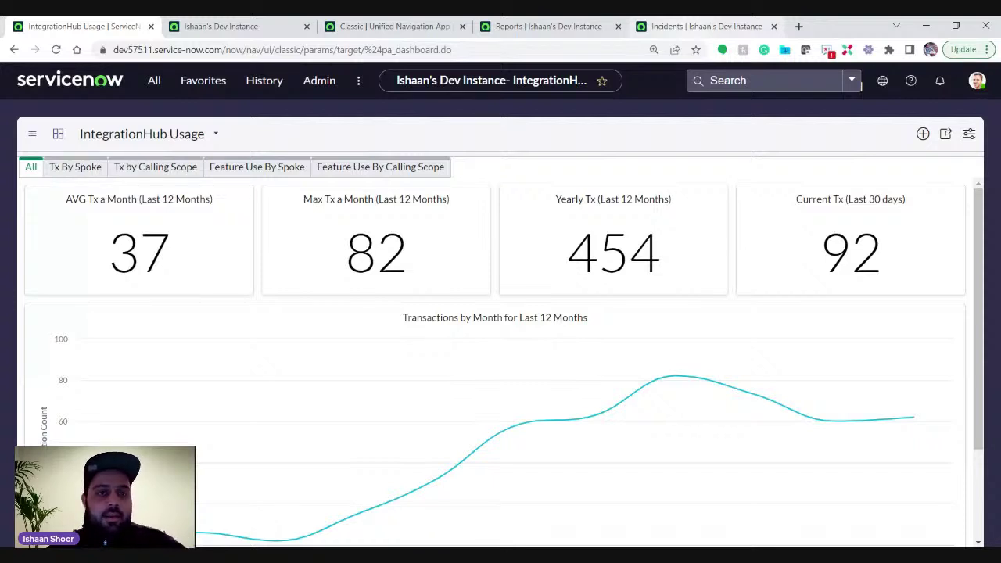
# Switch to the Incidents tab to show the 385 active incidents
pyautogui.click(693, 31)
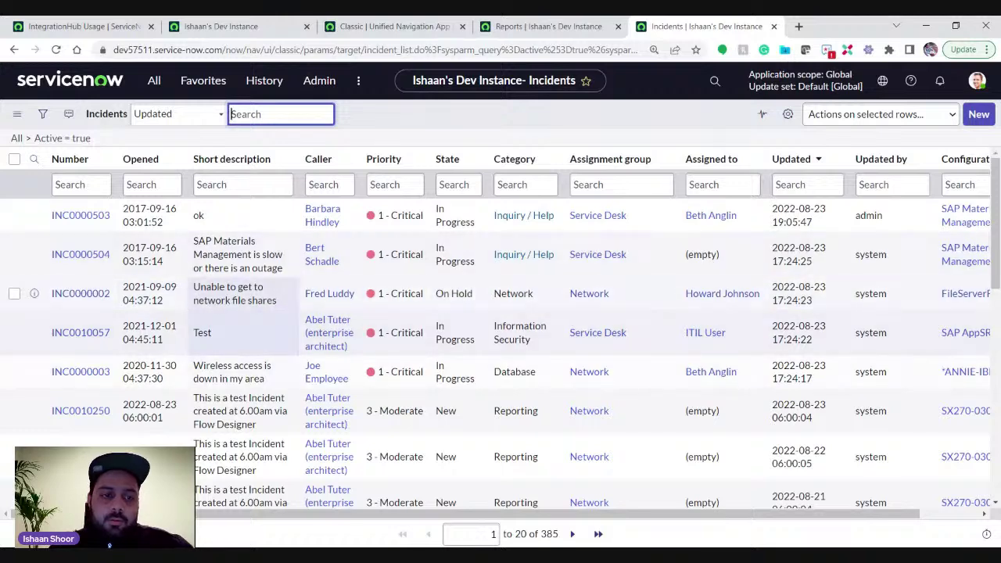
# On the background script page, select the incident query, SLA lookup and no-SLA block
pyautogui.click(221, 28)
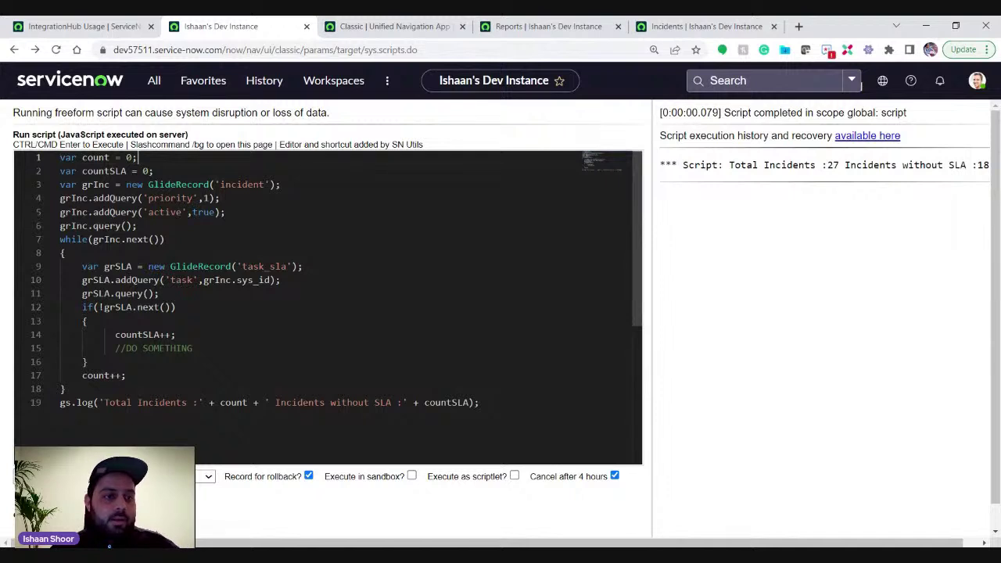
pyautogui.click(66, 252)
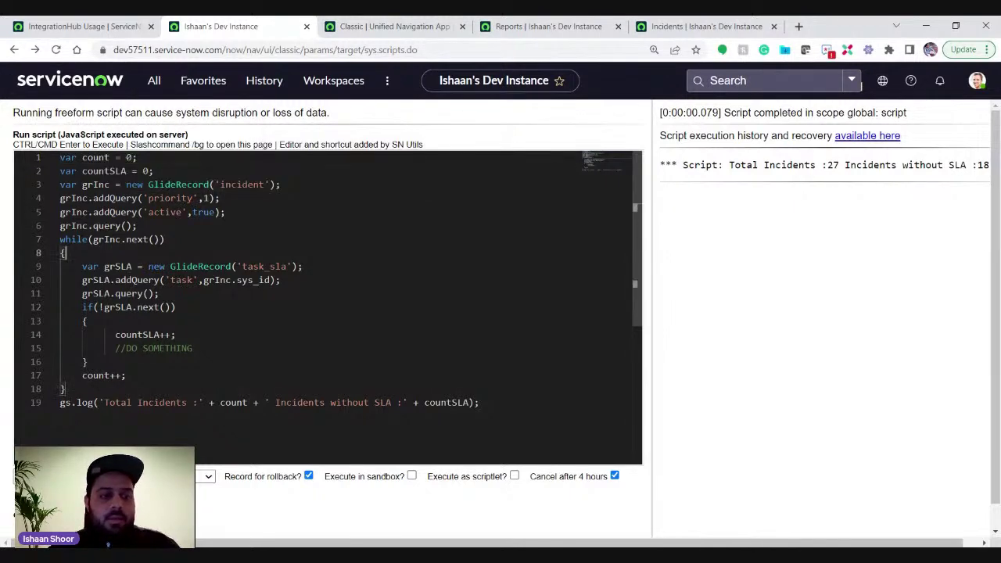
pyautogui.press('Up')
pyautogui.press('Up')
pyautogui.press('Up')
pyautogui.press('Up')
pyautogui.press('Up')
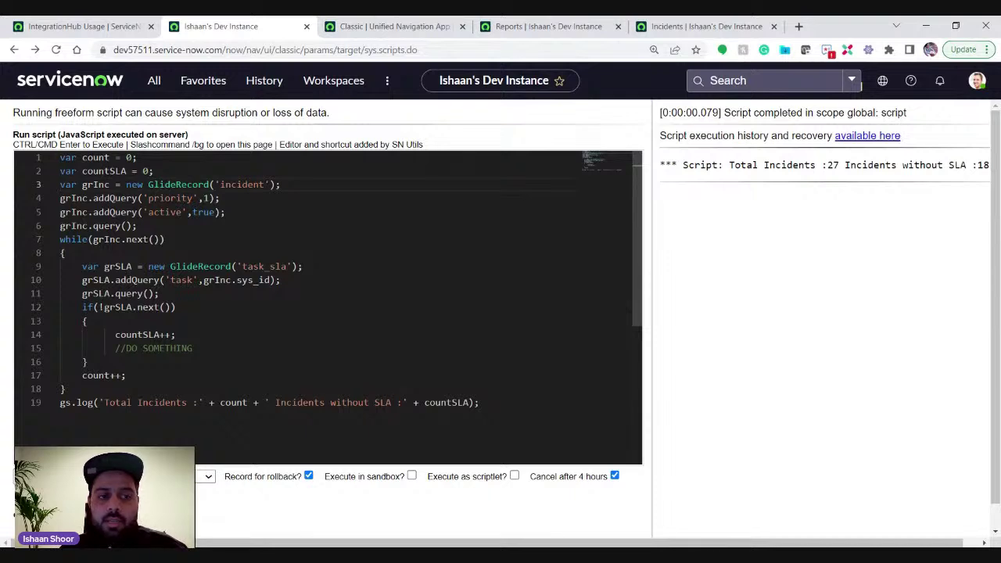
pyautogui.hotkey('shift', 'Down')
pyautogui.hotkey('shift', 'Down')
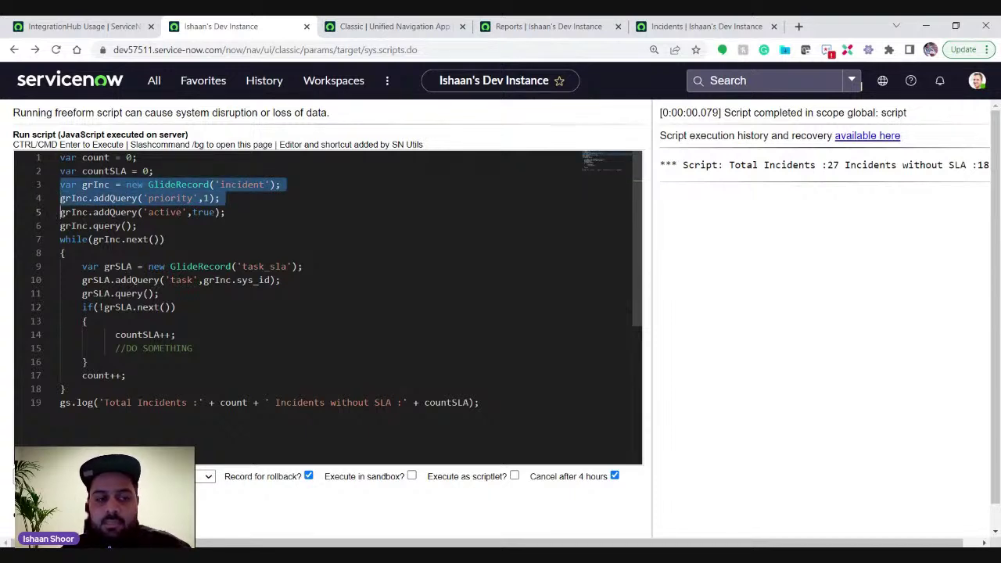
pyautogui.hotkey('shift', 'Down')
pyautogui.hotkey('shift', 'Down')
pyautogui.hotkey('shift', 'Down')
pyautogui.hotkey('shift', 'Down')
pyautogui.hotkey('shift', 'Down')
pyautogui.hotkey('shift', 'Down')
pyautogui.hotkey('shift', 'Down')
pyautogui.hotkey('shift', 'Down')
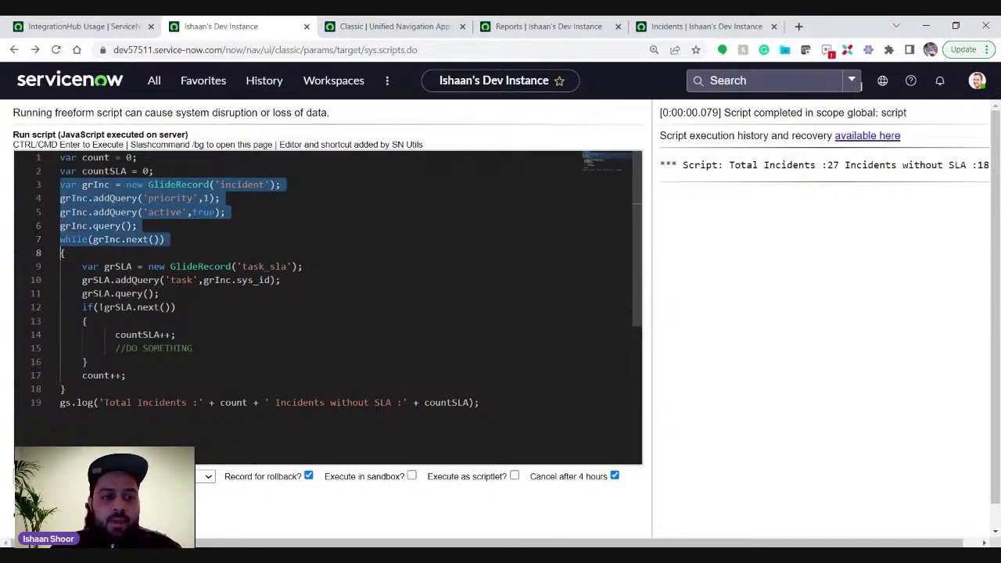
pyautogui.hotkey('shift', 'Down')
pyautogui.hotkey('shift', 'Down')
pyautogui.hotkey('shift', 'Down')
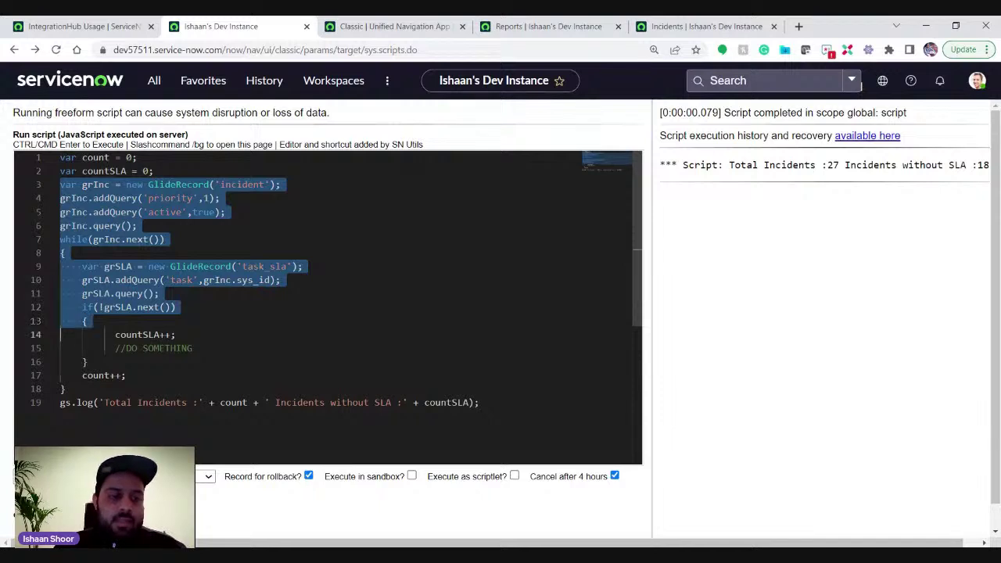
pyautogui.hotkey('shift', 'Down')
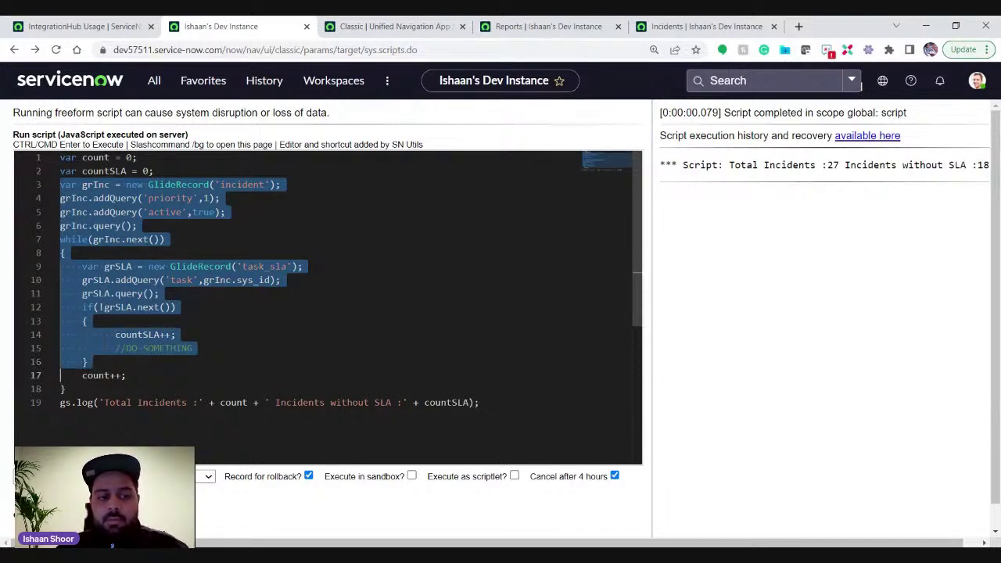
pyautogui.hotkey('shift', 'Down')
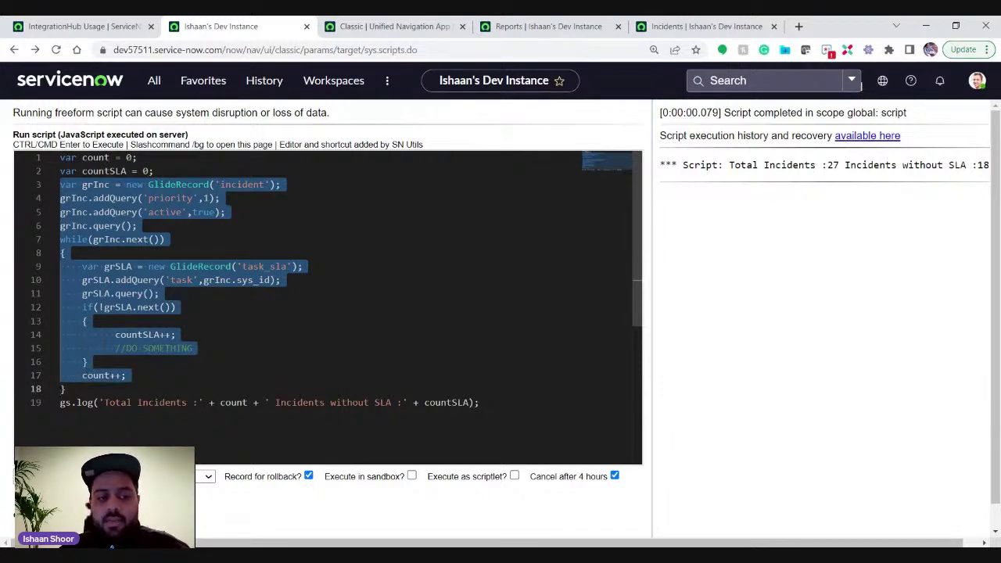
pyautogui.hotkey('shift', 'End')
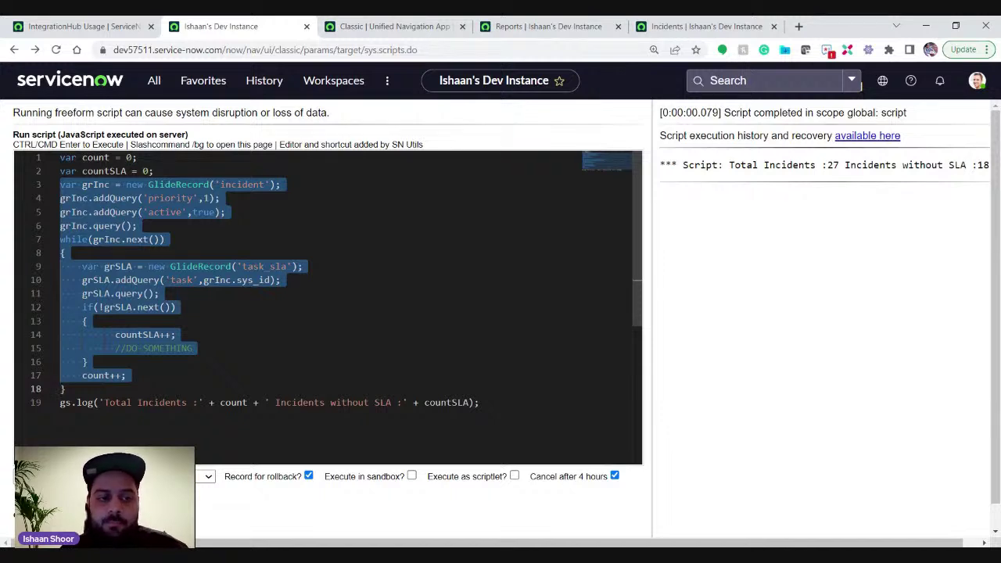
pyautogui.press('Down')
pyautogui.press('Up')
pyautogui.press('Up')
pyautogui.press('Up')
pyautogui.press('Up')
pyautogui.press('Up')
pyautogui.press('Up')
pyautogui.press('Up')
pyautogui.press('Up')
pyautogui.press('Up')
pyautogui.press('Up')
pyautogui.press('Up')
pyautogui.press('Up')
pyautogui.press('Up')
pyautogui.press('Up')
pyautogui.press('Up')
pyautogui.press('Up')
pyautogui.press('Up')
pyautogui.press('Up')
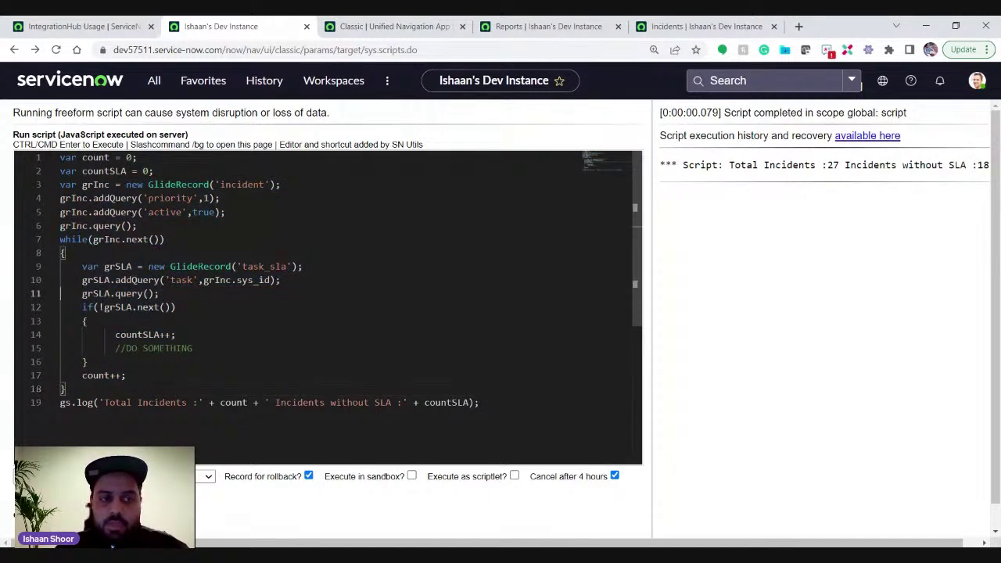
# Step through the counter setup, priority filter and SLA task filter lines of the script
pyautogui.hotkey('shift', 'Down')
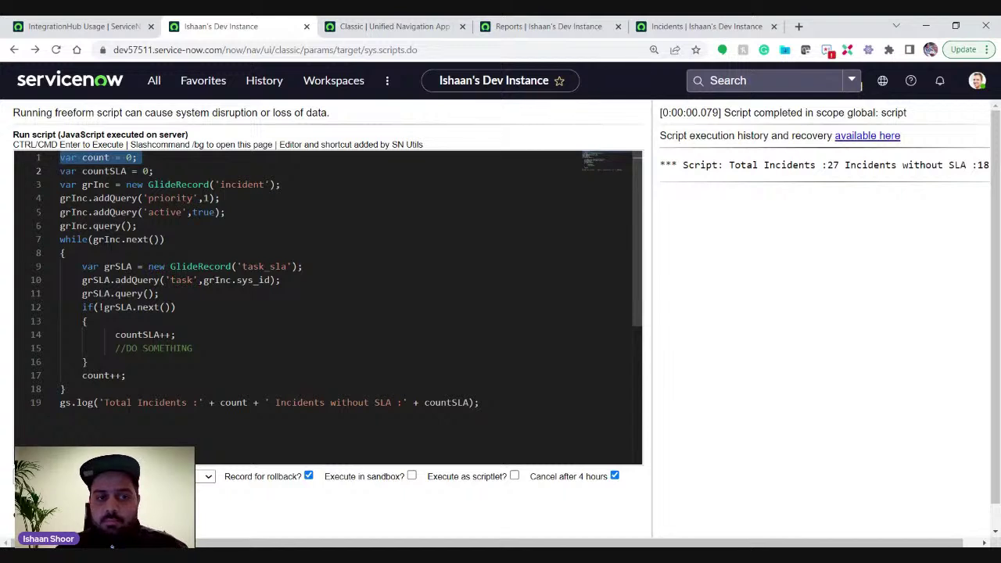
pyautogui.hotkey('shift', 'Down')
pyautogui.hotkey('shift', 'Down')
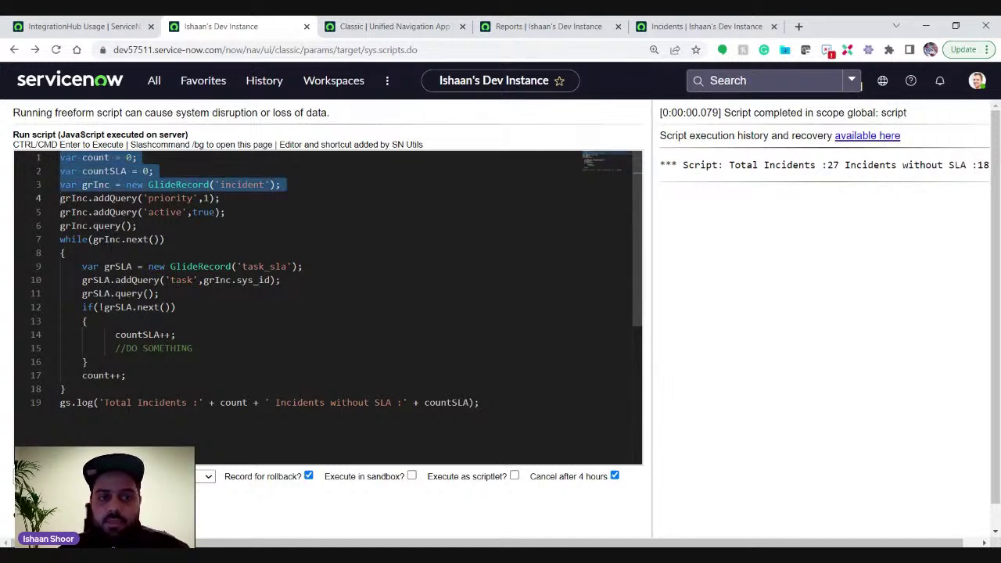
pyautogui.press('Right')
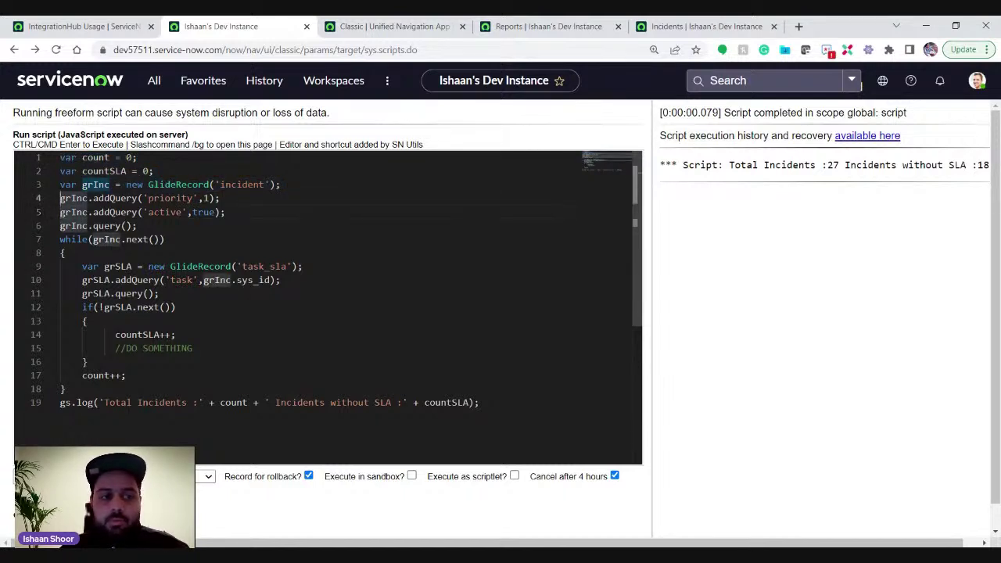
pyautogui.press('Down')
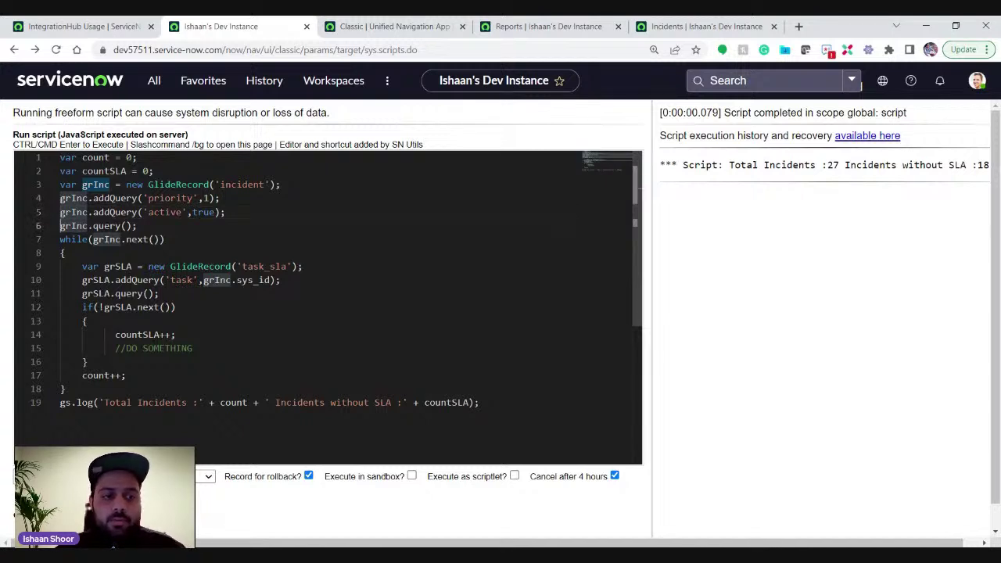
pyautogui.press('Down')
pyautogui.press('Down')
pyautogui.press('Down')
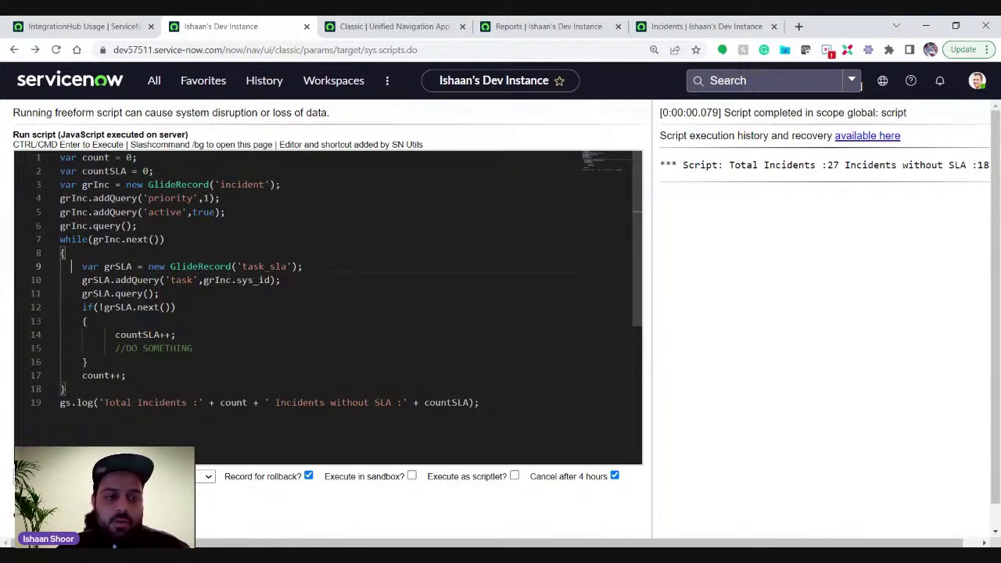
pyautogui.press('Right')
pyautogui.press('Right')
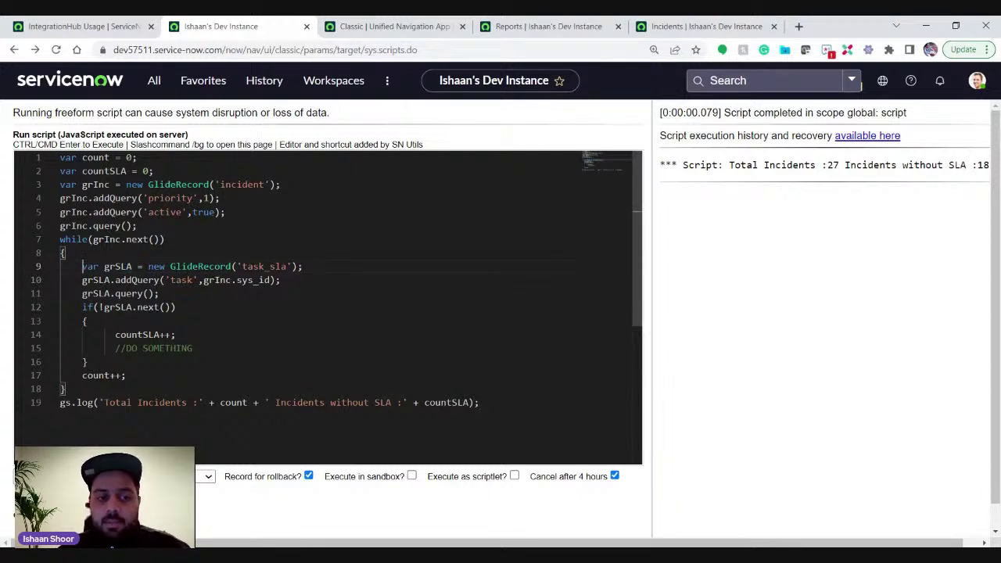
pyautogui.press('Down')
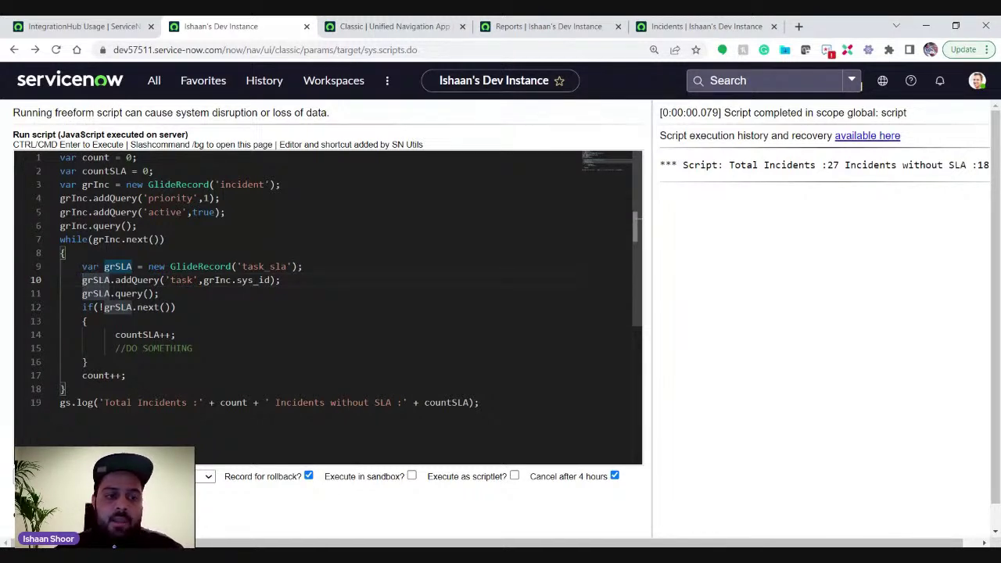
# Highlight the countSLA increment and the DO SOMETHING placeholder in the no-SLA block
pyautogui.press('Down')
pyautogui.press('Down')
pyautogui.press('Down')
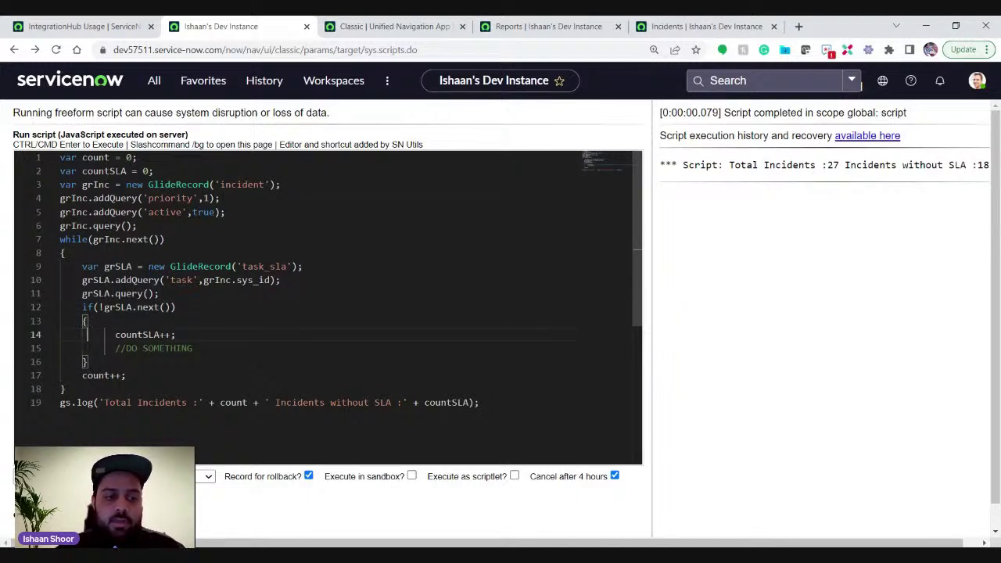
pyautogui.press('Down')
pyautogui.press('Right')
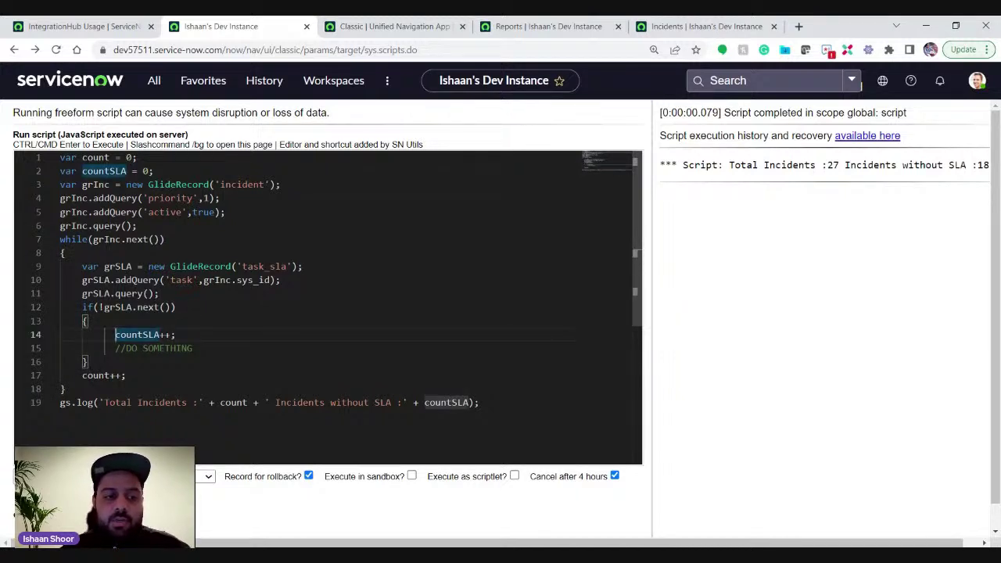
pyautogui.hotkey('shift', 'Down')
pyautogui.hotkey('shift', 'Left')
pyautogui.hotkey('shift', 'Left')
pyautogui.hotkey('shift', 'Left')
pyautogui.hotkey('shift', 'Left')
pyautogui.hotkey('shift', 'Left')
pyautogui.hotkey('shift', 'Left')
pyautogui.hotkey('shift', 'Left')
pyautogui.hotkey('shift', 'Left')
pyautogui.hotkey('shift', 'Left')
pyautogui.hotkey('shift', 'Left')
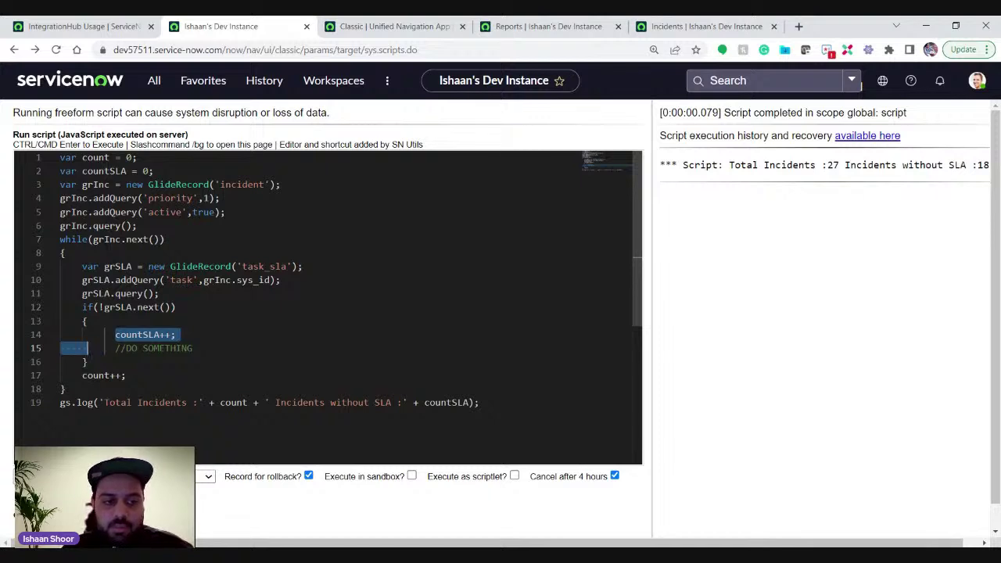
pyautogui.press('Right')
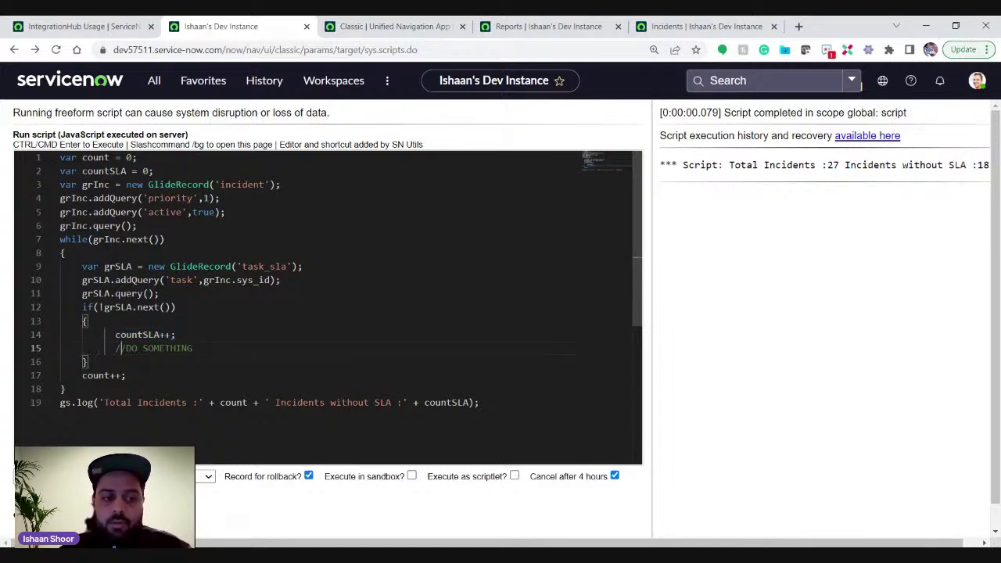
pyautogui.press('Right')
pyautogui.hotkey('shift', 'Right')
pyautogui.hotkey('shift', 'Right')
pyautogui.hotkey('shift', 'Right')
pyautogui.hotkey('shift', 'Right')
pyautogui.hotkey('shift', 'Right')
pyautogui.hotkey('shift', 'Right')
pyautogui.hotkey('shift', 'Right')
pyautogui.hotkey('shift', 'Right')
pyautogui.hotkey('shift', 'Right')
pyautogui.hotkey('shift', 'Right')
pyautogui.hotkey('shift', 'Right')
pyautogui.hotkey('shift', 'Right')
pyautogui.hotkey('shift', 'Right')
pyautogui.hotkey('shift', 'Right')
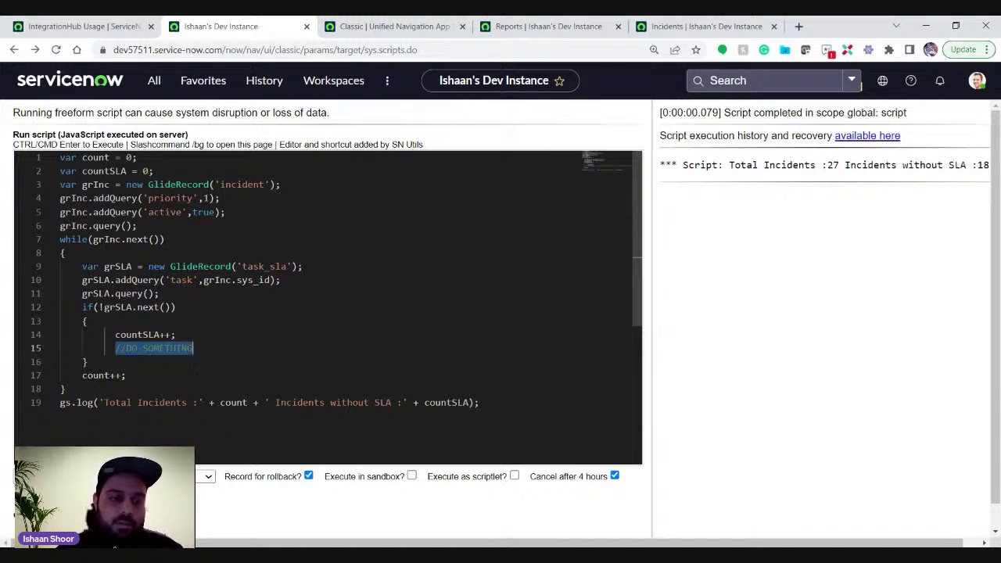
# Walk back down the script through the priority filter, no-SLA counting and logging lines
pyautogui.press('Down')
pyautogui.press('Down')
pyautogui.press('Down')
pyautogui.press('Down')
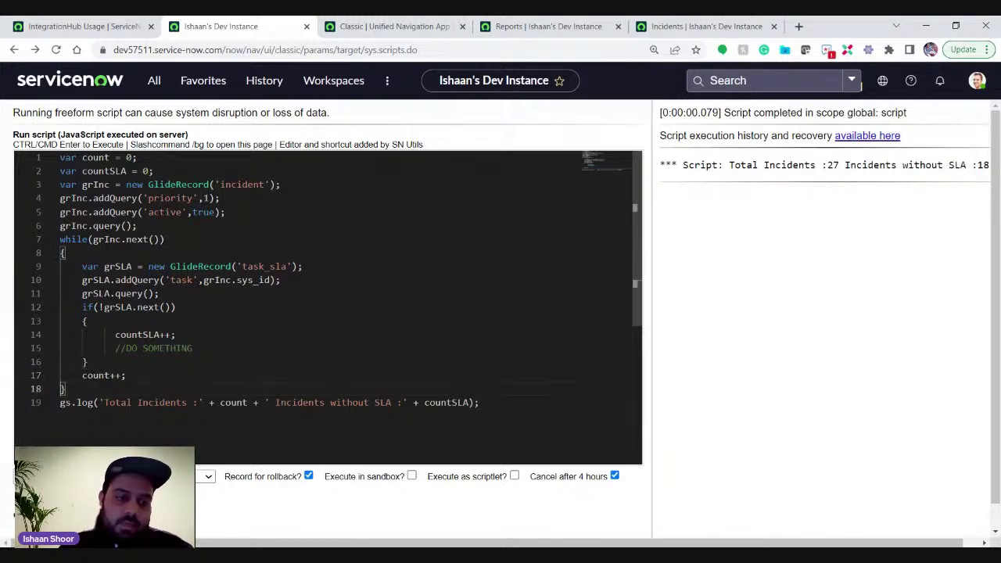
pyautogui.press('Home')
pyautogui.press('End')
pyautogui.press('Up')
pyautogui.press('Up')
pyautogui.press('Up')
pyautogui.press('Up')
pyautogui.press('Up')
pyautogui.press('Up')
pyautogui.press('Up')
pyautogui.press('Up')
pyautogui.press('Up')
pyautogui.press('Up')
pyautogui.press('Up')
pyautogui.press('Up')
pyautogui.press('Up')
pyautogui.press('Up')
pyautogui.press('Up')
pyautogui.press('Up')
pyautogui.press('Up')
pyautogui.press('Up')
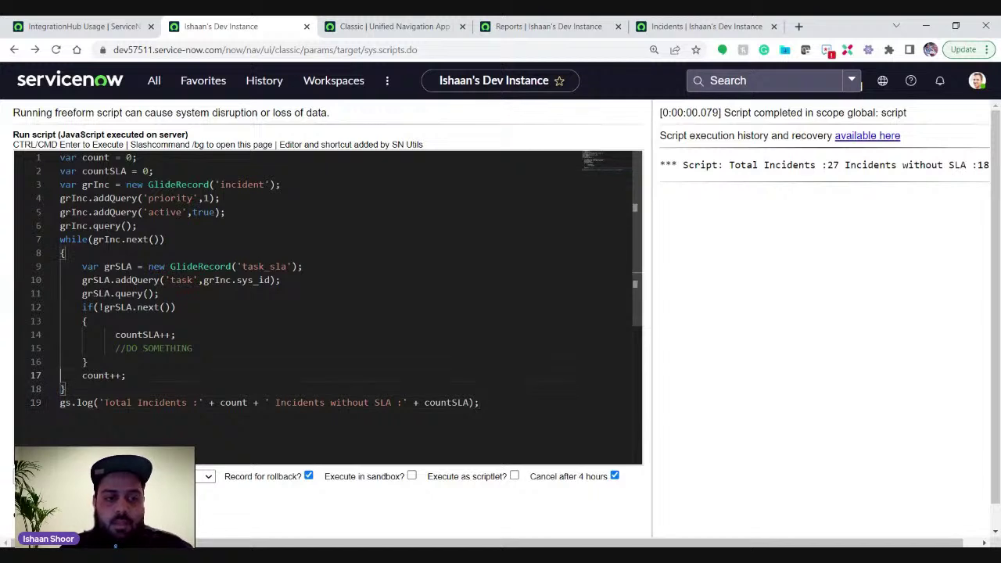
pyautogui.press('Home')
pyautogui.press('Down')
pyautogui.press('Down')
pyautogui.press('Down')
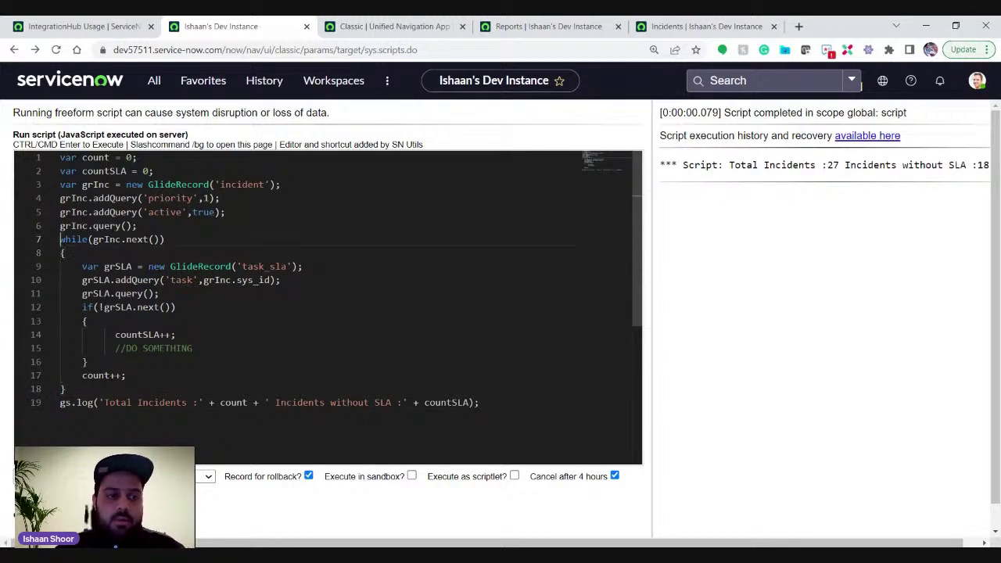
pyautogui.press('Down')
pyautogui.press('Down')
pyautogui.press('Down')
pyautogui.press('Down')
pyautogui.press('Down')
pyautogui.press('Down')
pyautogui.press('Down')
pyautogui.press('Down')
pyautogui.press('Down')
pyautogui.press('Down')
pyautogui.press('Down')
pyautogui.press('Down')
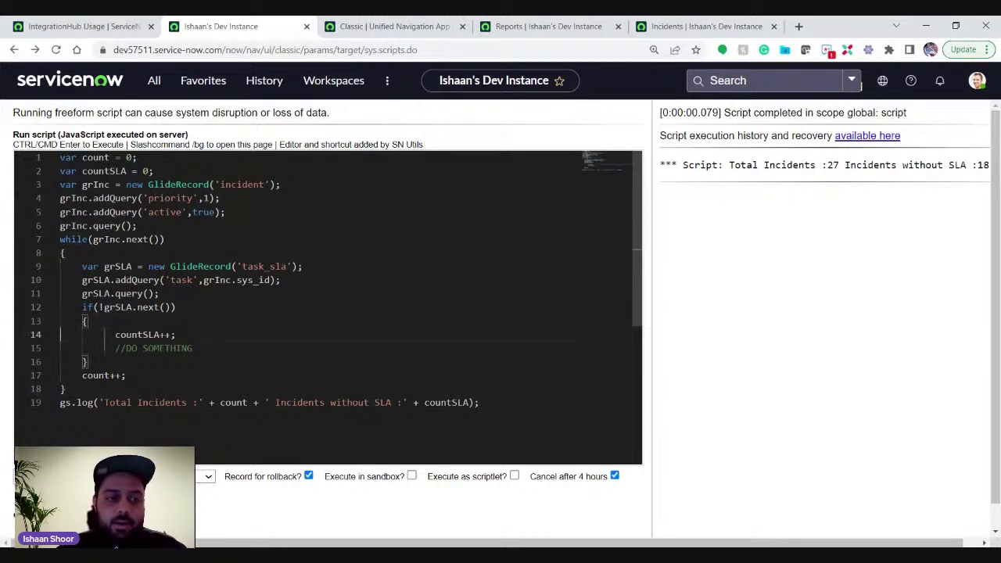
pyautogui.press('Down')
pyautogui.press('Down')
pyautogui.press('Down')
pyautogui.press('Down')
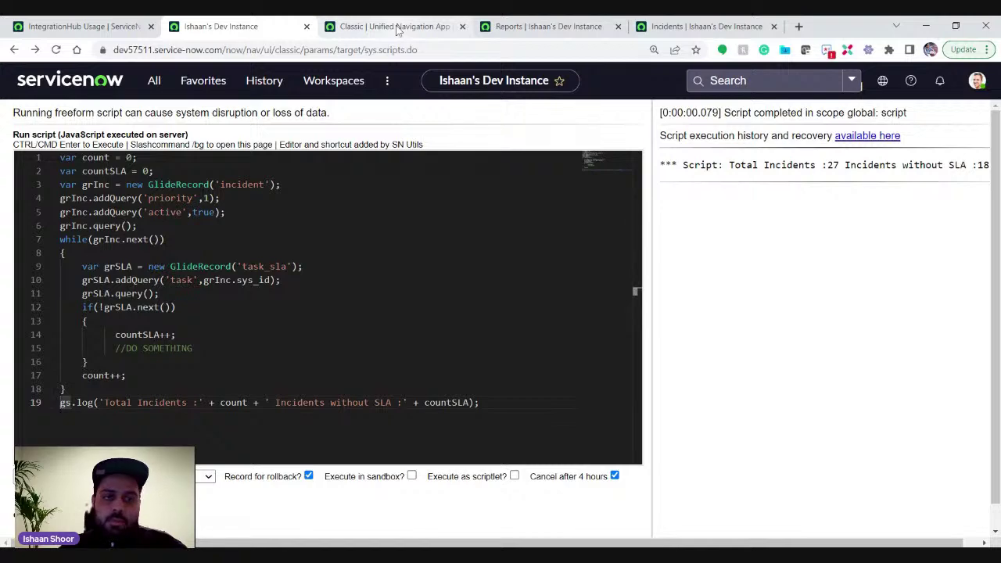
# Open incident INC0000503 from the incident list in its own tab
pyautogui.click(303, 266)
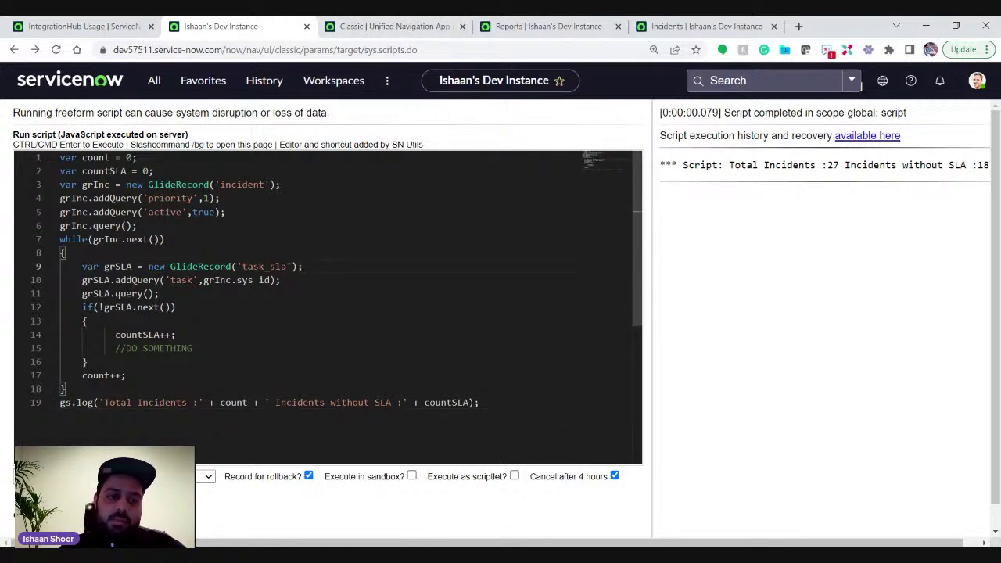
pyautogui.click(704, 26)
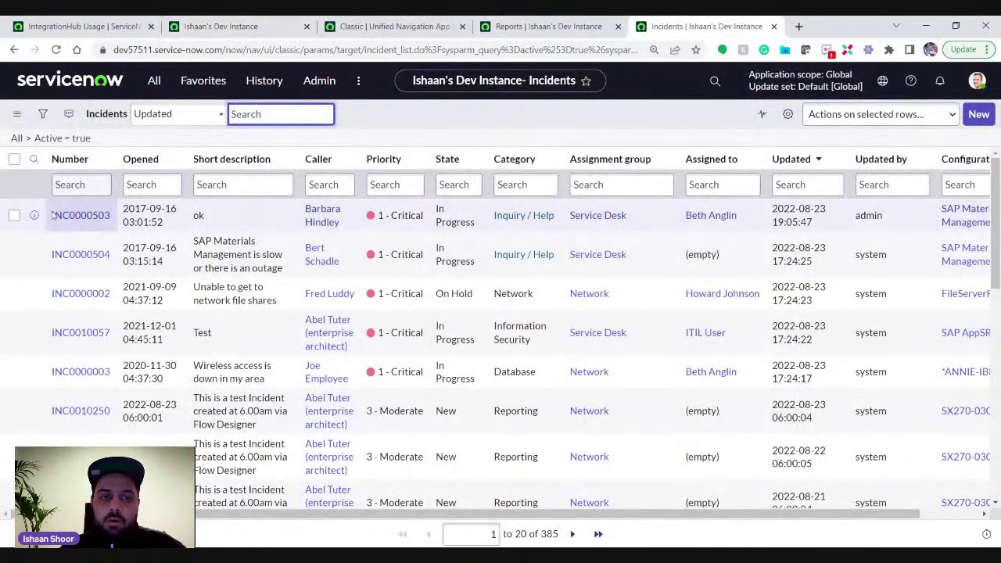
pyautogui.middleClick(79, 219)
pyautogui.click(724, 28)
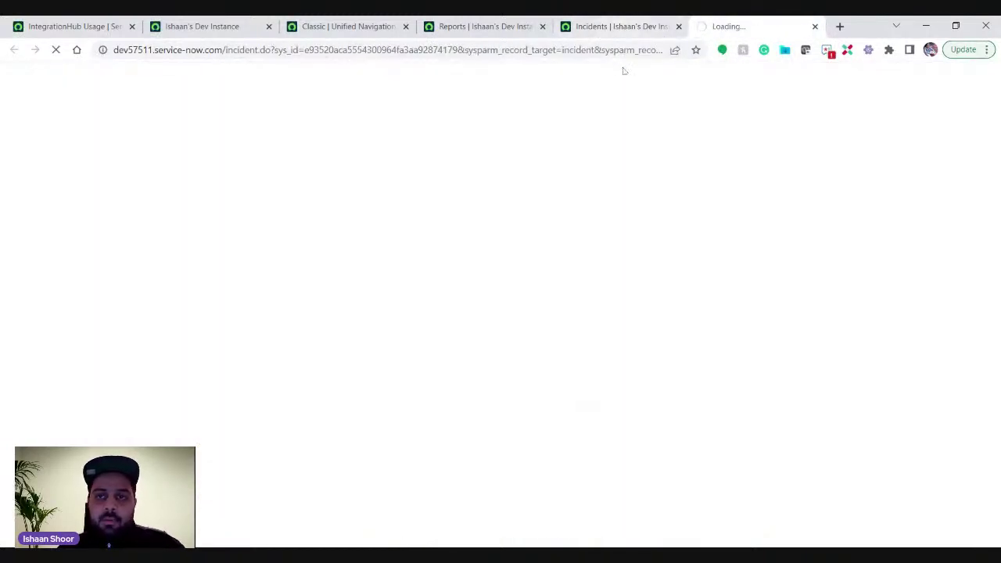
pyautogui.click(633, 26)
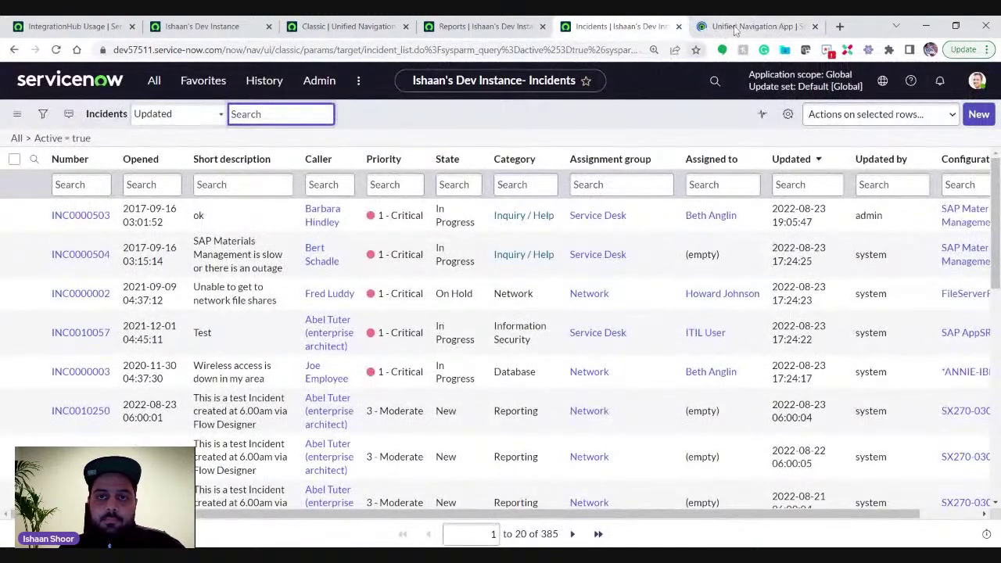
pyautogui.click(735, 28)
pyautogui.click(599, 26)
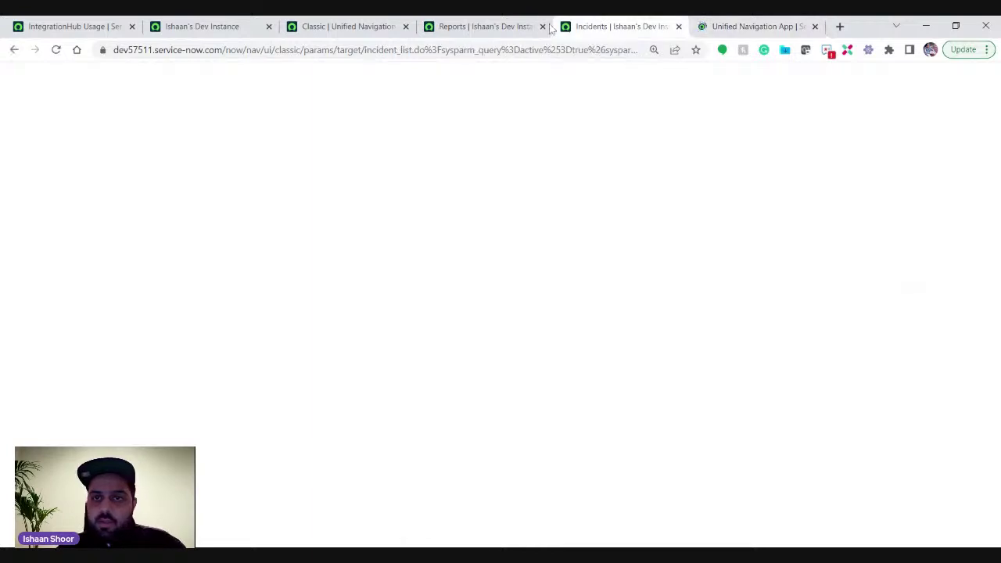
pyautogui.click(701, 28)
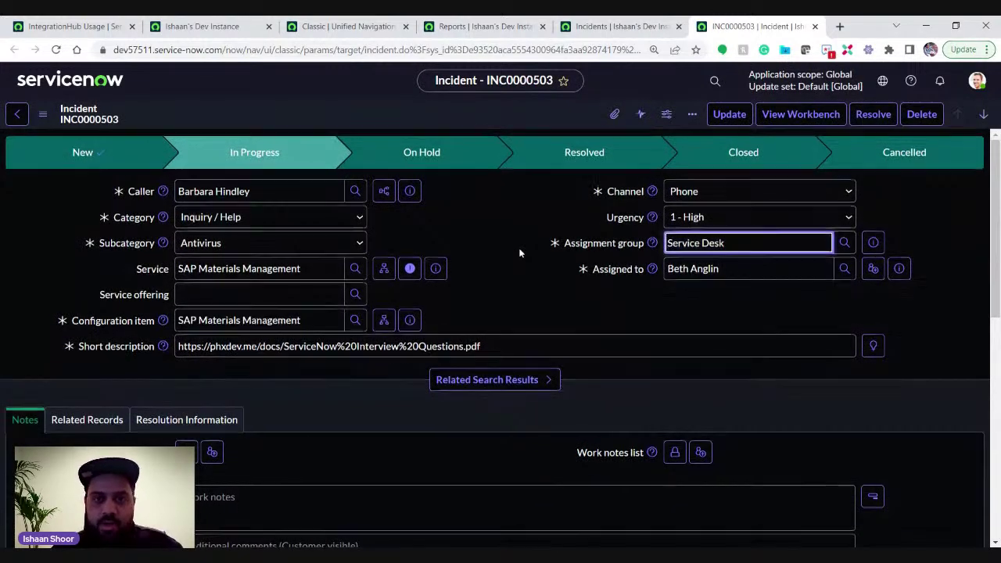
# Review INC0000503's two Task SLA records, then return to the background script
pyautogui.scroll(-5, 519, 253)
pyautogui.scroll(-2, 500, 313)
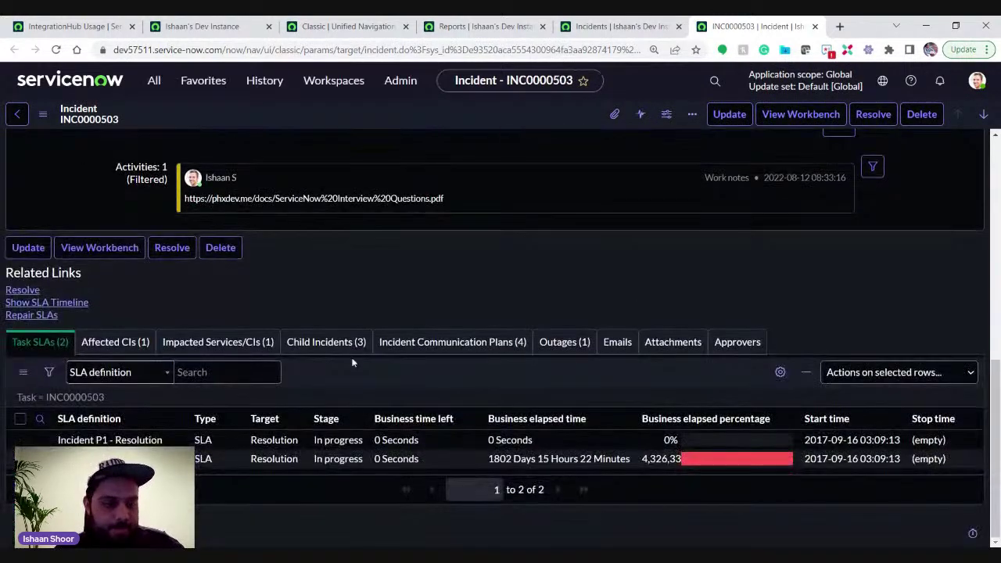
pyautogui.click(88, 399)
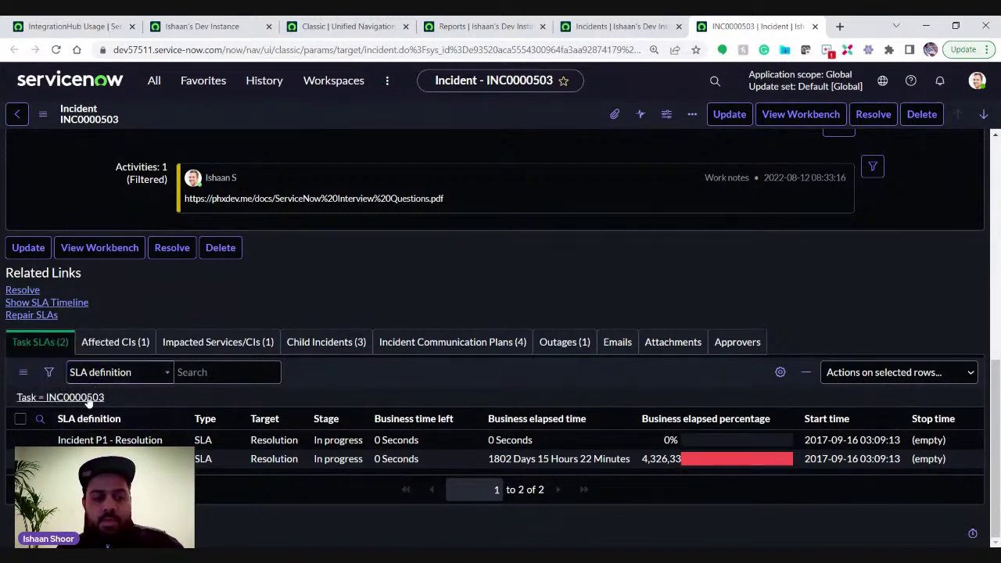
pyautogui.click(202, 26)
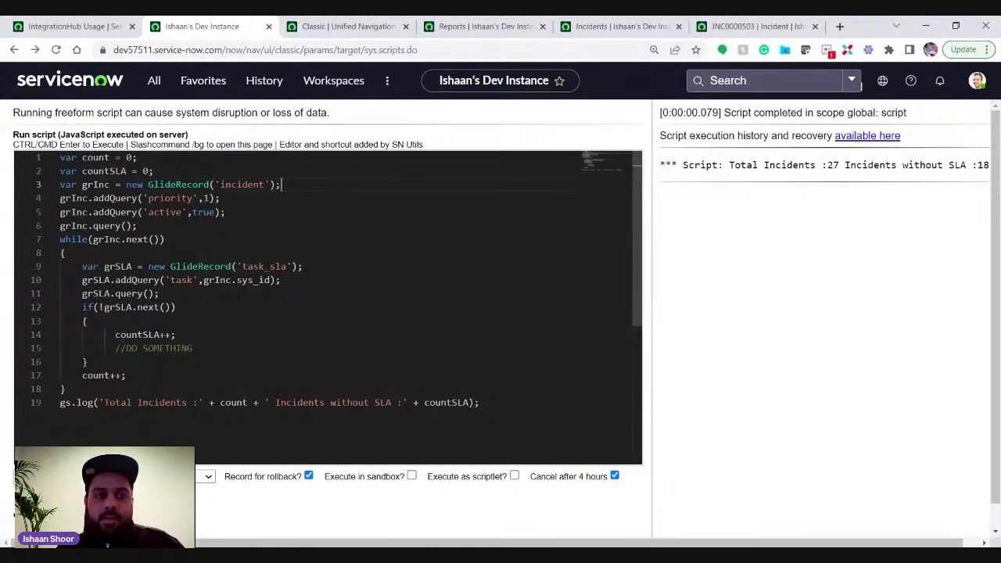
# Select addQuery on line 4 to show its uses, then switch to the Reports tab
pyautogui.press('Down')
pyautogui.press('Down')
pyautogui.press('Down')
pyautogui.press('Down')
pyautogui.press('Down')
pyautogui.press('Down')
pyautogui.press('Down')
pyautogui.press('Down')
pyautogui.press('Down')
pyautogui.press('Down')
pyautogui.press('Down')
pyautogui.press('Down')
pyautogui.press('Down')
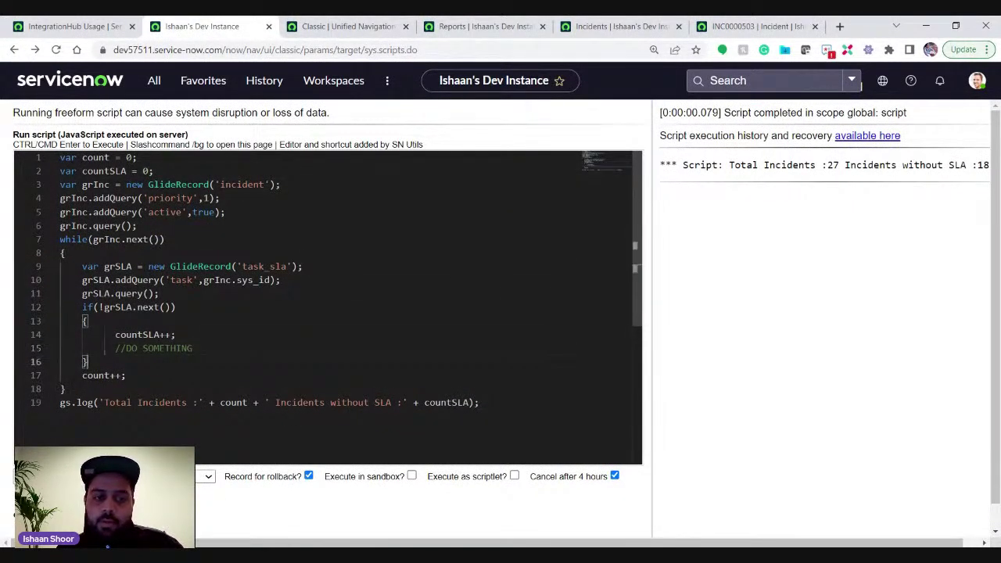
pyautogui.press('Down')
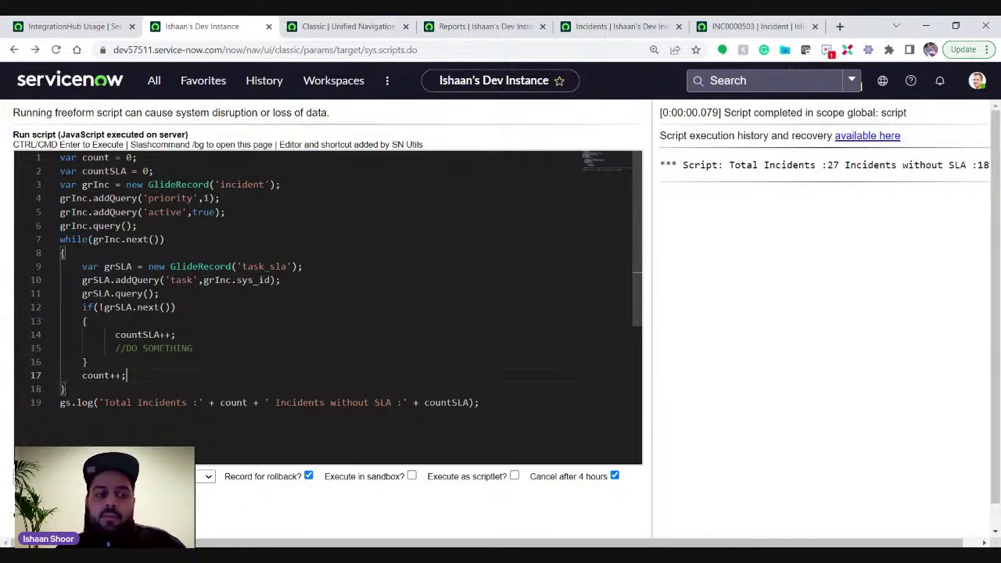
pyautogui.doubleClick(114, 198)
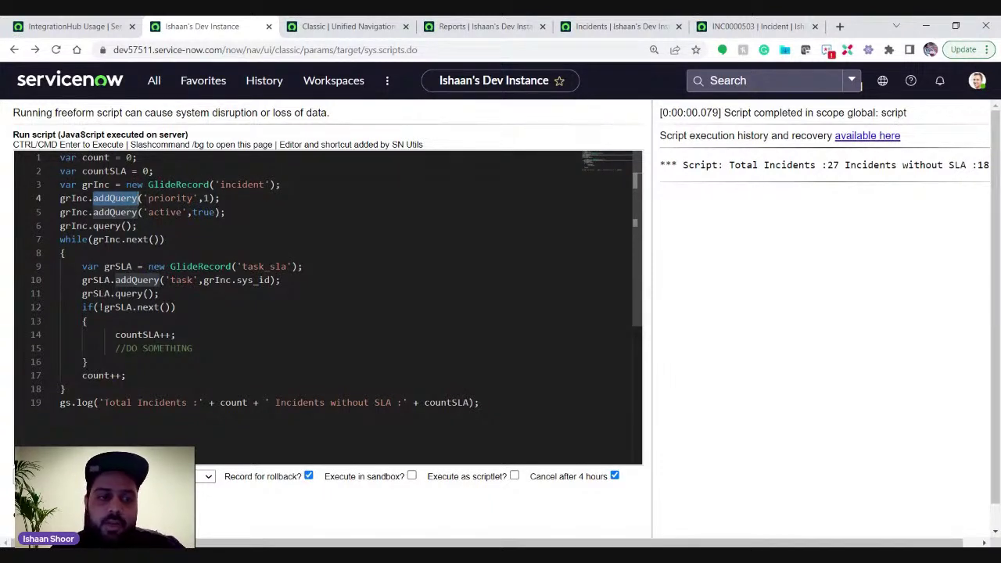
pyautogui.click(505, 33)
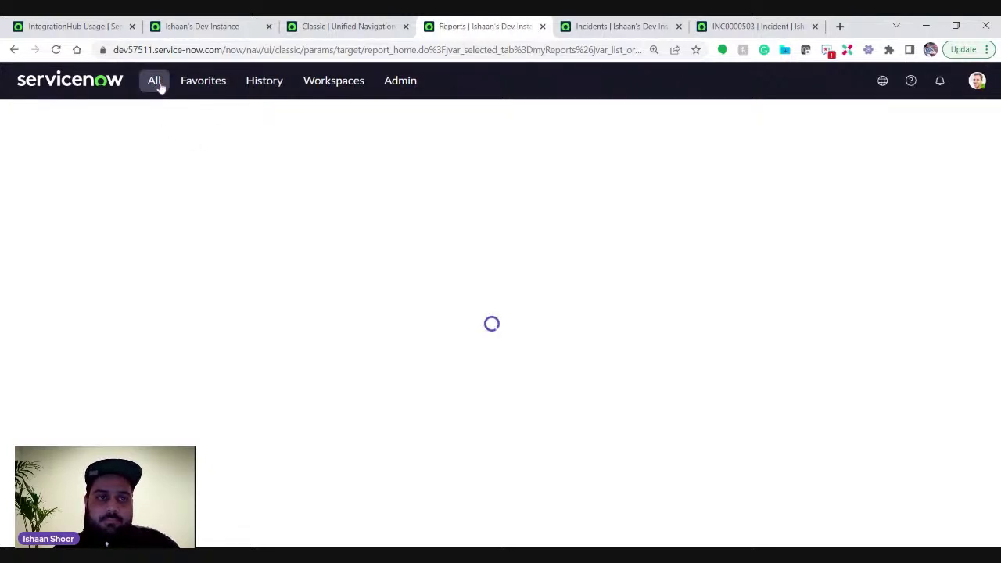
# Start a new report named 'Incidents without an SLA'
pyautogui.click(159, 86)
pyautogui.click(355, 133)
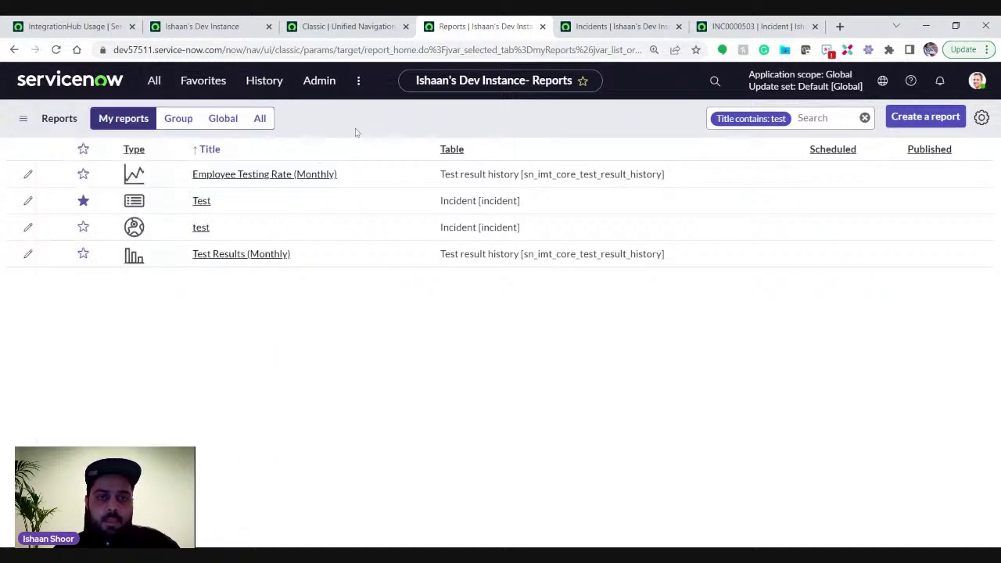
pyautogui.click(925, 118)
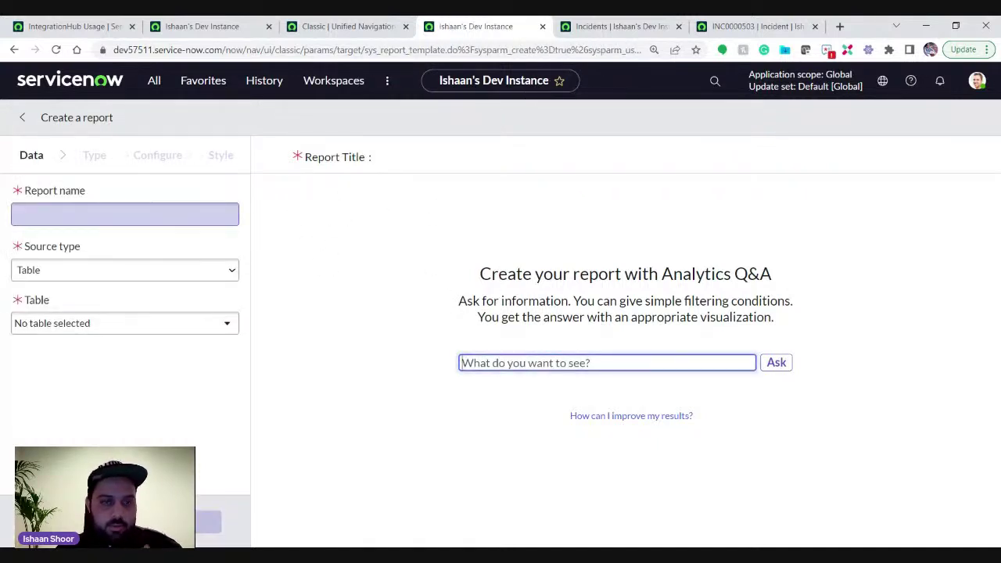
pyautogui.click(125, 213)
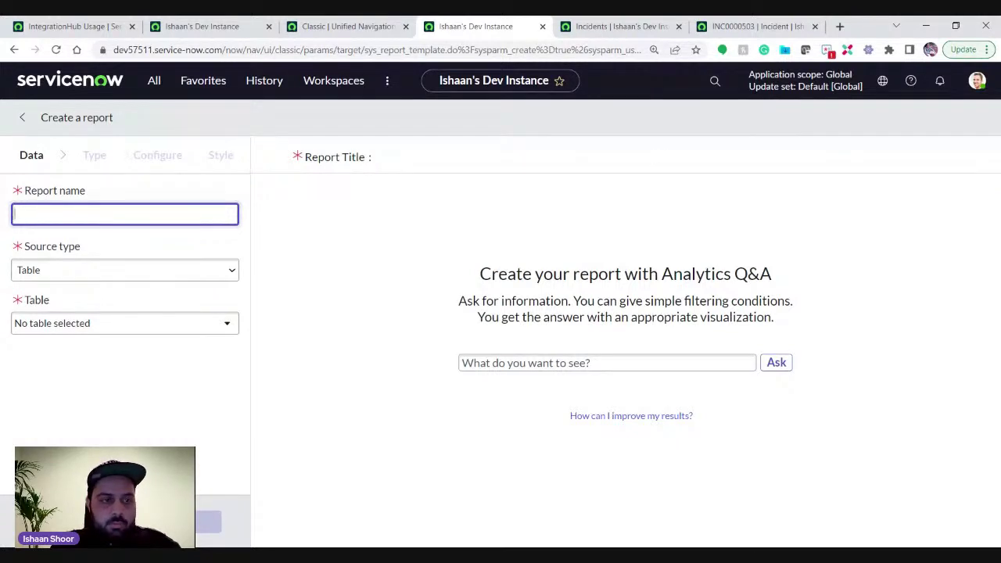
pyautogui.write('Incidents')
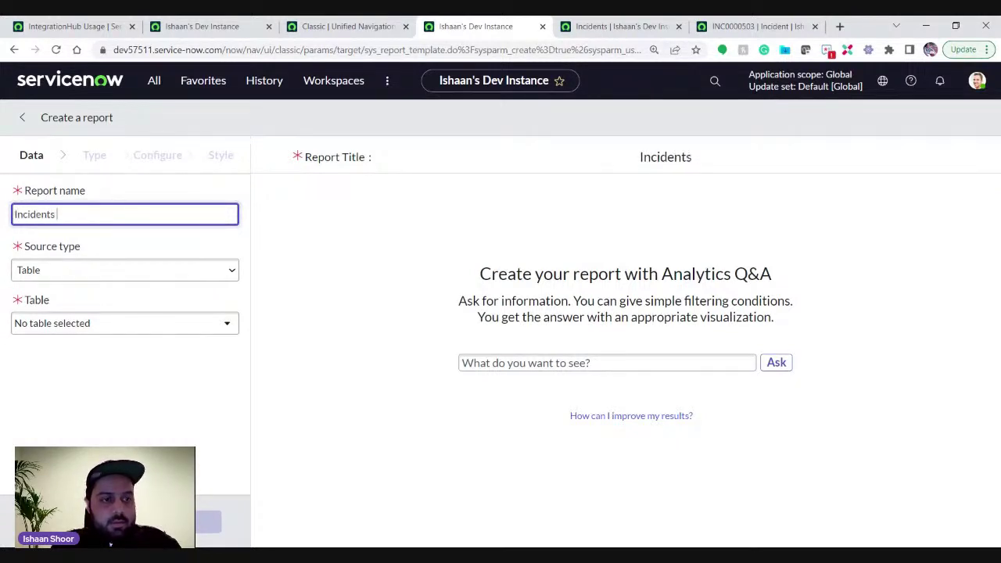
pyautogui.write(' without')
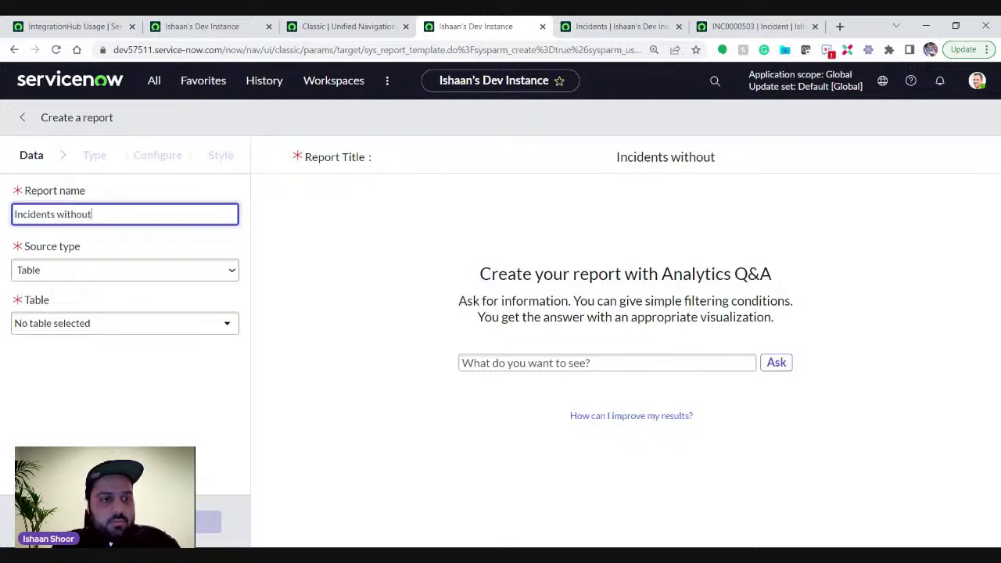
pyautogui.write(' an SLA')
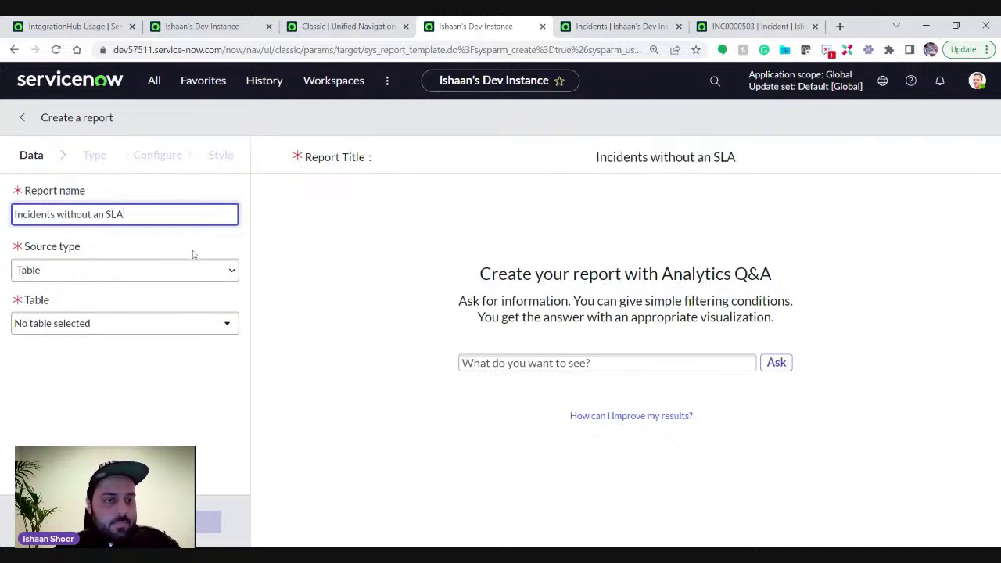
pyautogui.press('Tab')
# Set the report's source table to Incident [incident] and open its filter conditions
pyautogui.click(181, 322)
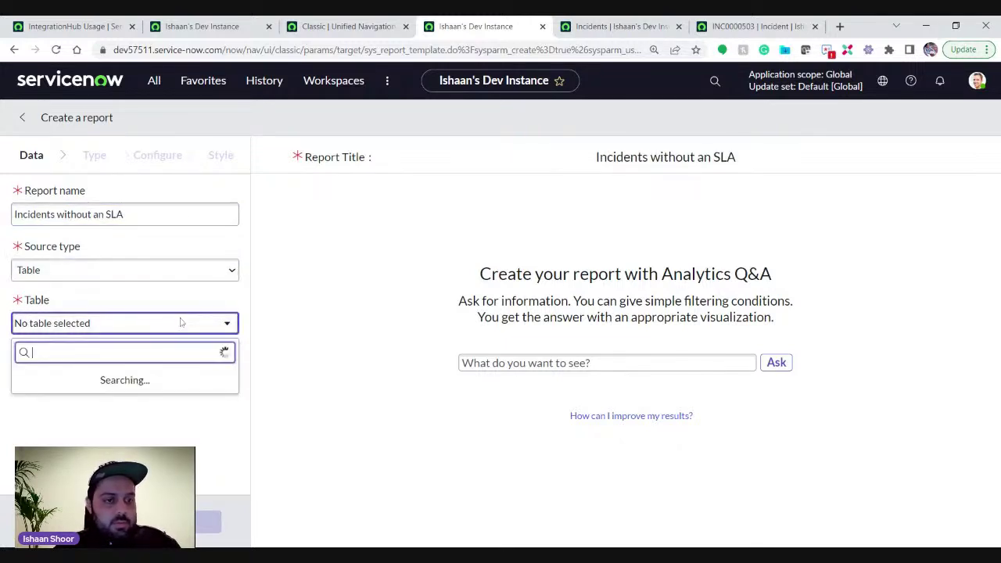
pyautogui.write('incid')
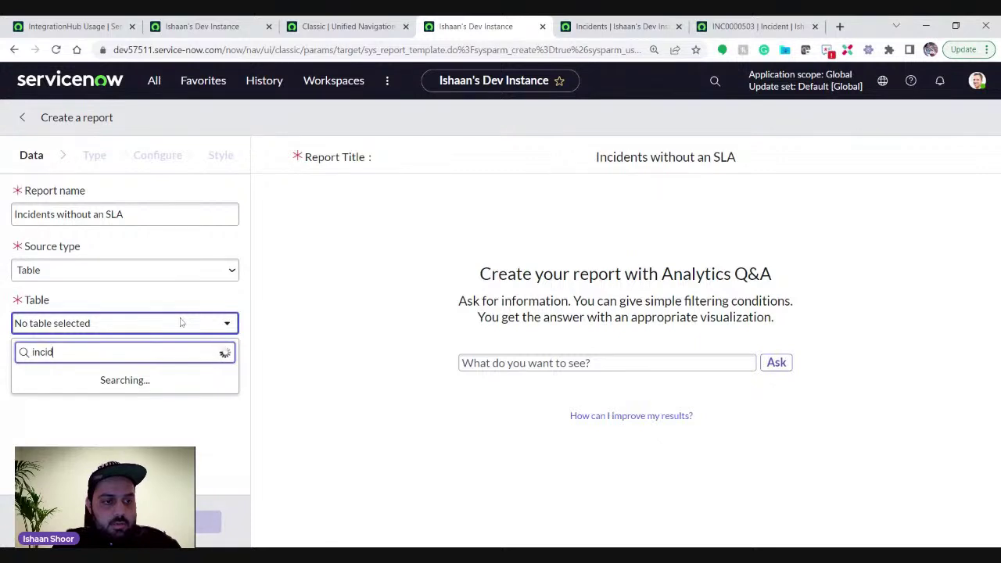
pyautogui.write('ent')
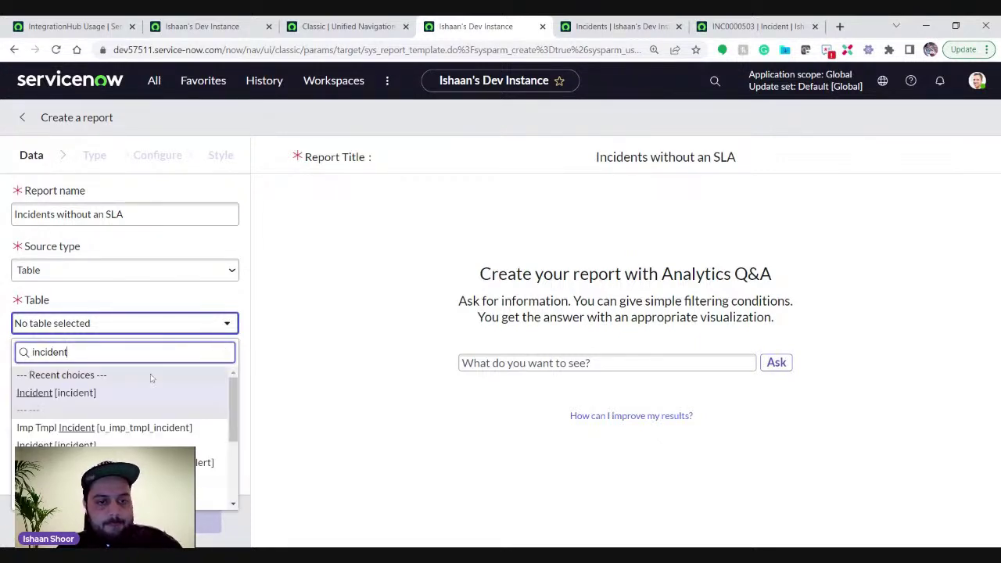
pyautogui.click(145, 392)
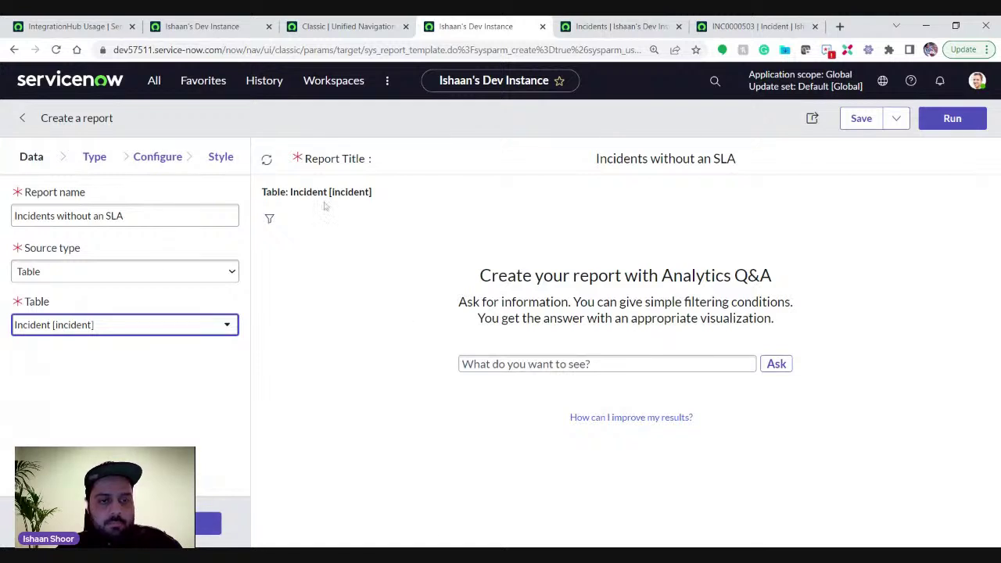
pyautogui.click(269, 218)
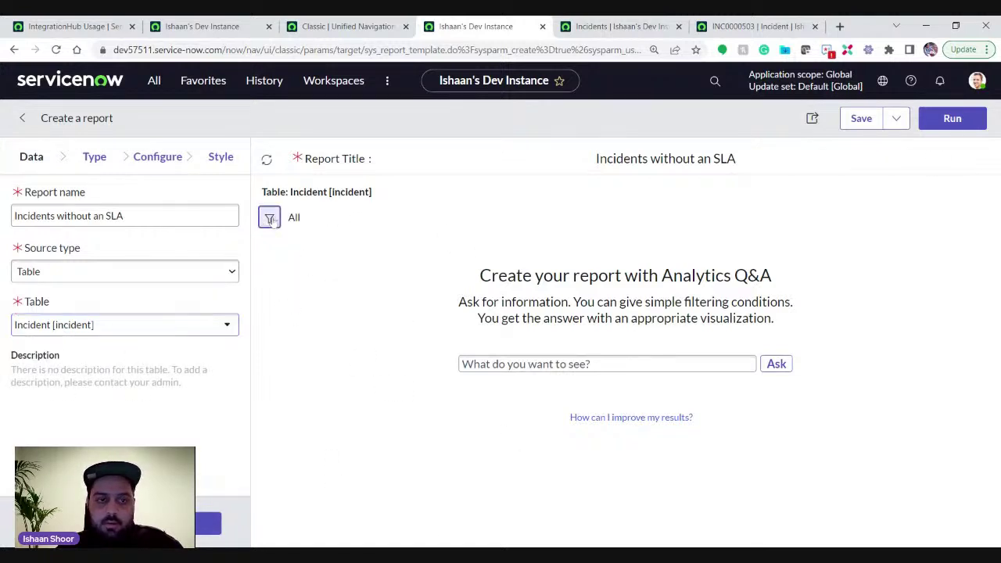
# Highlight the script's priority and active conditions, then return to the INC0000503 incident
pyautogui.click(199, 26)
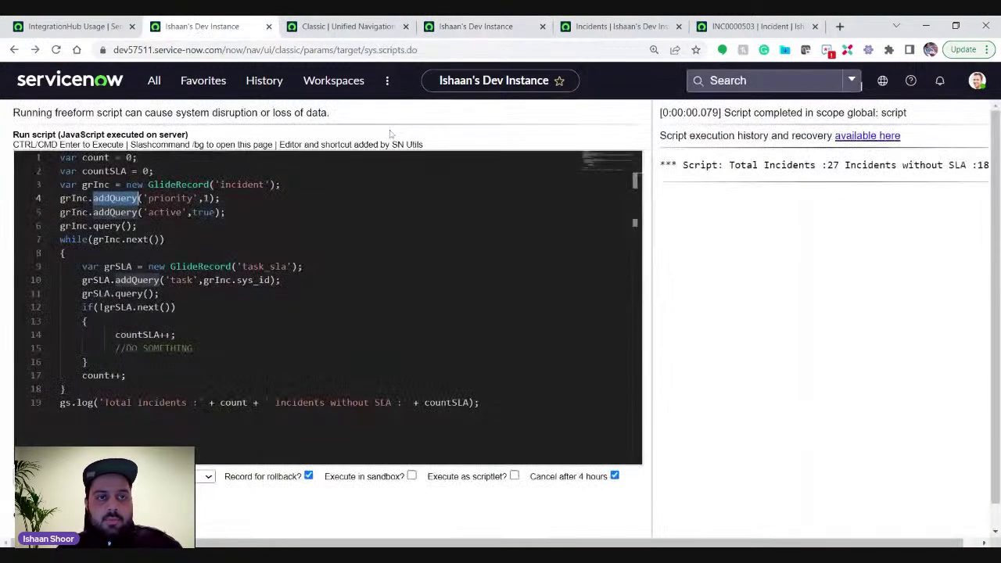
pyautogui.moveTo(148, 198); pyautogui.dragTo(221, 198)
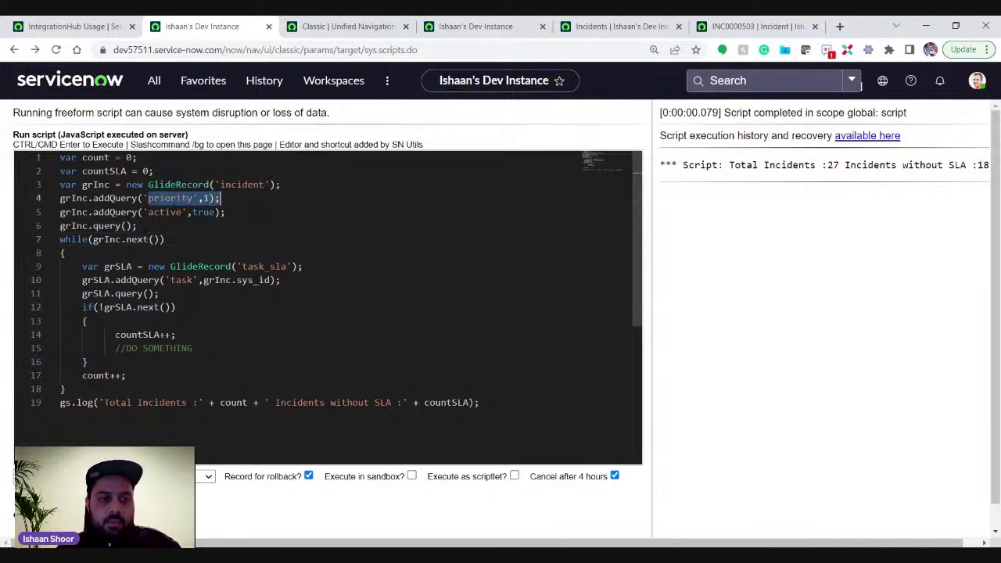
pyautogui.click(181, 198)
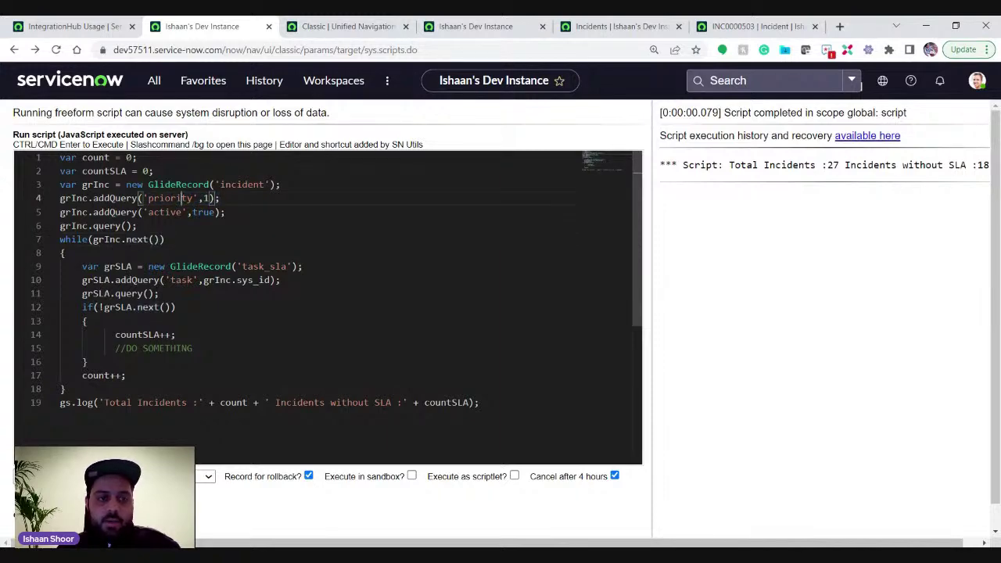
pyautogui.moveTo(149, 212); pyautogui.dragTo(224, 212)
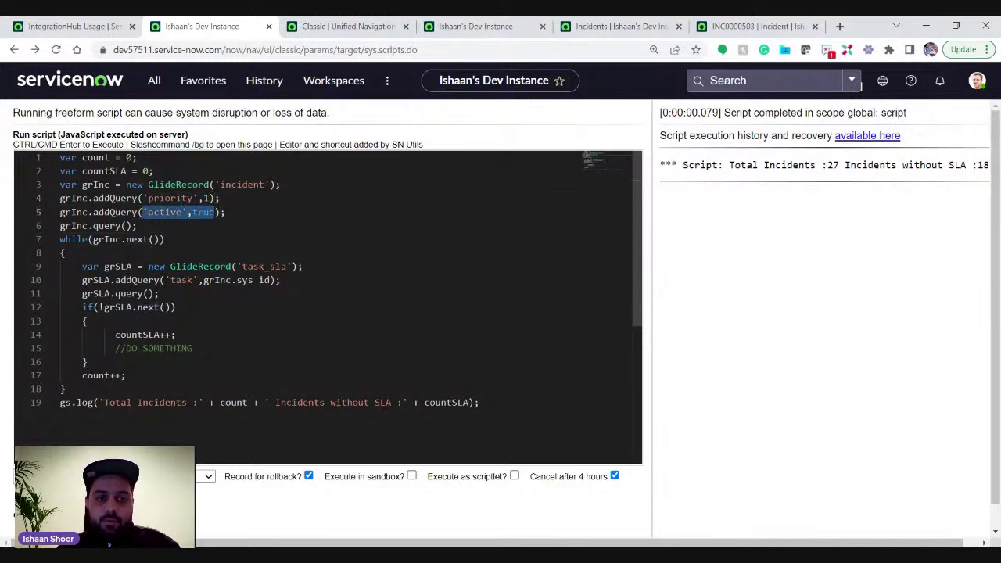
pyautogui.click(736, 27)
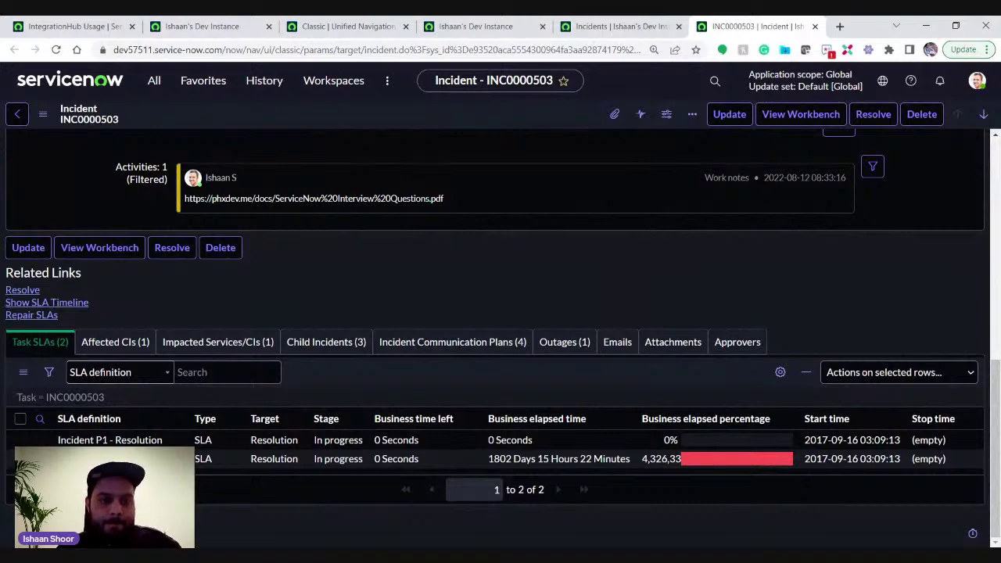
# Add the report condition Active is true
pyautogui.click(469, 28)
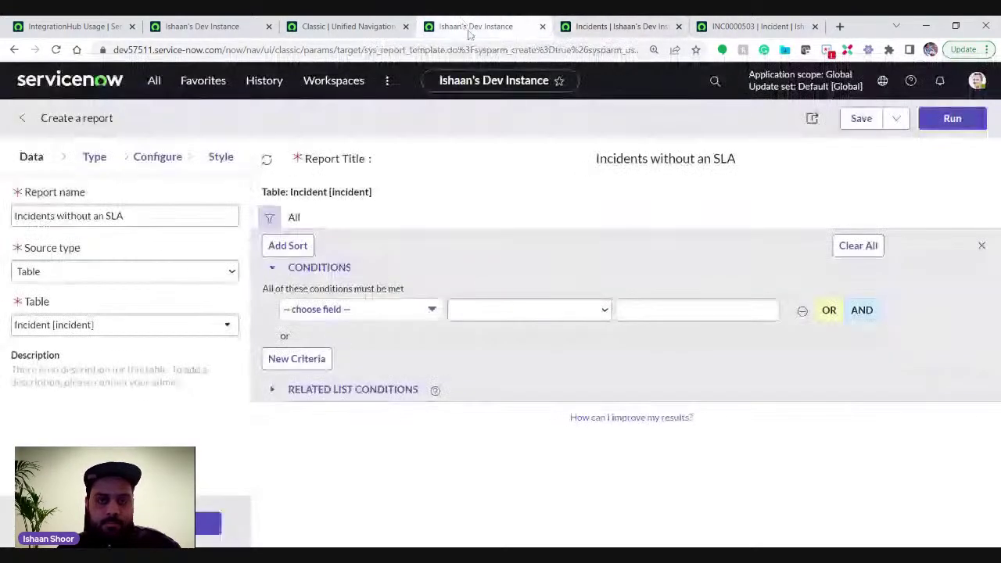
pyautogui.click(381, 311)
pyautogui.write('a')
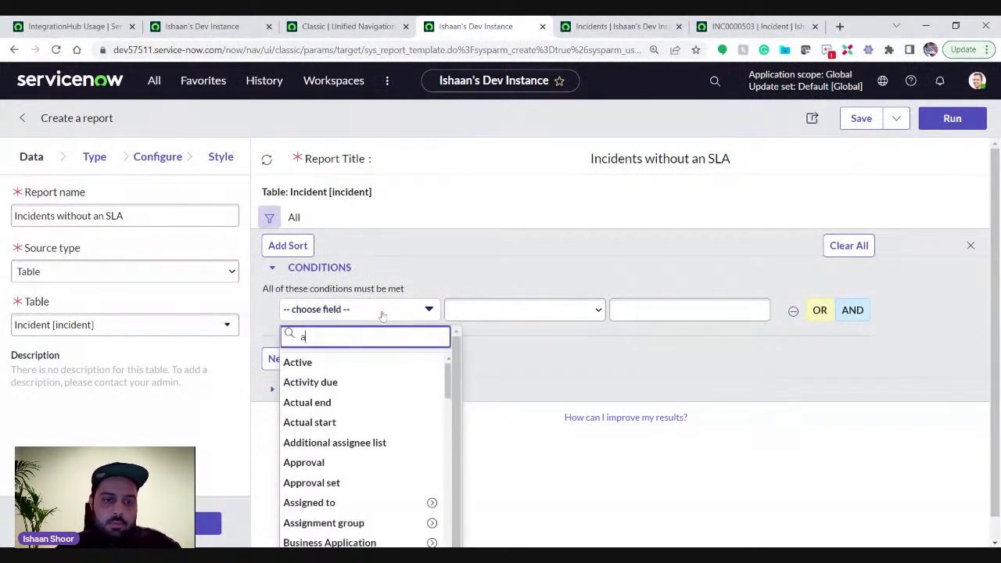
pyautogui.write('c')
pyautogui.press('Return')
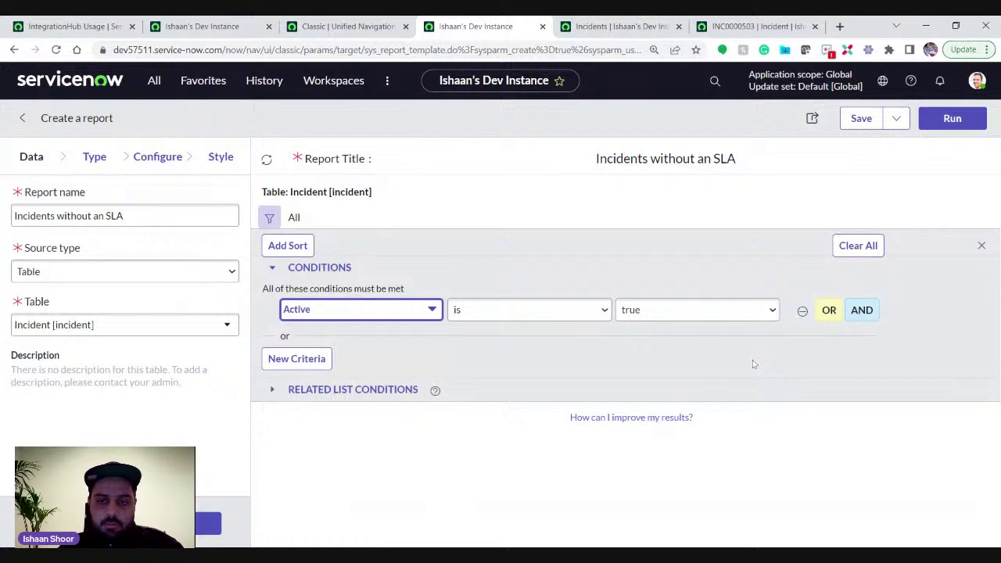
# Add an AND condition Priority is 1 - Critical
pyautogui.click(862, 310)
pyautogui.click(383, 339)
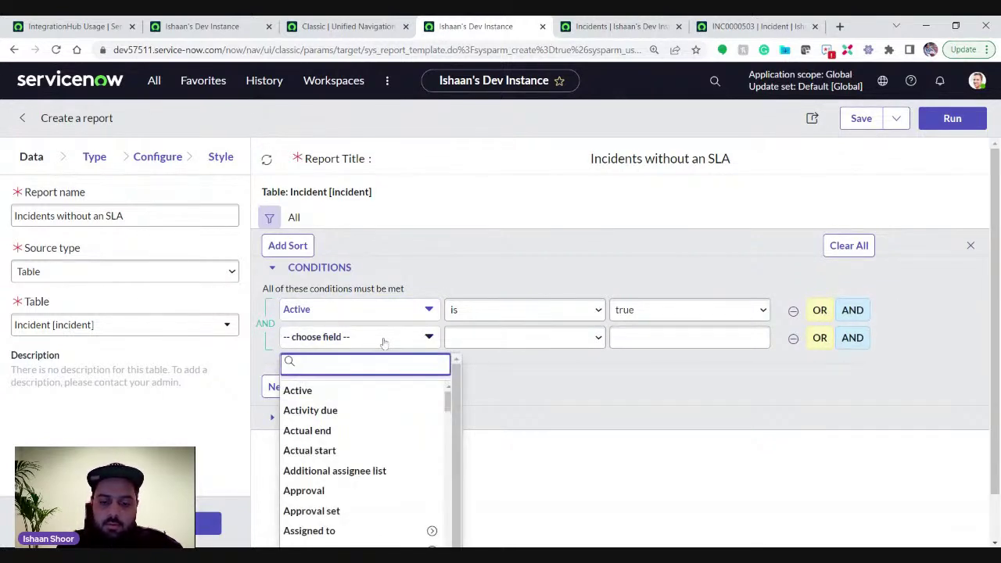
pyautogui.write('pr')
pyautogui.press('BackSpace')
pyautogui.write('i')
pyautogui.press('BackSpace')
pyautogui.write('ri')
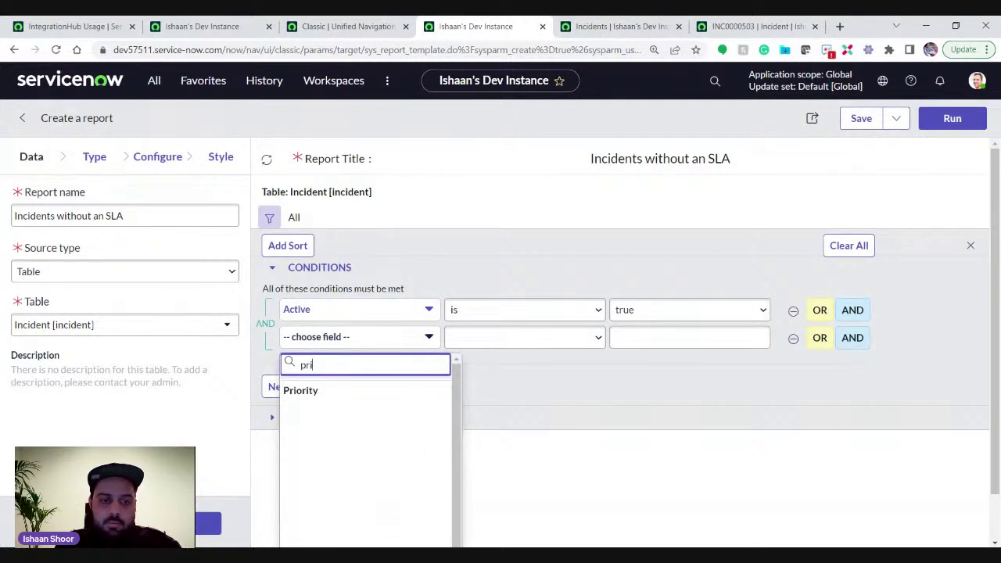
pyautogui.press('Return')
pyautogui.click(704, 347)
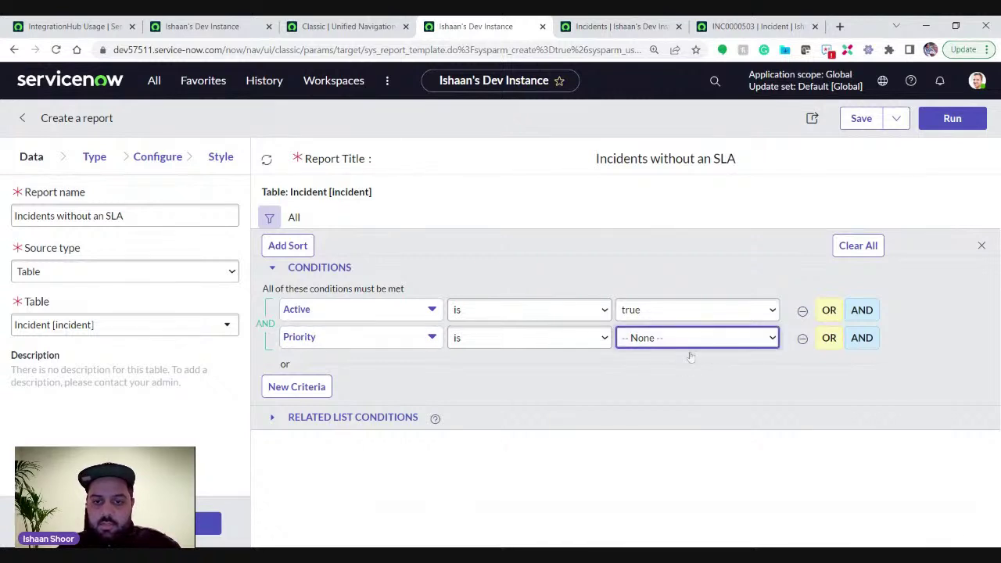
pyautogui.click(674, 377)
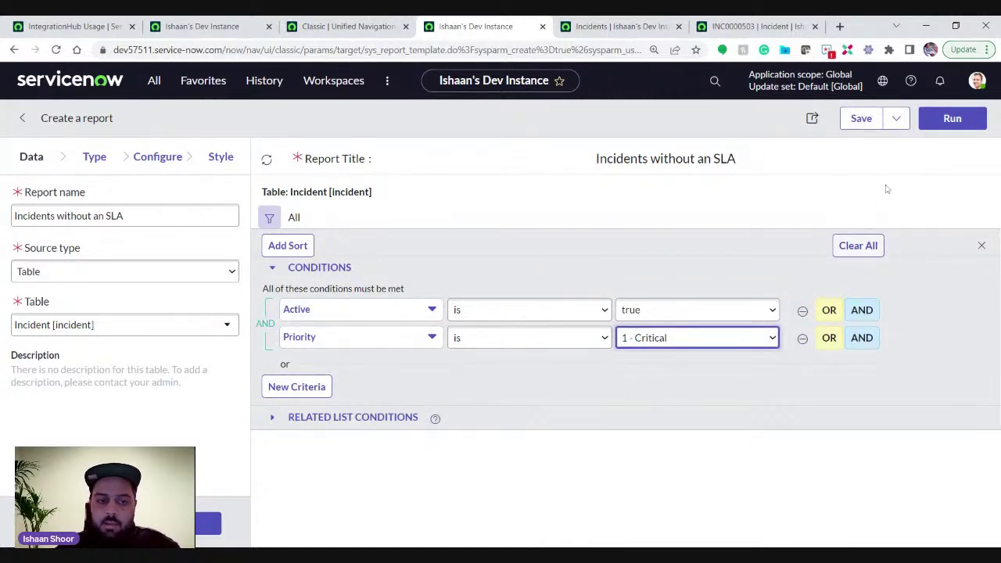
# Run the report to get 27 incidents and expand Related List Conditions
pyautogui.click(938, 122)
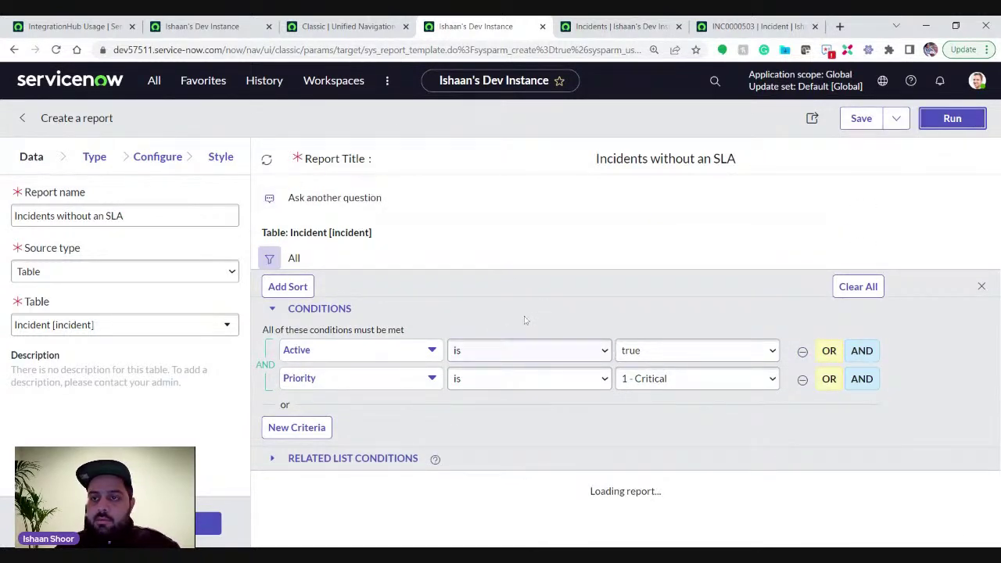
pyautogui.scroll(-10, 591, 426)
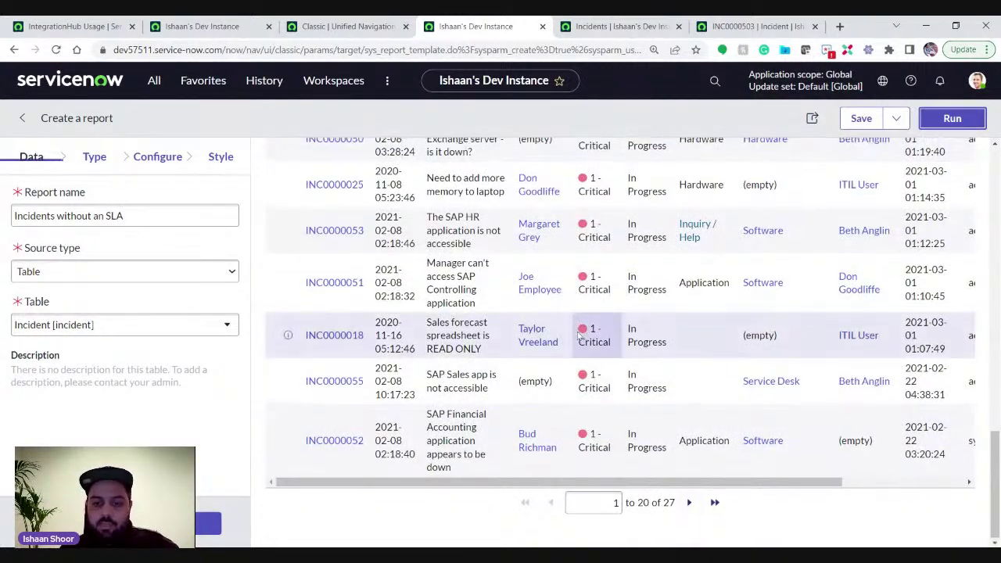
pyautogui.scroll(10, 579, 336)
pyautogui.scroll(5, 579, 336)
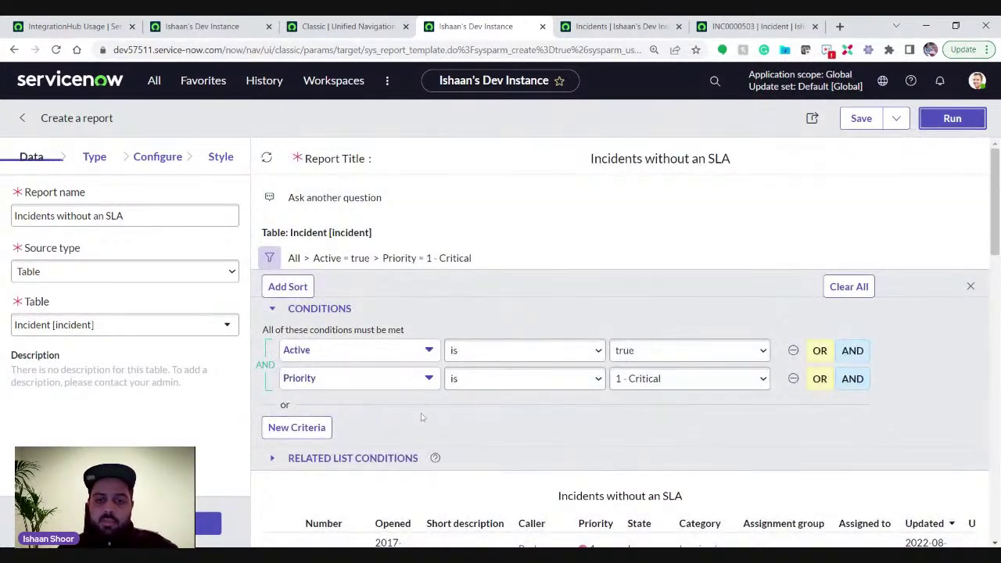
pyautogui.scroll(-2, 421, 417)
pyautogui.click(271, 329)
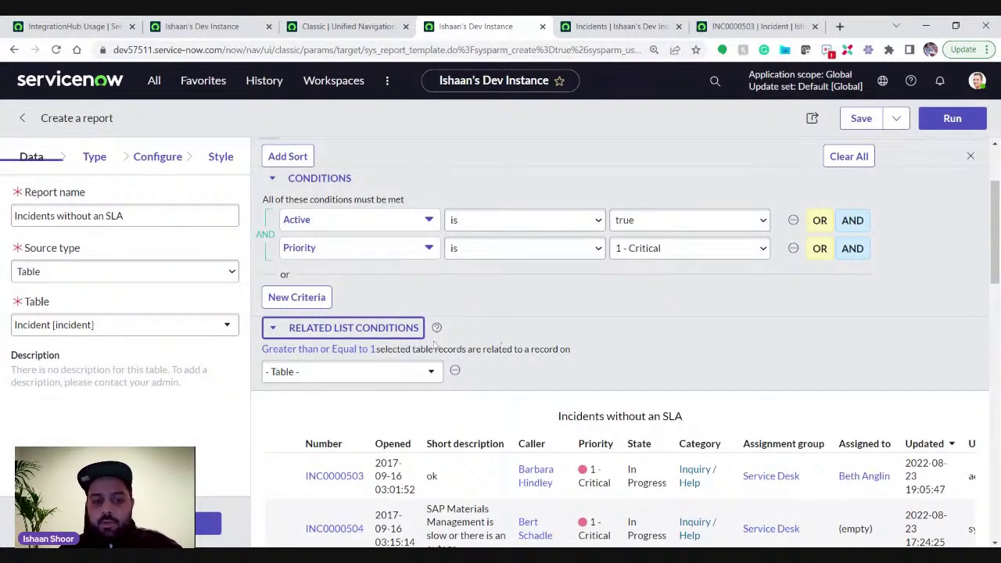
# Set the related-list quantity to Equal to 0
pyautogui.click(342, 351)
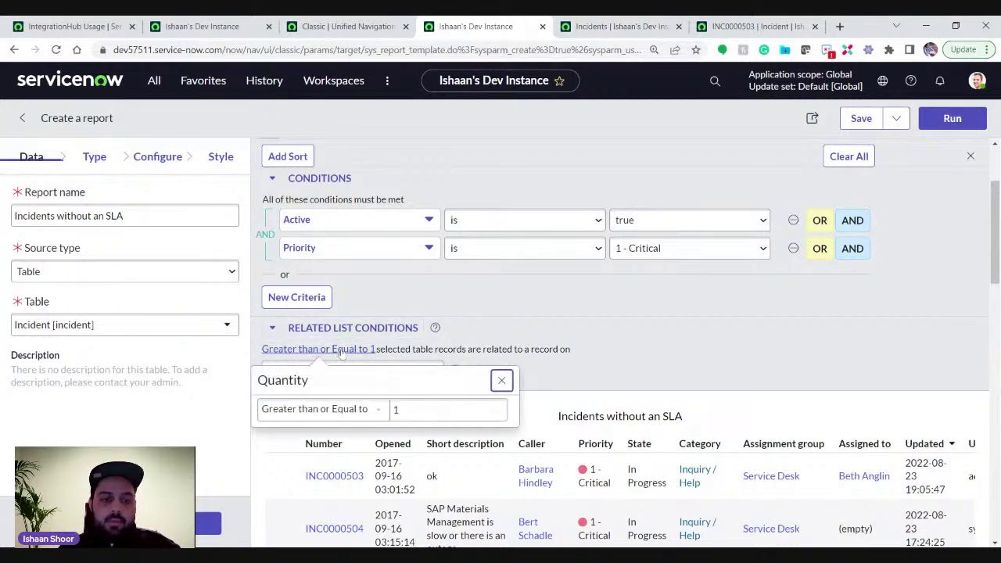
pyautogui.click(342, 409)
pyautogui.click(342, 426)
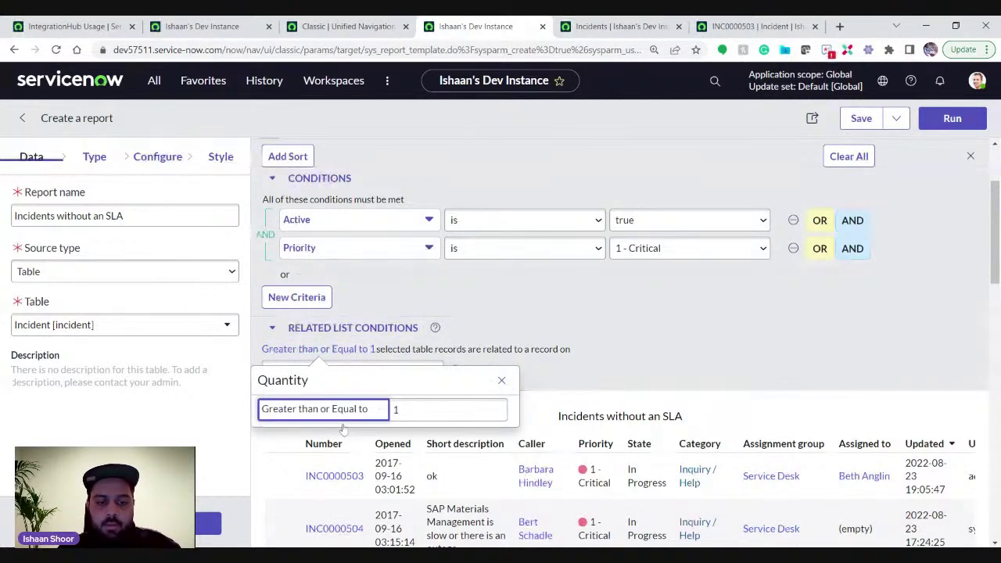
pyautogui.click(361, 454)
pyautogui.press('Tab')
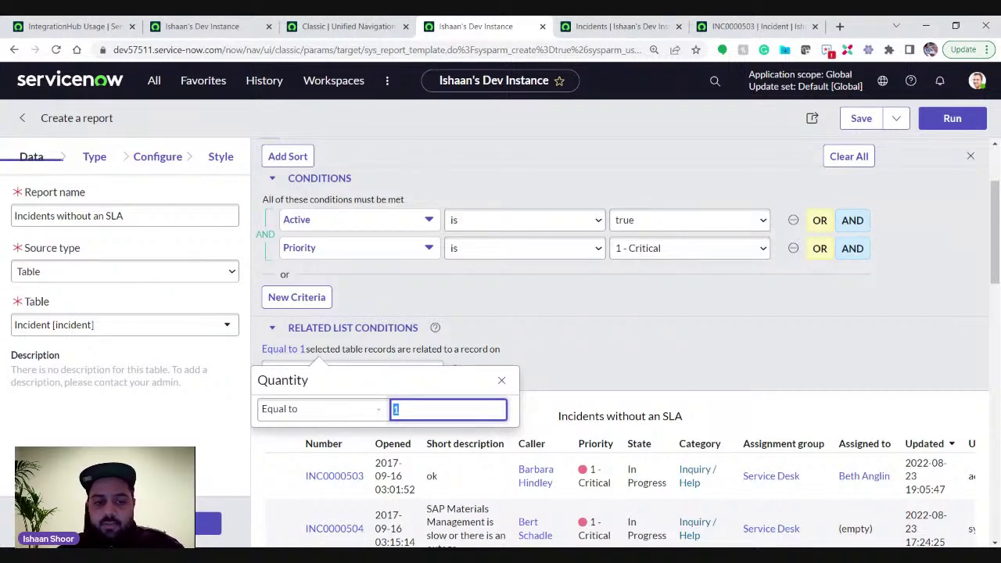
pyautogui.write('0')
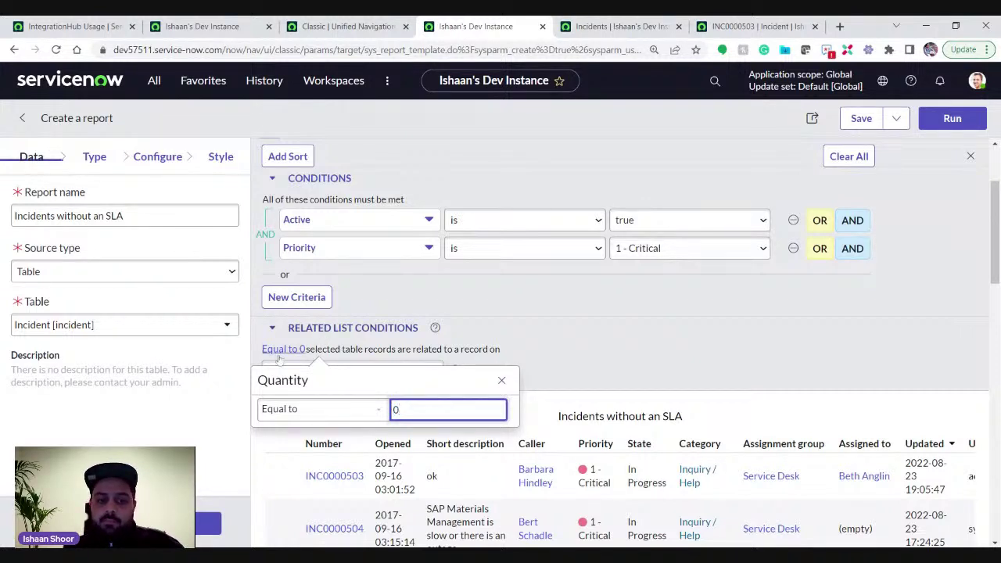
pyautogui.click(486, 340)
# Choose Task SLA->Task as the related table and rerun the report
pyautogui.click(395, 371)
pyautogui.write('sla')
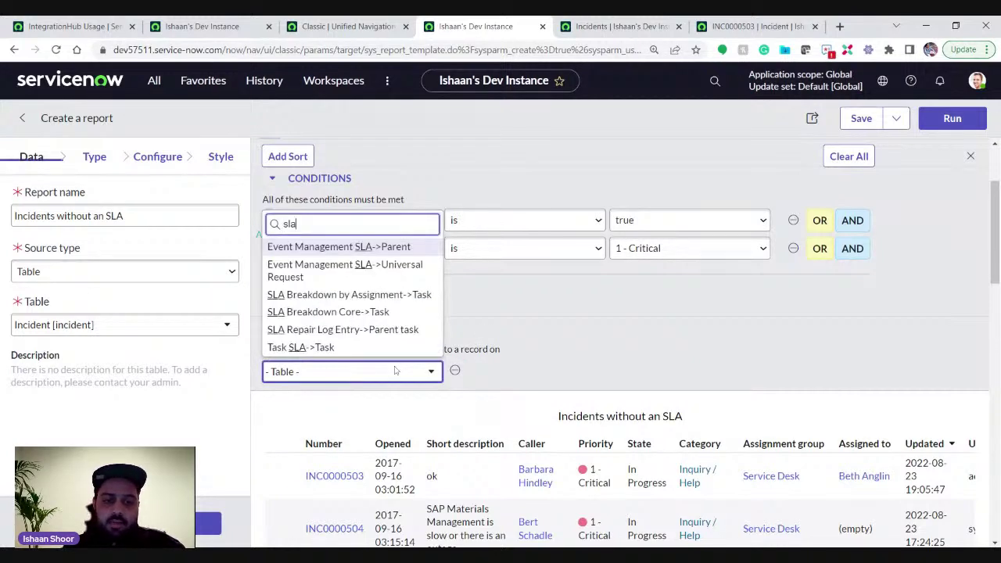
pyautogui.click(341, 349)
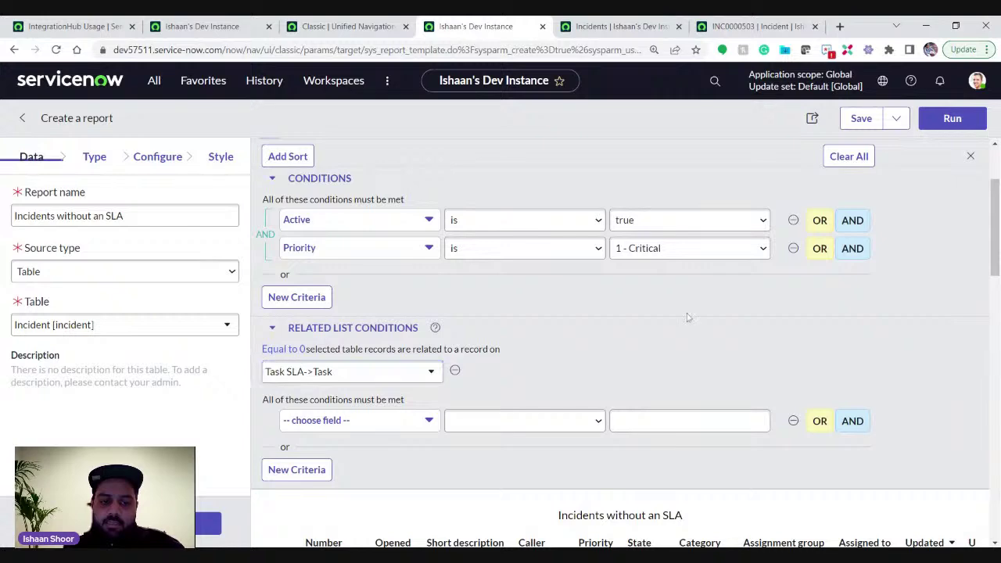
pyautogui.scroll(-2, 592, 315)
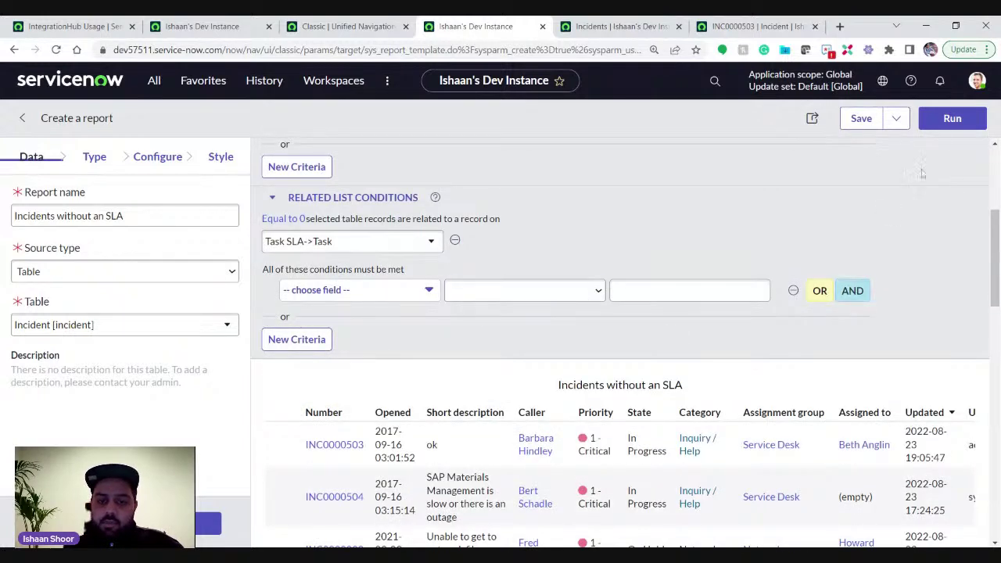
pyautogui.click(948, 119)
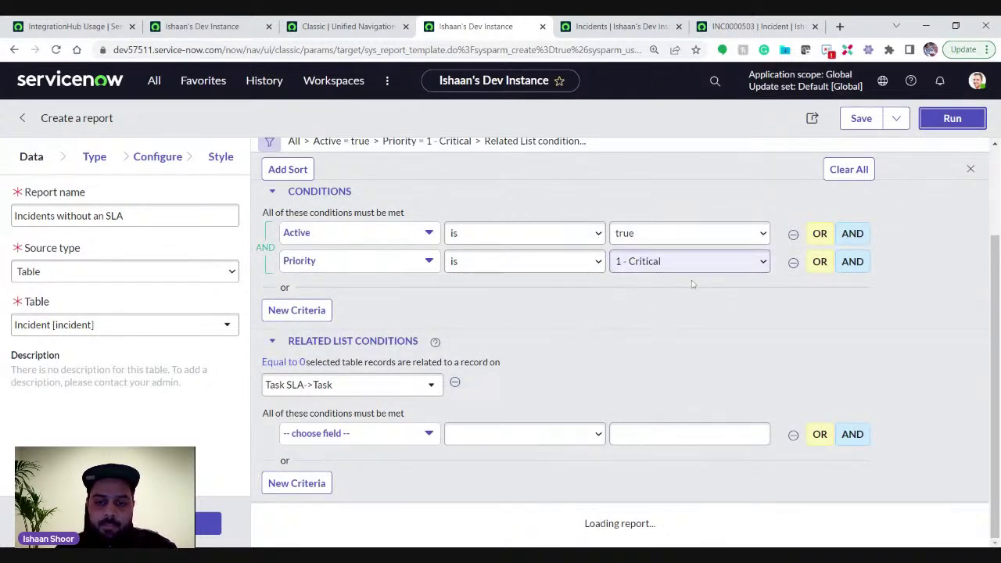
# Confirm the rerun report returns 18 active critical incidents without Task SLA records
pyautogui.scroll(3, 678, 336)
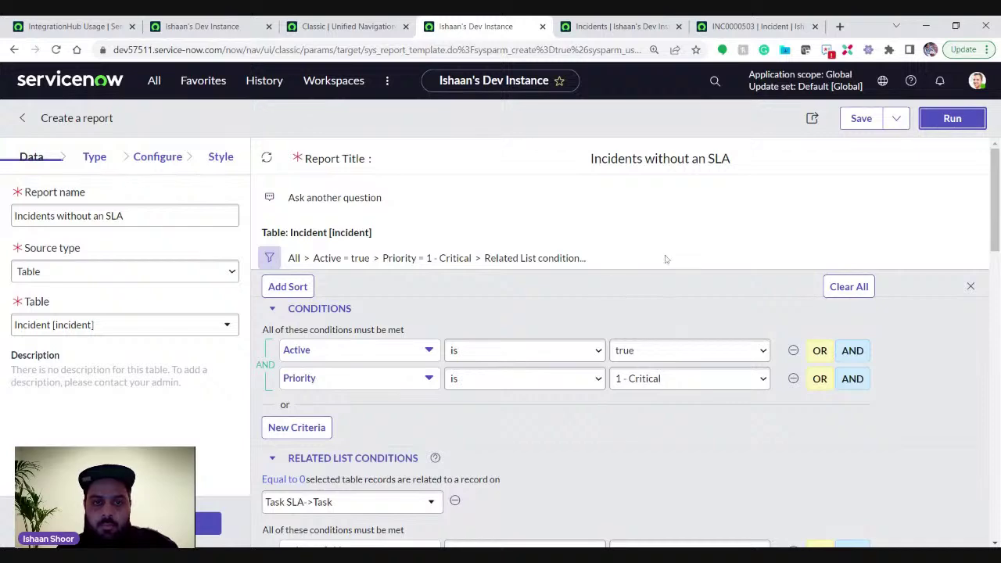
pyautogui.scroll(-15, 665, 259)
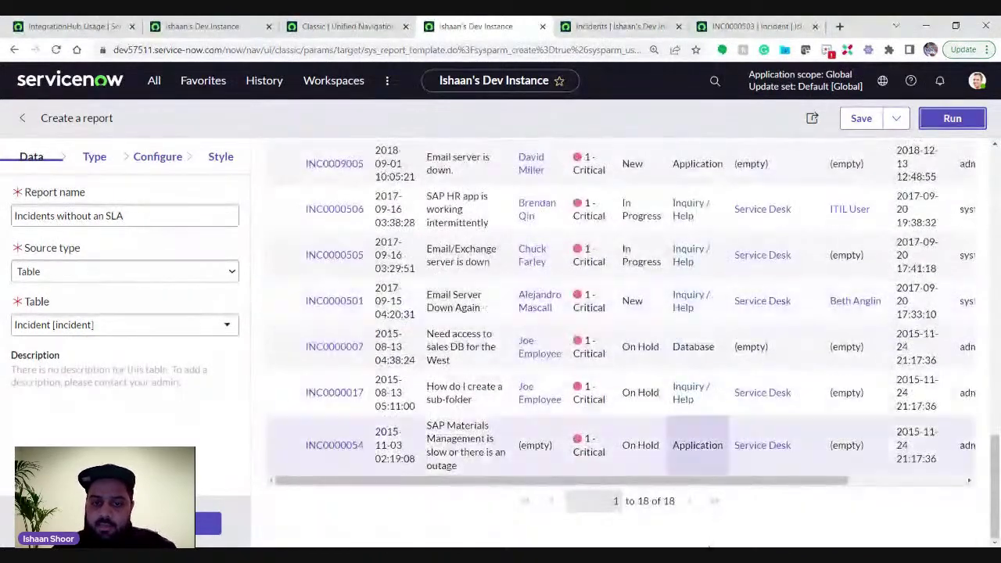
pyautogui.moveTo(677, 501); pyautogui.dragTo(664, 501)
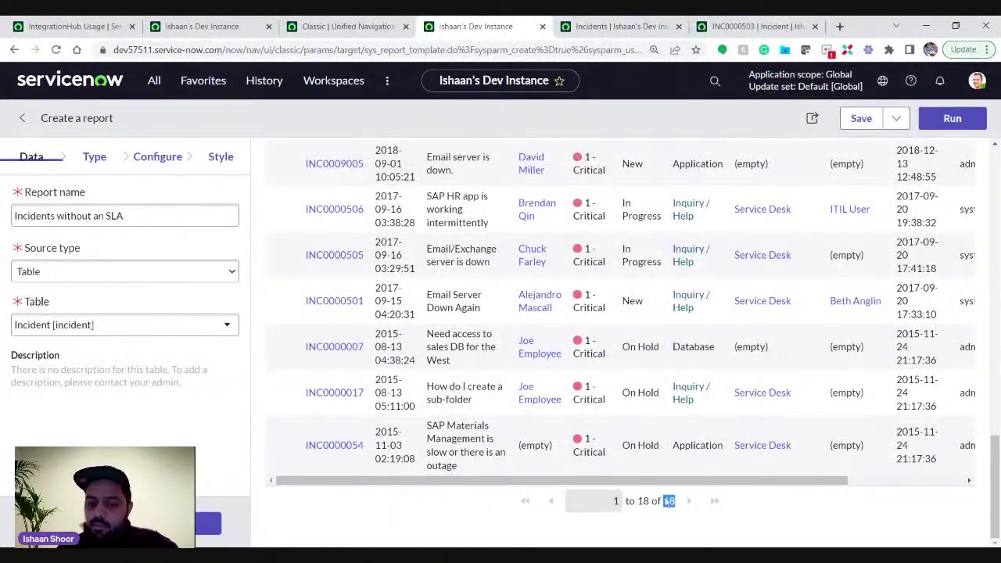
pyautogui.click(665, 518)
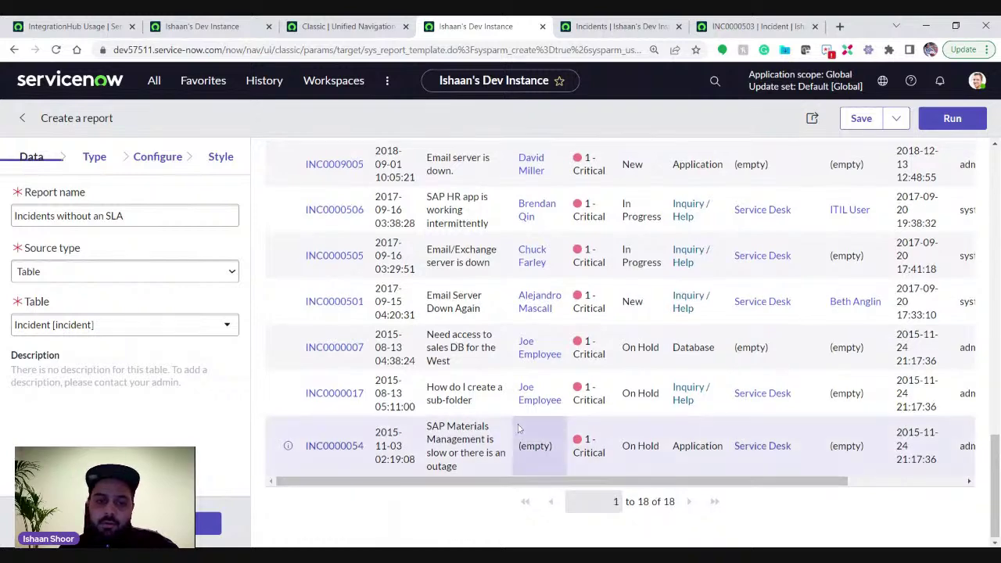
pyautogui.scroll(12, 485, 438)
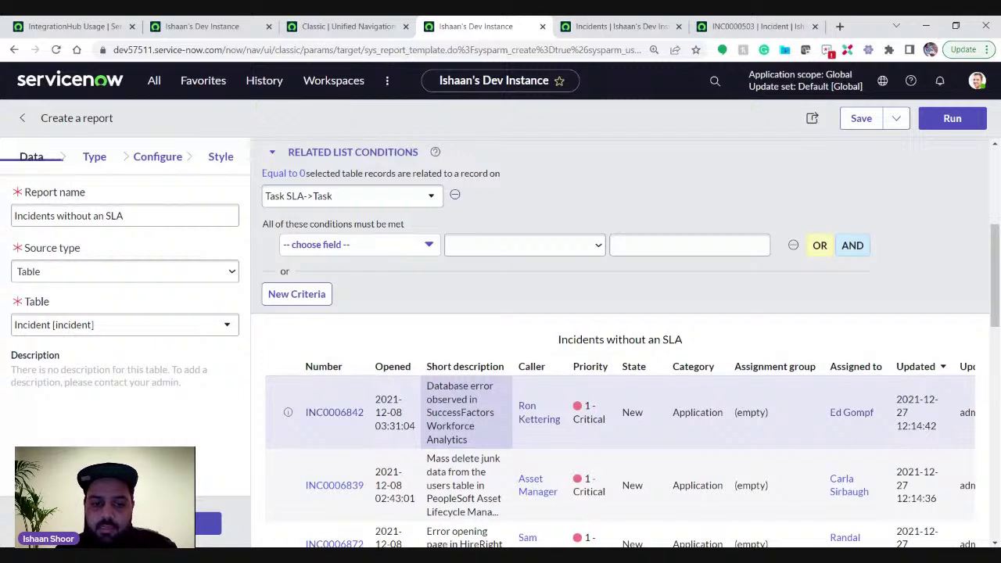
pyautogui.scroll(1, 499, 415)
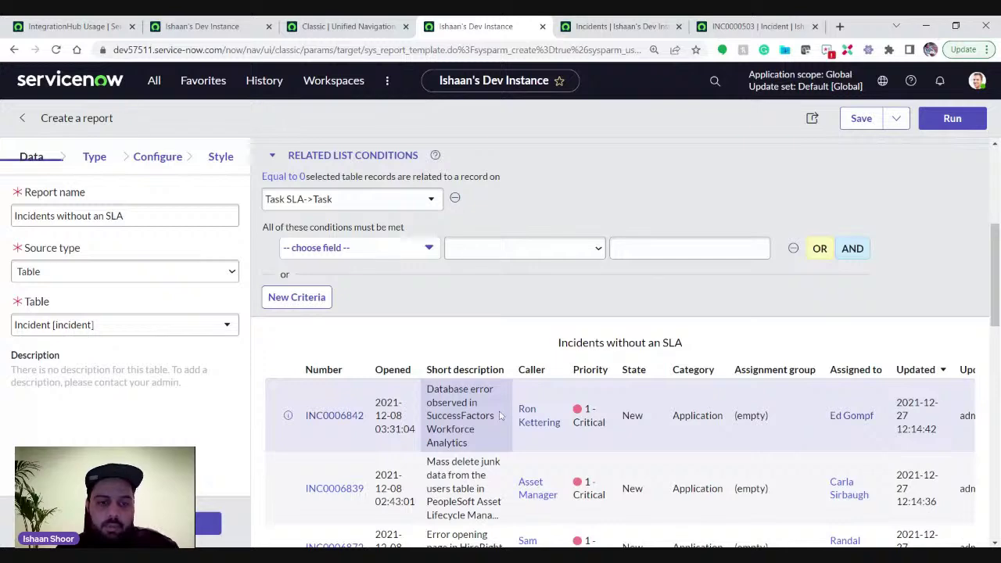
pyautogui.scroll(-10, 499, 415)
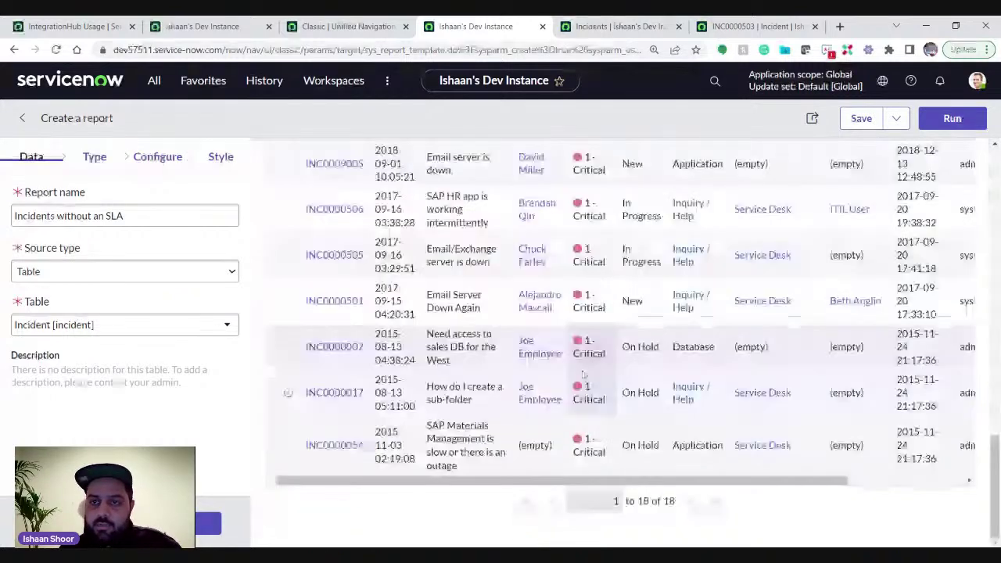
pyautogui.scroll(15, 586, 352)
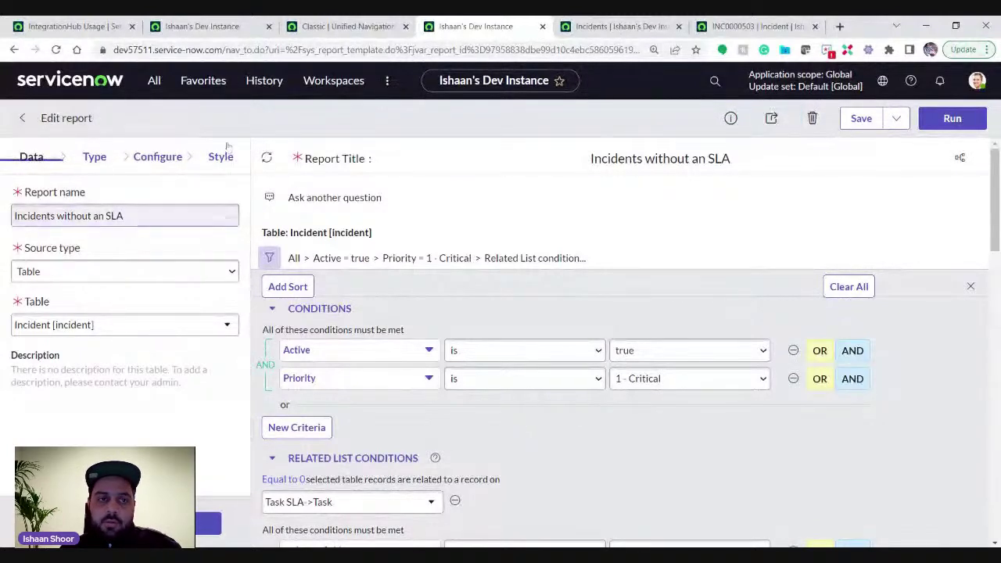
# Search the navigator for 'reports' and open Reports Administration > All in a new tab
pyautogui.click(154, 82)
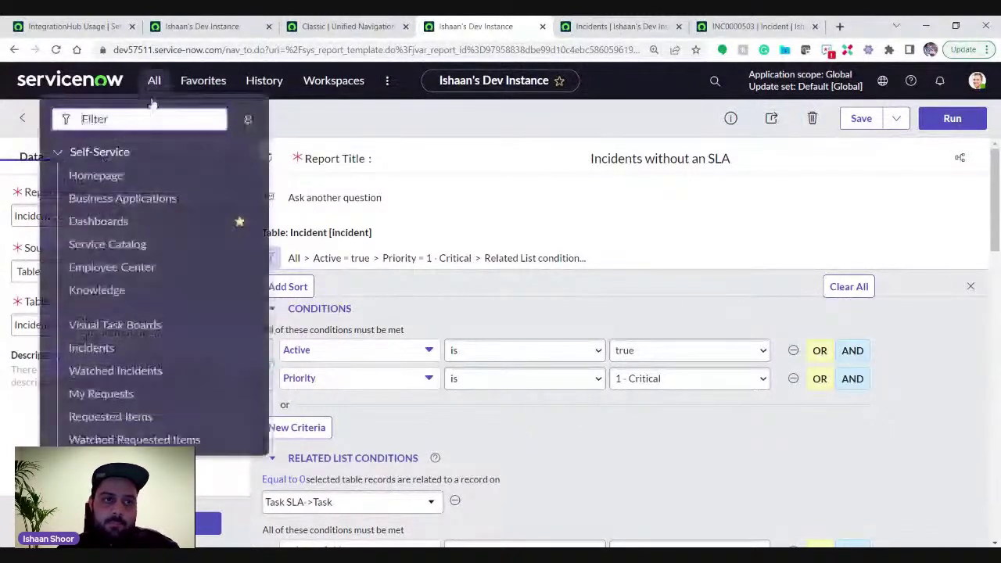
pyautogui.write('rep')
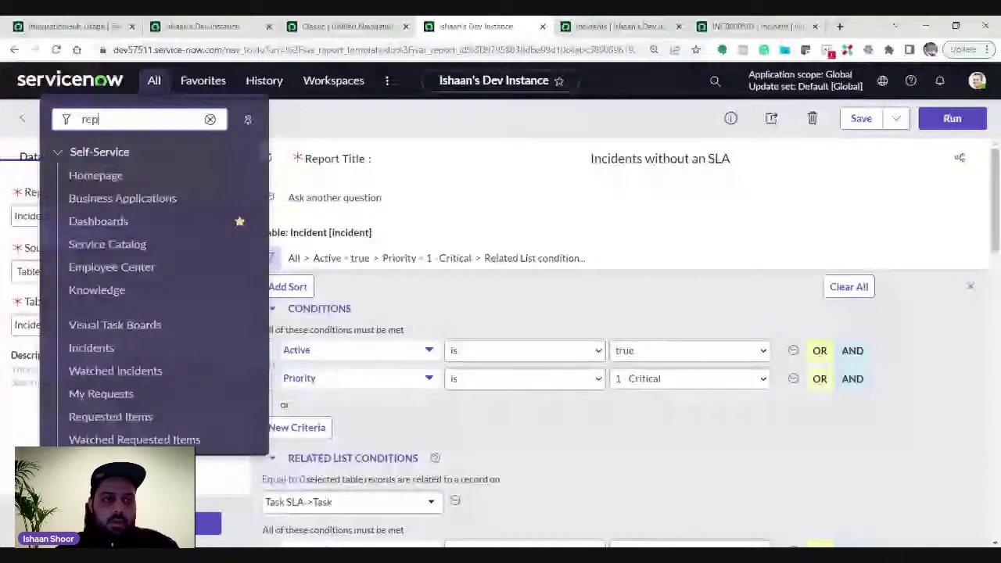
pyautogui.write('orts')
pyautogui.scroll(-5, 148, 235)
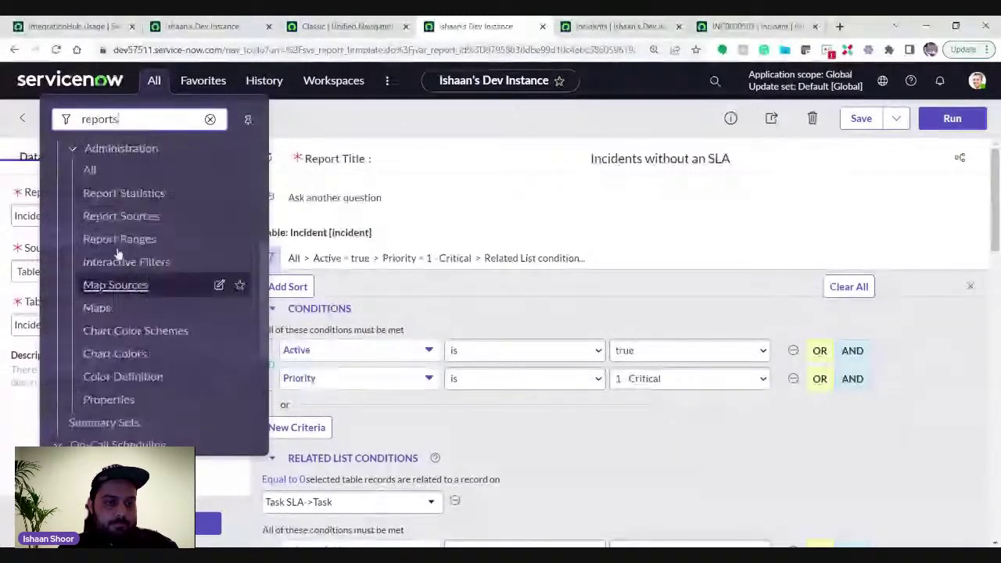
pyautogui.scroll(3, 117, 250)
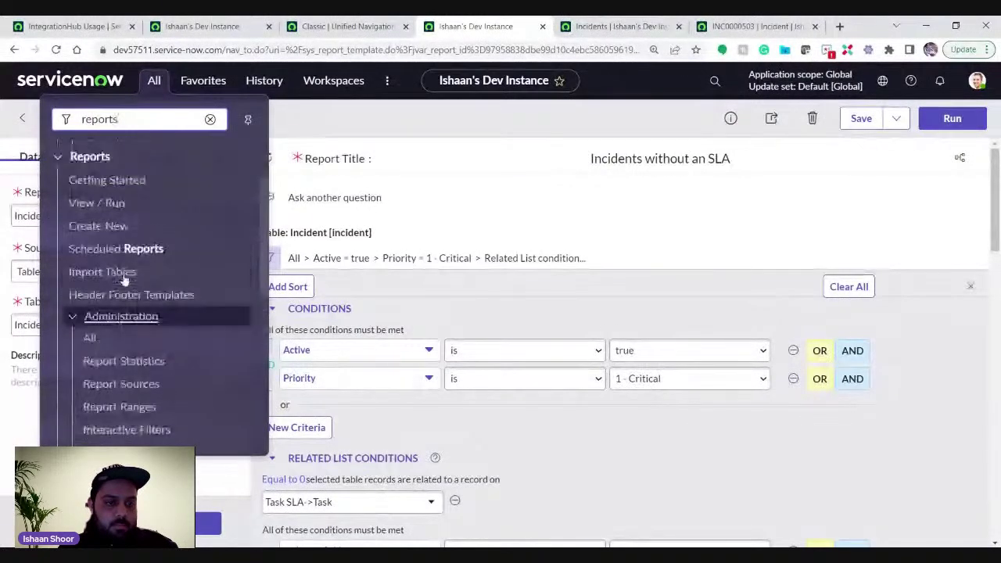
pyautogui.scroll(1, 117, 376)
pyautogui.scroll(2, 133, 336)
pyautogui.scroll(-4, 109, 373)
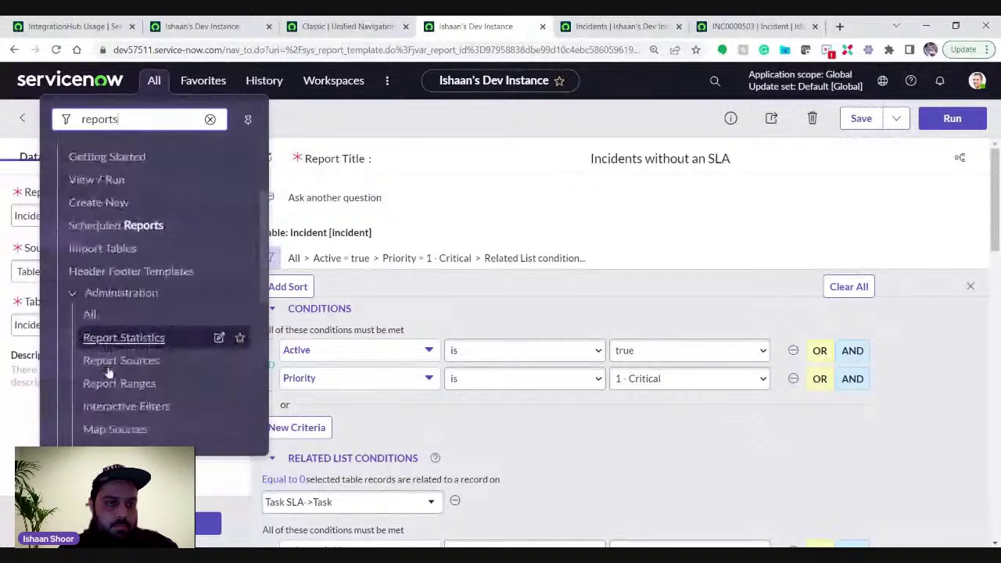
pyautogui.middleClick(90, 302)
# Check the open tabs and settle on the new Reports list tab
pyautogui.click(504, 27)
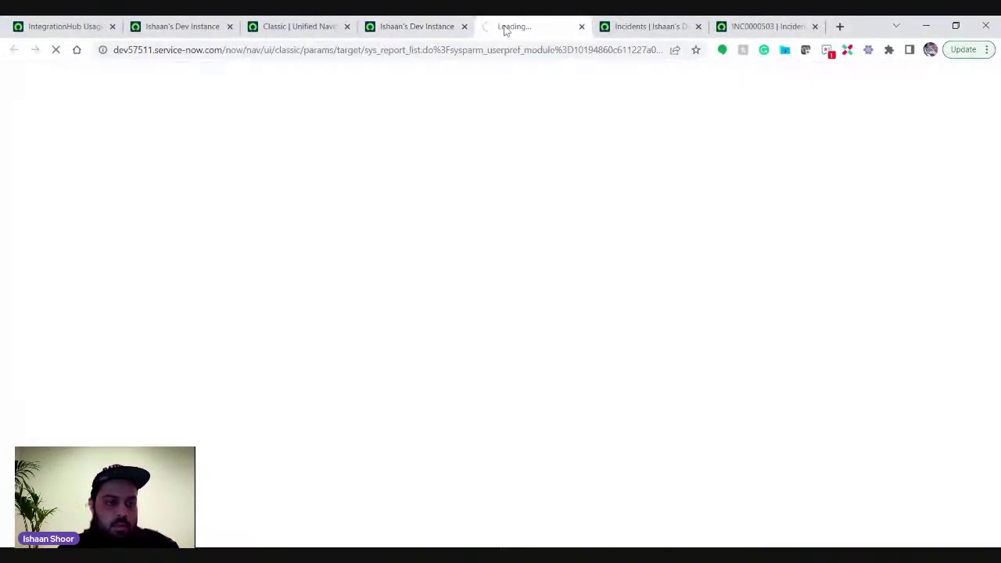
pyautogui.click(279, 26)
pyautogui.click(161, 26)
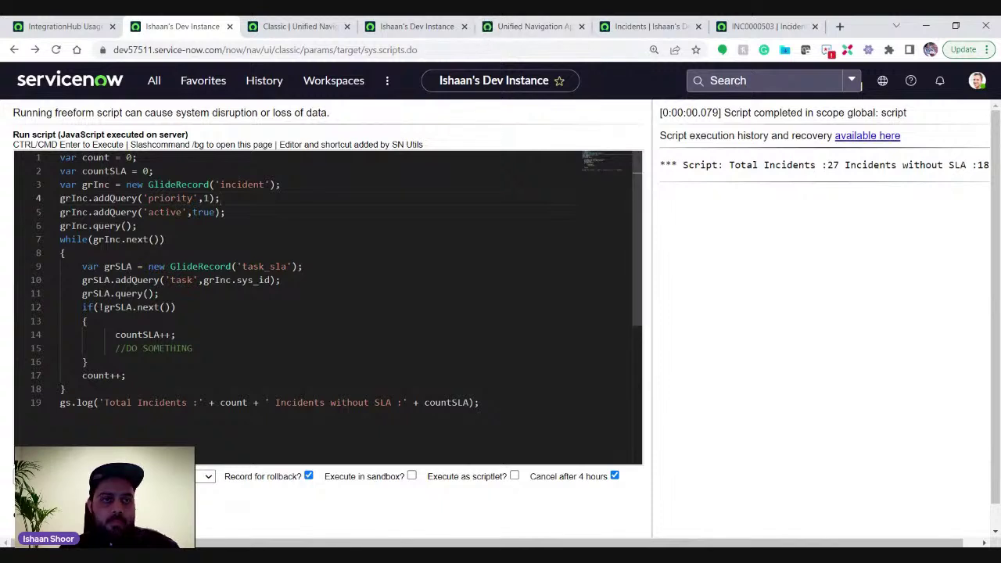
pyautogui.click(516, 30)
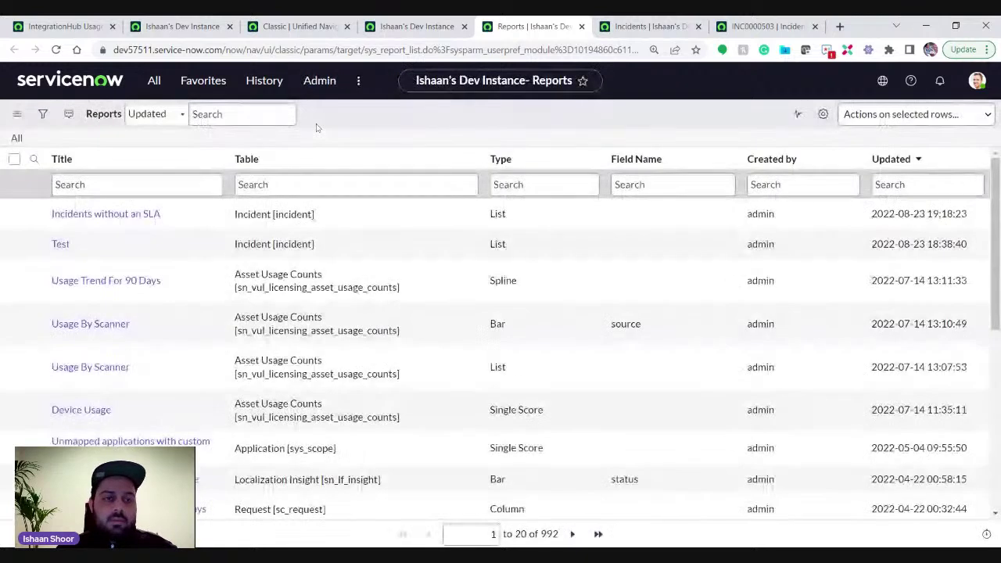
# Open the Incidents without an SLA report record, view its XML, and return to Edit report
pyautogui.click(91, 221)
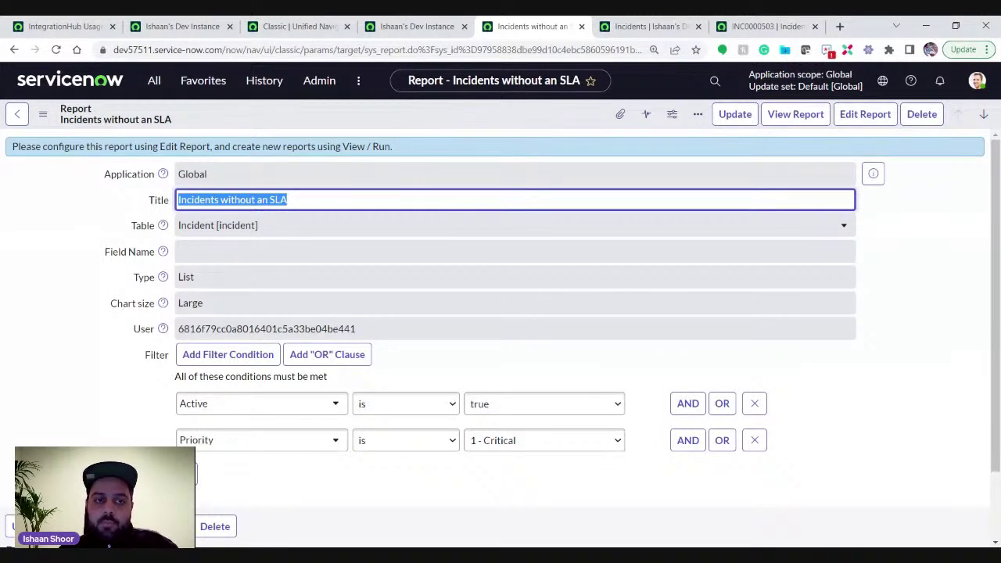
pyautogui.rightClick(270, 117)
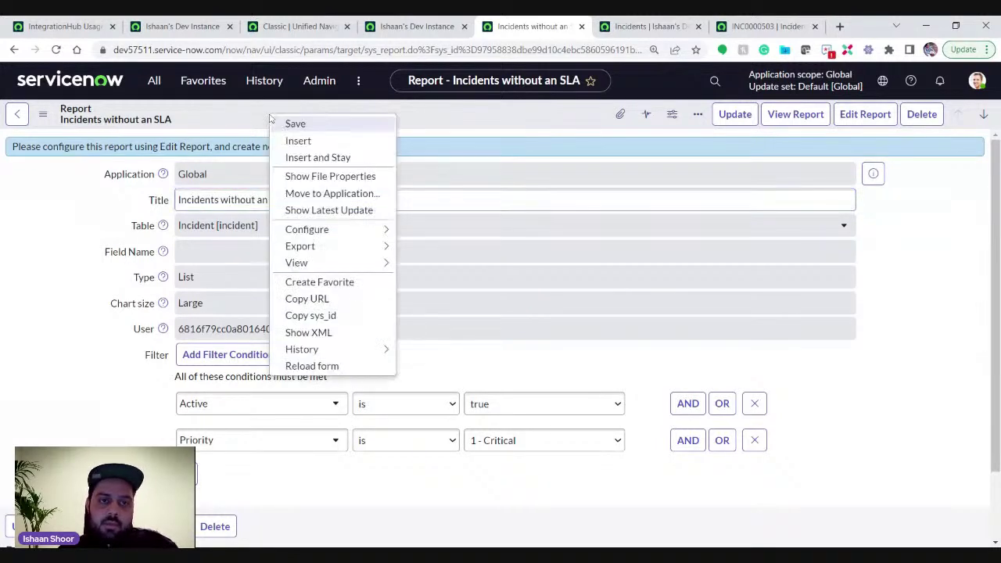
pyautogui.click(329, 334)
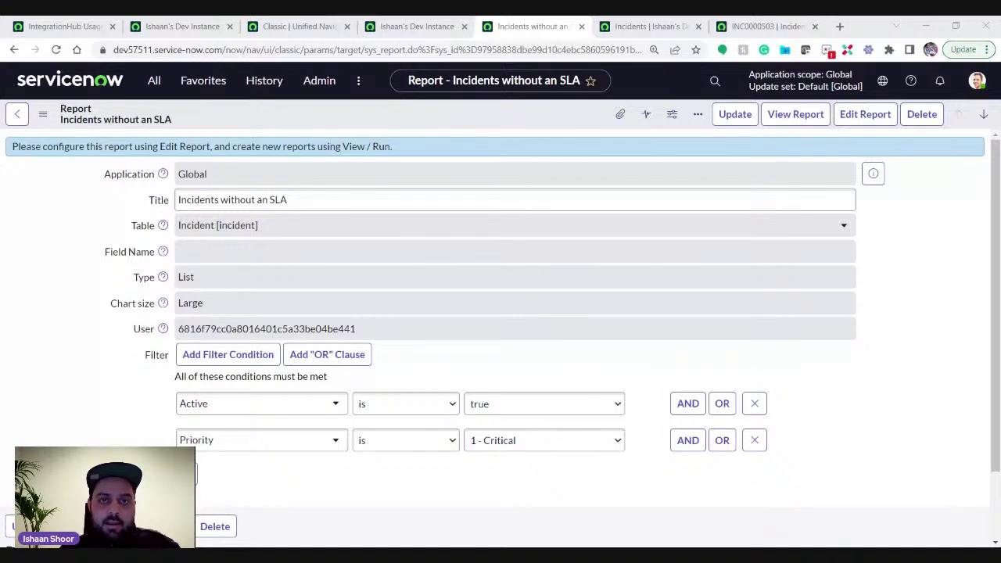
pyautogui.click(405, 27)
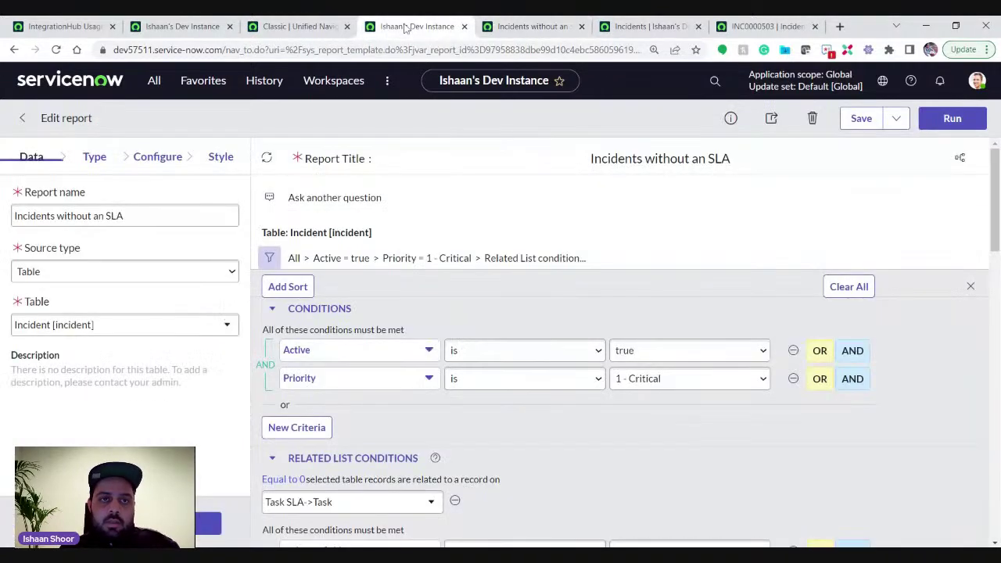
# Compare the pasted report query against the script's line 3, then highlight its RLQUERY part
pyautogui.click(299, 27)
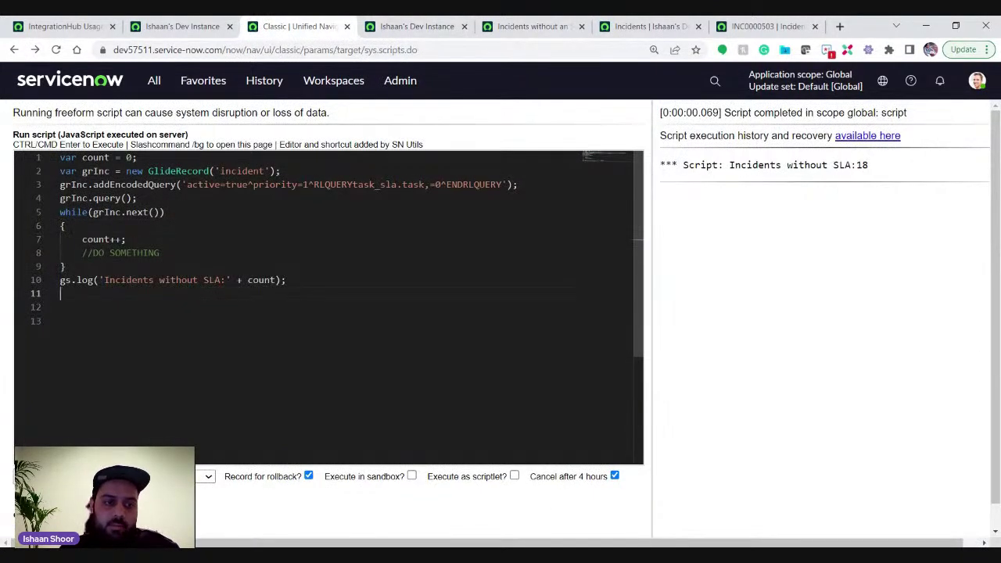
pyautogui.press('Return')
pyautogui.write('active=true^priority=1^RLQUERYtask_sla.task,=0^ENDRLQUERY')
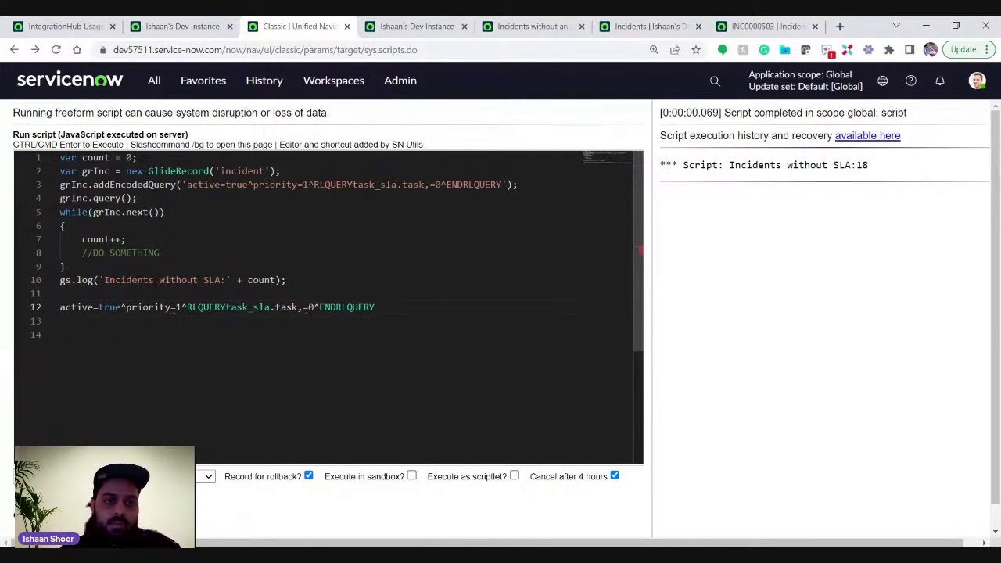
pyautogui.hotkey('shift', 'Home')
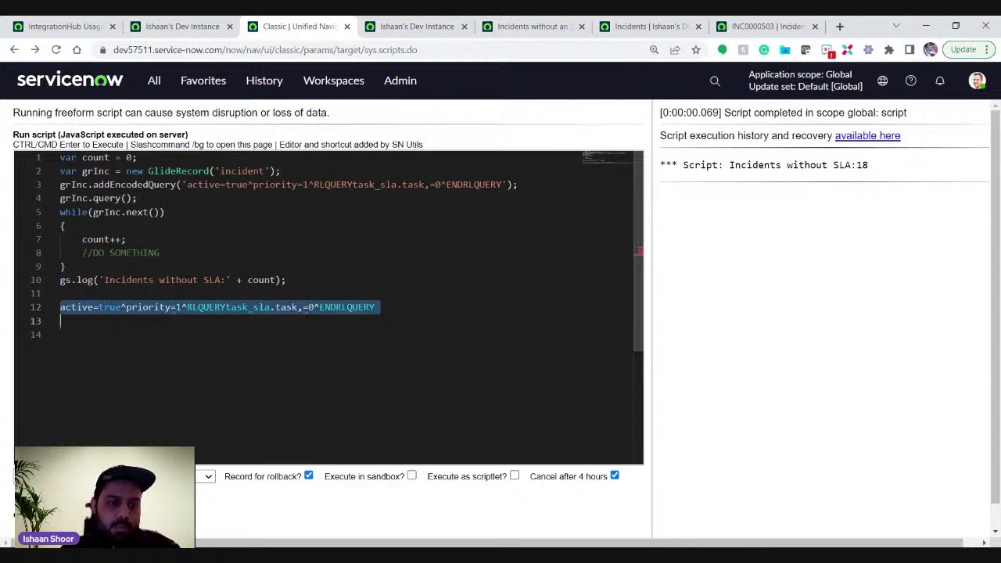
pyautogui.press('Delete')
pyautogui.press('Delete')
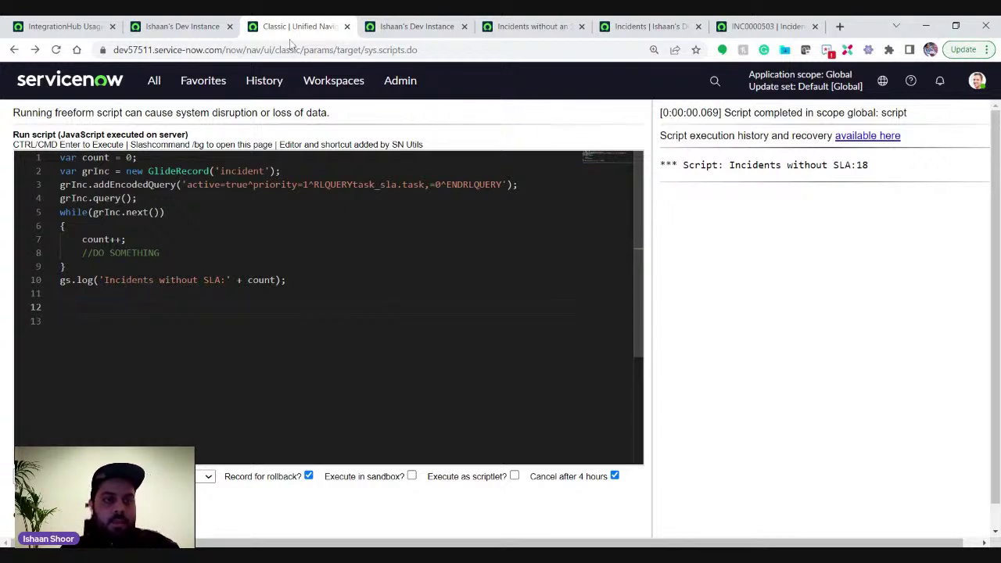
pyautogui.click(218, 184)
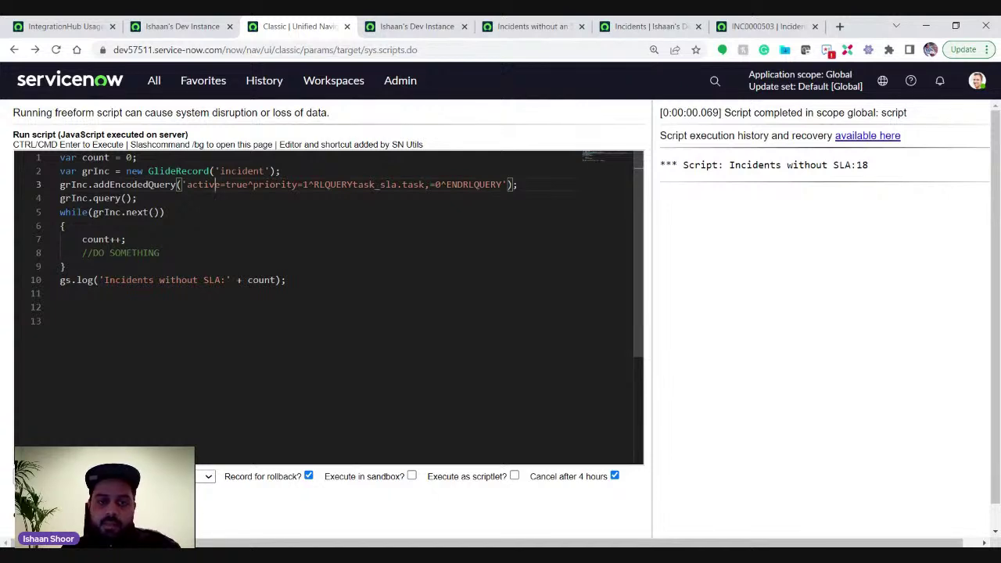
pyautogui.moveTo(314, 184); pyautogui.dragTo(501, 184)
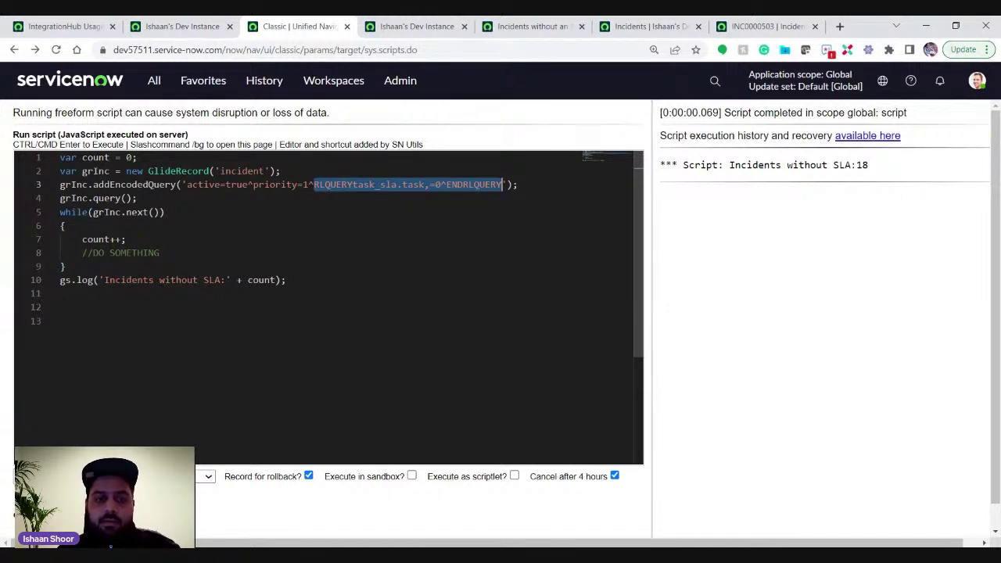
# Walk through the encoded-query script's loop, count increment and logging lines
pyautogui.click(510, 185)
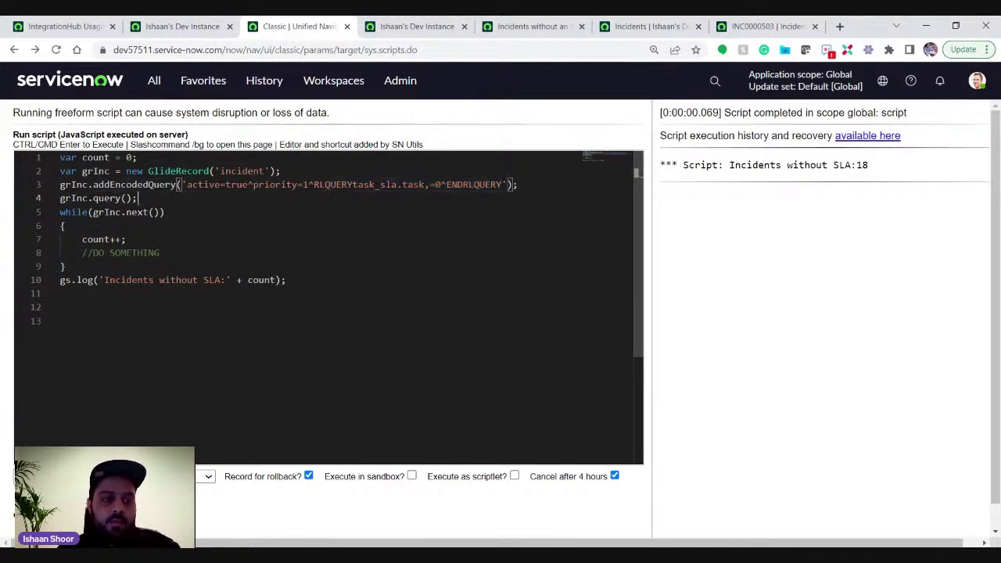
pyautogui.click(138, 198)
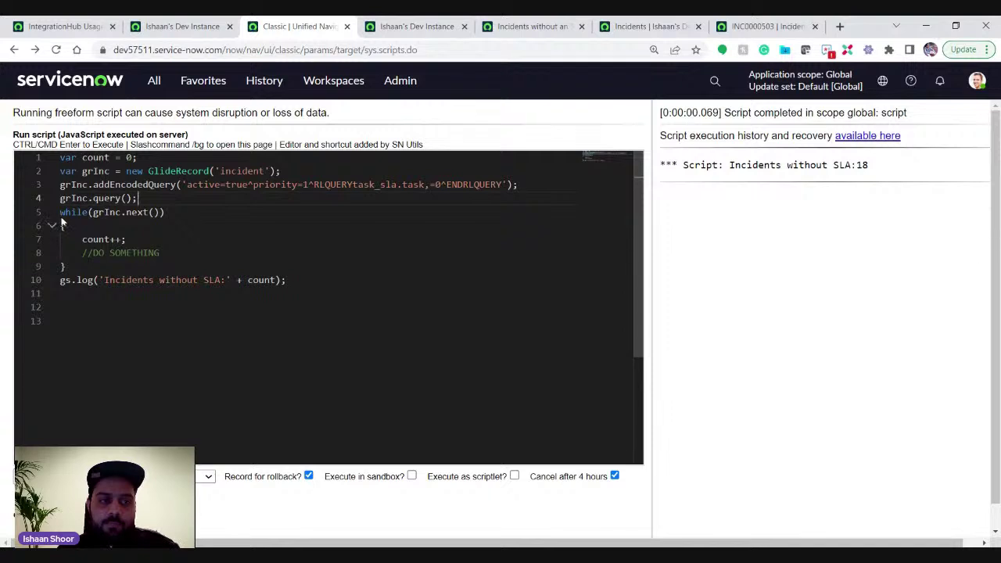
pyautogui.moveTo(82, 252); pyautogui.dragTo(67, 266)
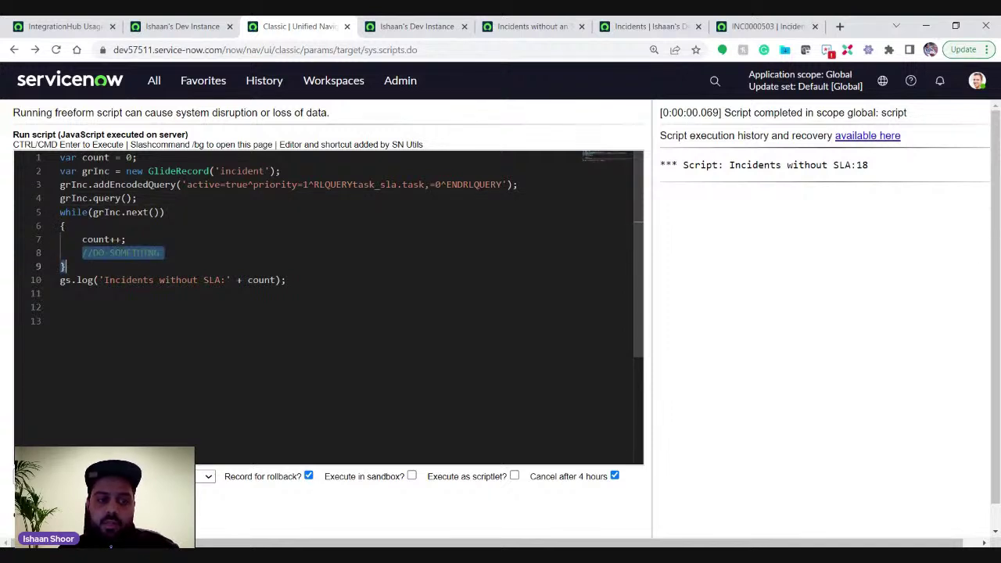
pyautogui.click(161, 252)
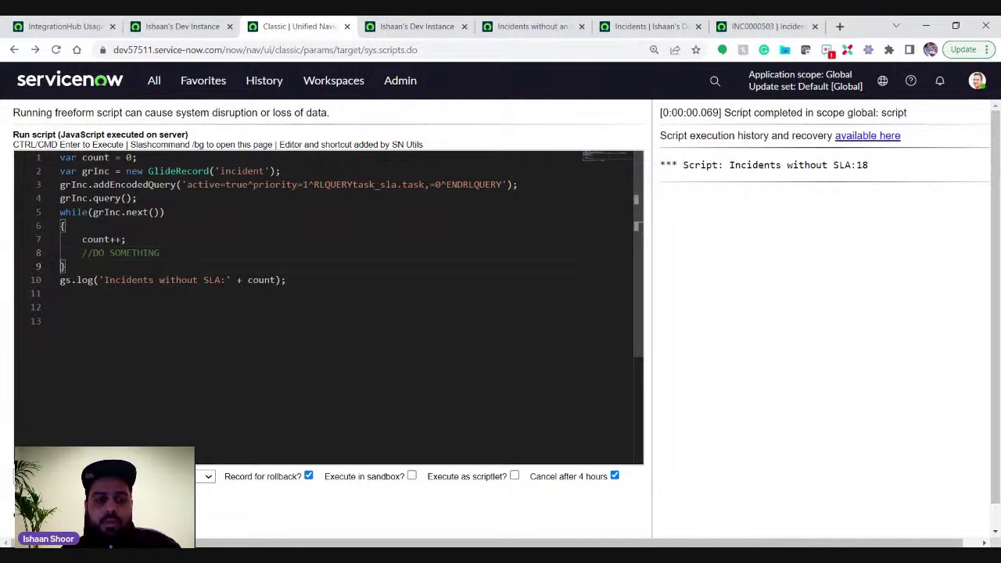
pyautogui.click(65, 239)
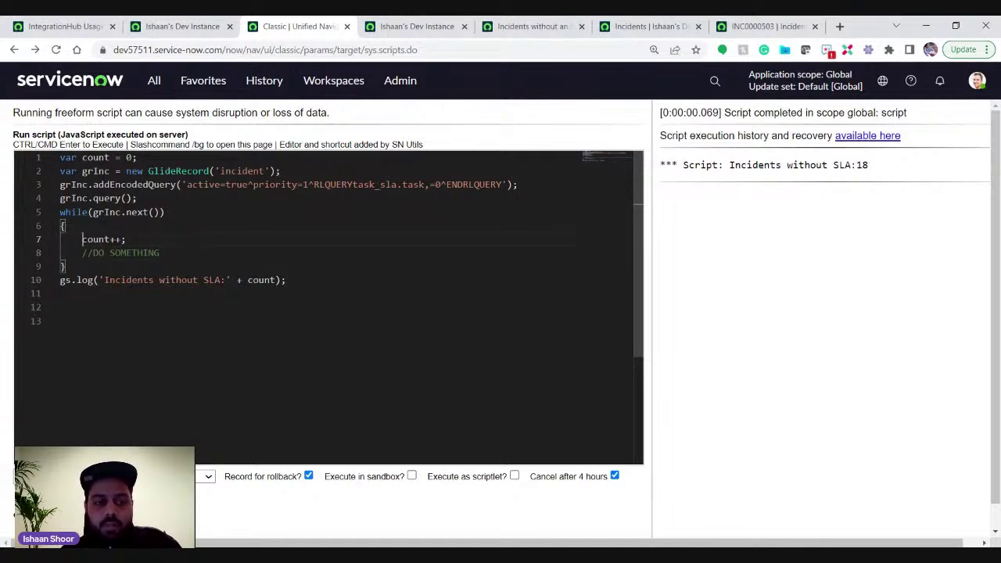
pyautogui.click(66, 265)
pyautogui.click(61, 279)
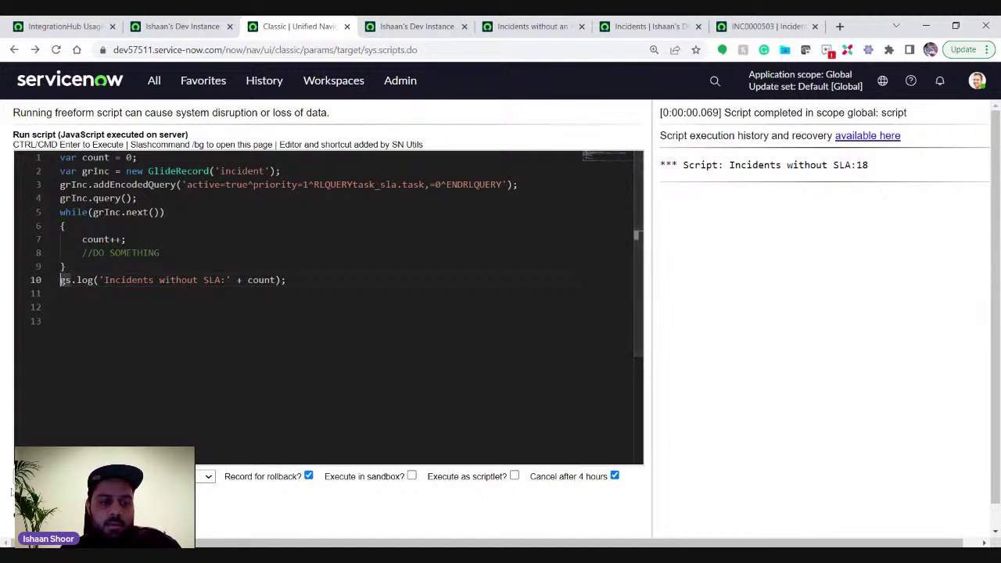
# Run the script with Ctrl+Enter and highlight the resulting count of 18
pyautogui.hotkey('ctrl', 'Return')
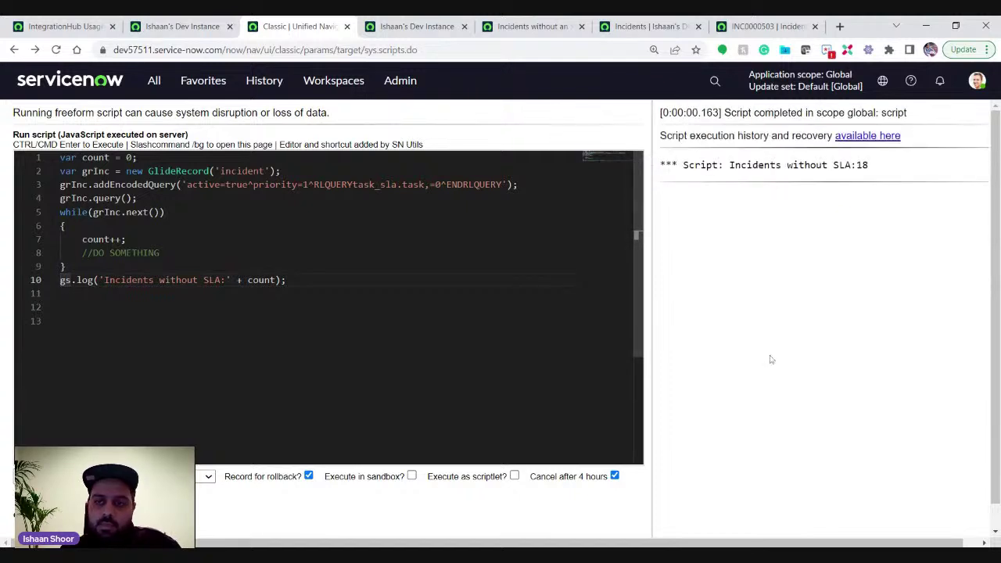
pyautogui.doubleClick(861, 166)
pyautogui.click(872, 175)
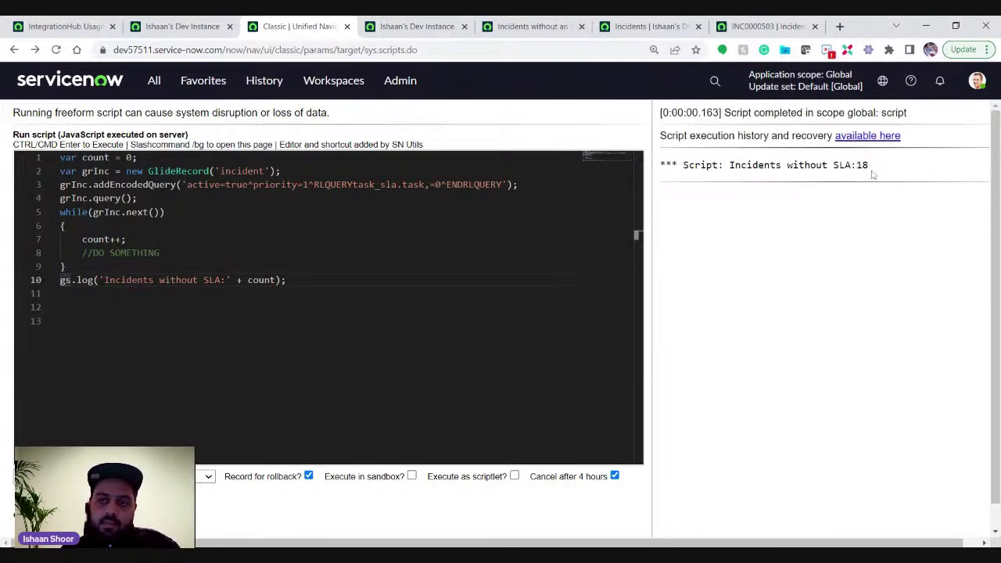
pyautogui.doubleClick(866, 168)
pyautogui.click(773, 213)
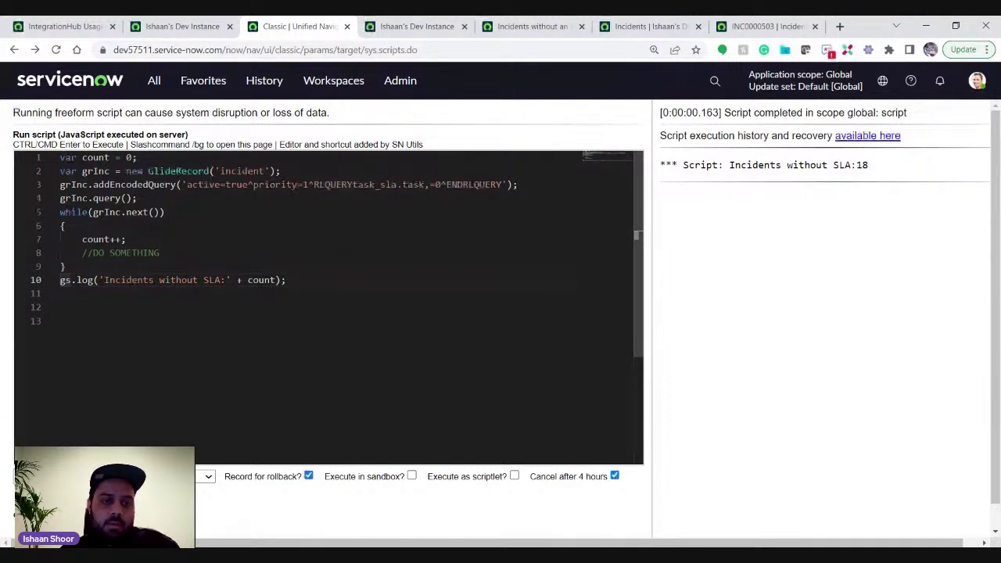
# Review the counting-loop script's no-SLA check plus its countSLA and total increments
pyautogui.click(194, 30)
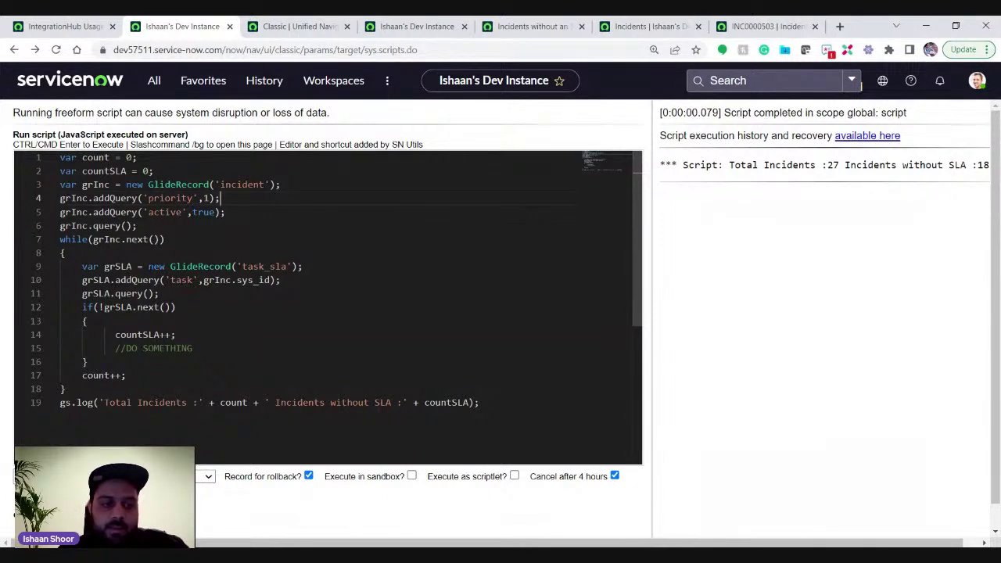
pyautogui.moveTo(83, 376); pyautogui.dragTo(127, 376)
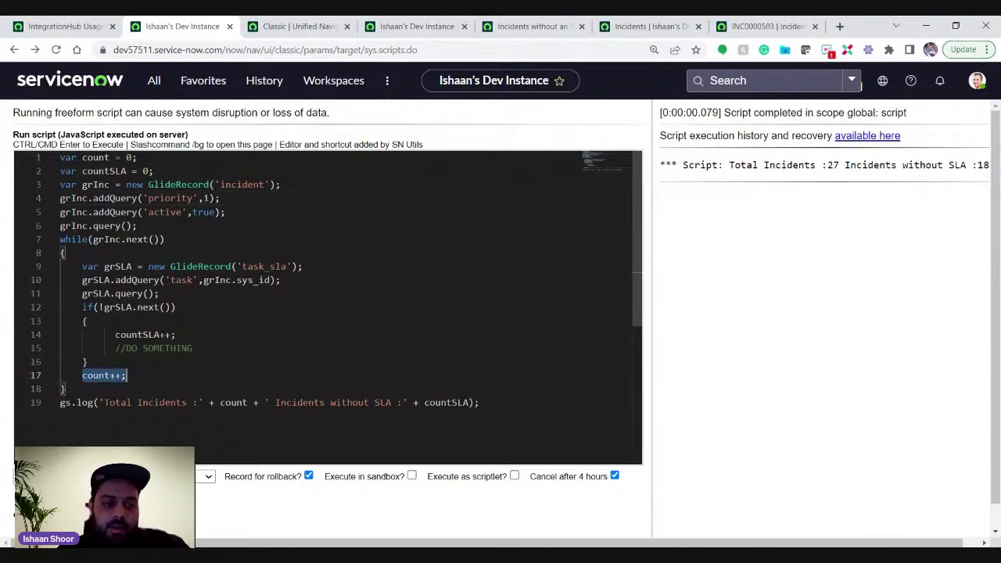
pyautogui.click(125, 376)
pyautogui.click(115, 333)
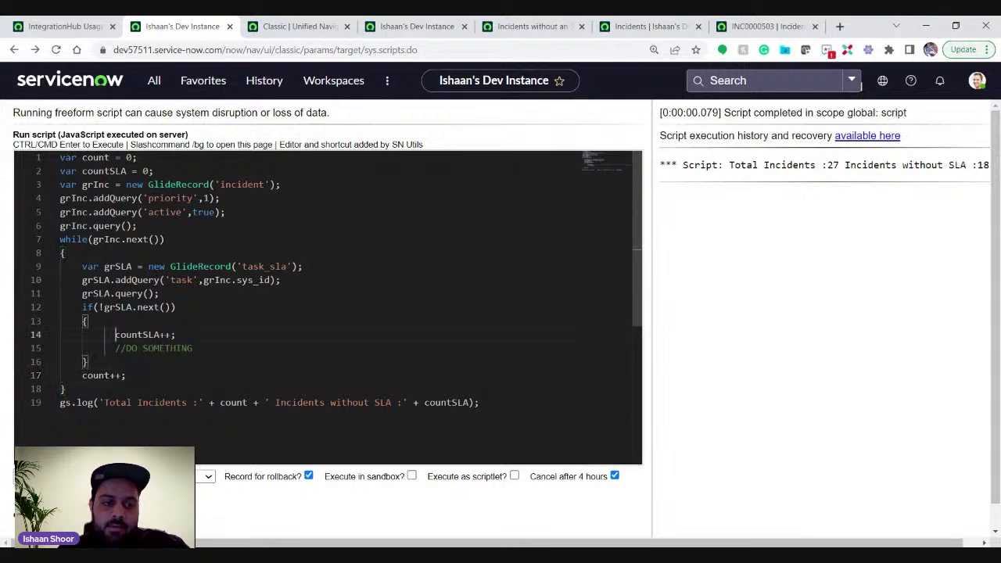
pyautogui.moveTo(115, 334); pyautogui.dragTo(175, 333)
pyautogui.moveTo(82, 306); pyautogui.dragTo(176, 307)
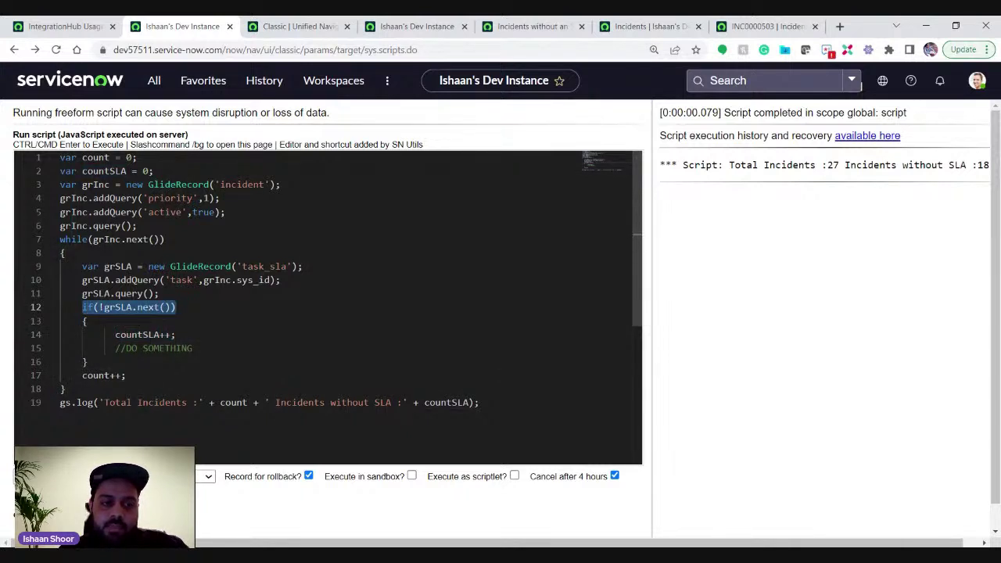
pyautogui.moveTo(115, 334); pyautogui.dragTo(177, 335)
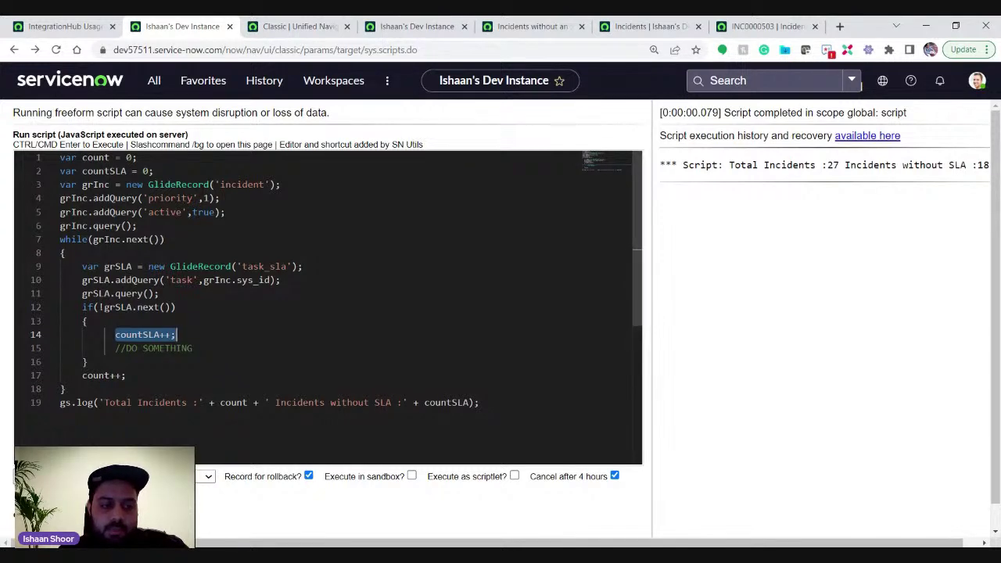
pyautogui.click(71, 402)
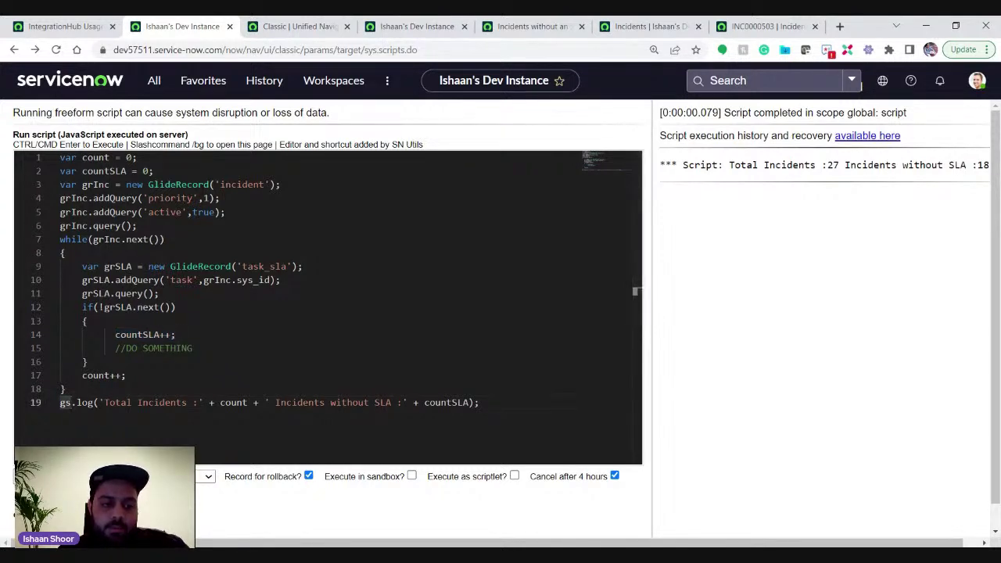
# Rerun the looping script (Total 27, without SLA 18), then select the addEncodedQuery line
pyautogui.hotkey('ctrl', 'Return')
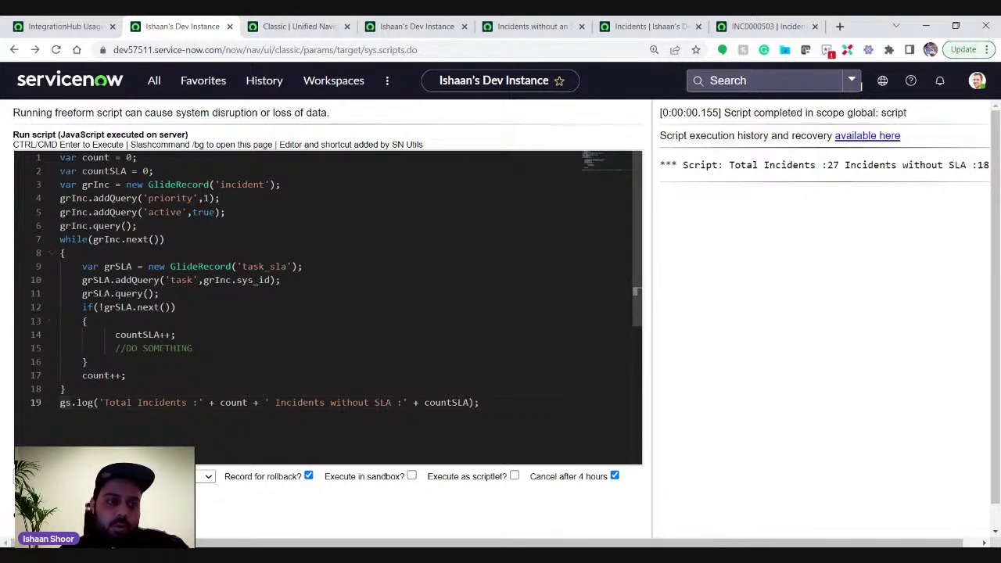
pyautogui.moveTo(85, 212); pyautogui.dragTo(176, 307)
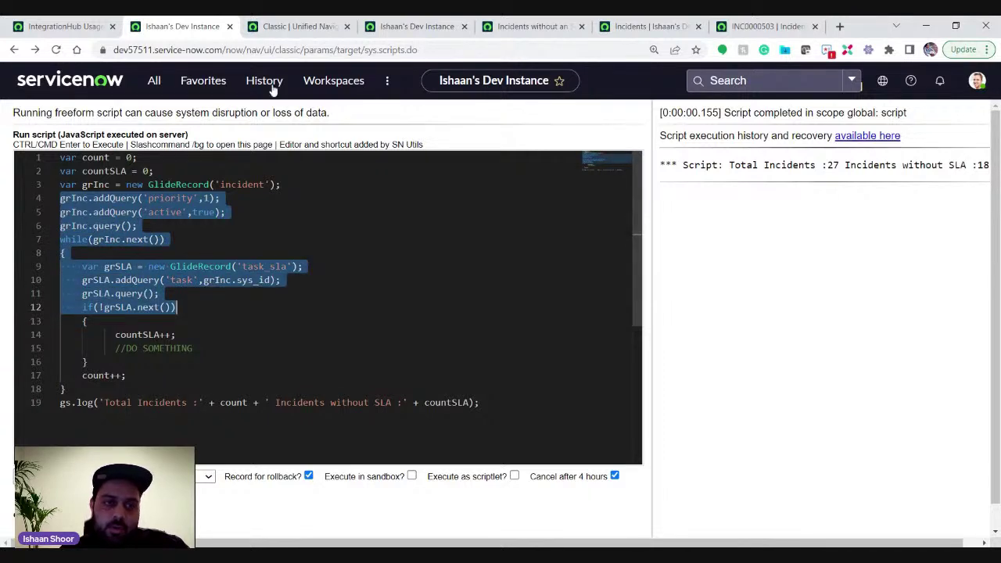
pyautogui.click(299, 31)
pyautogui.moveTo(60, 185); pyautogui.dragTo(519, 184)
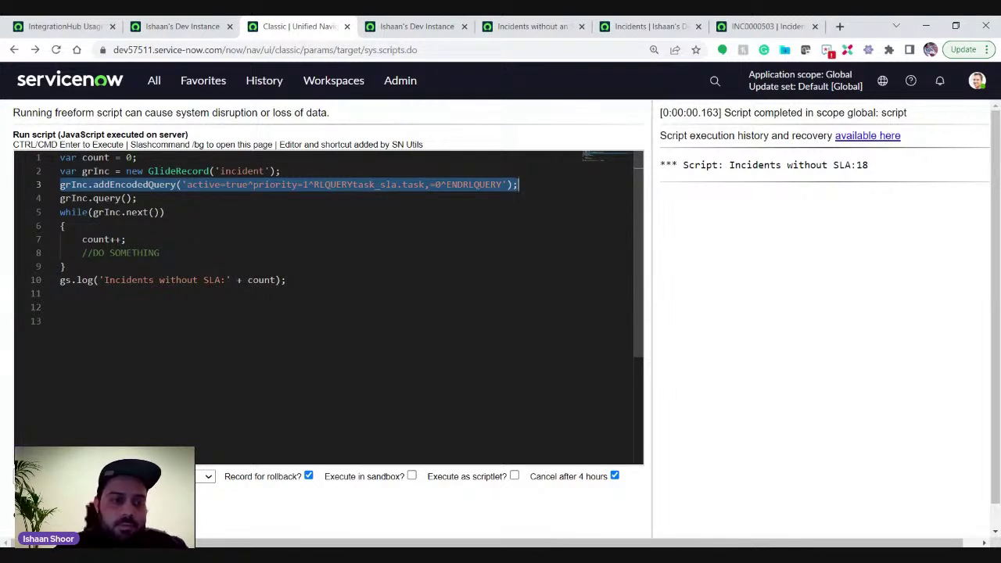
# Leave the background script and bring up the saved Incidents without an SLA report record
pyautogui.press('Right')
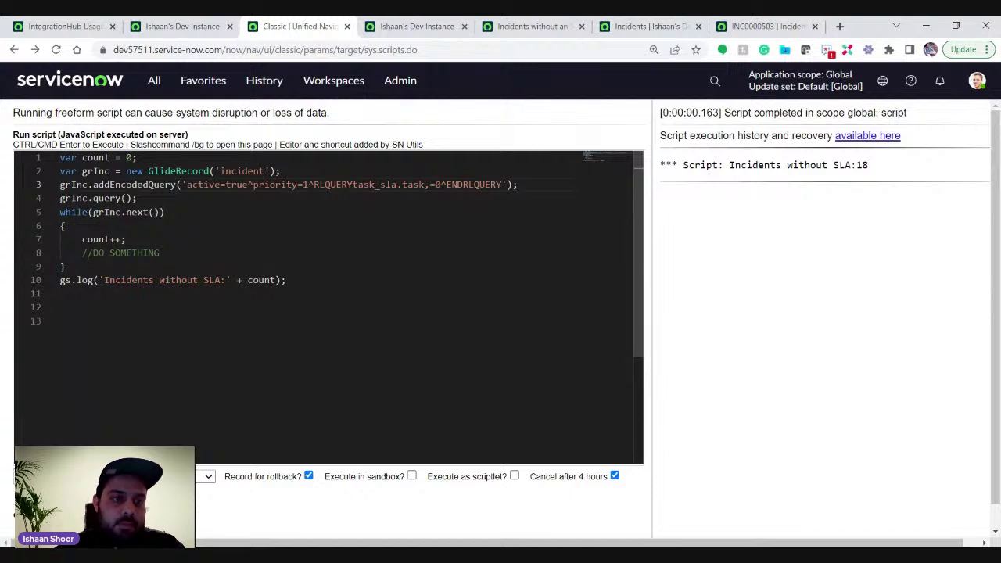
pyautogui.click(421, 28)
pyautogui.click(533, 26)
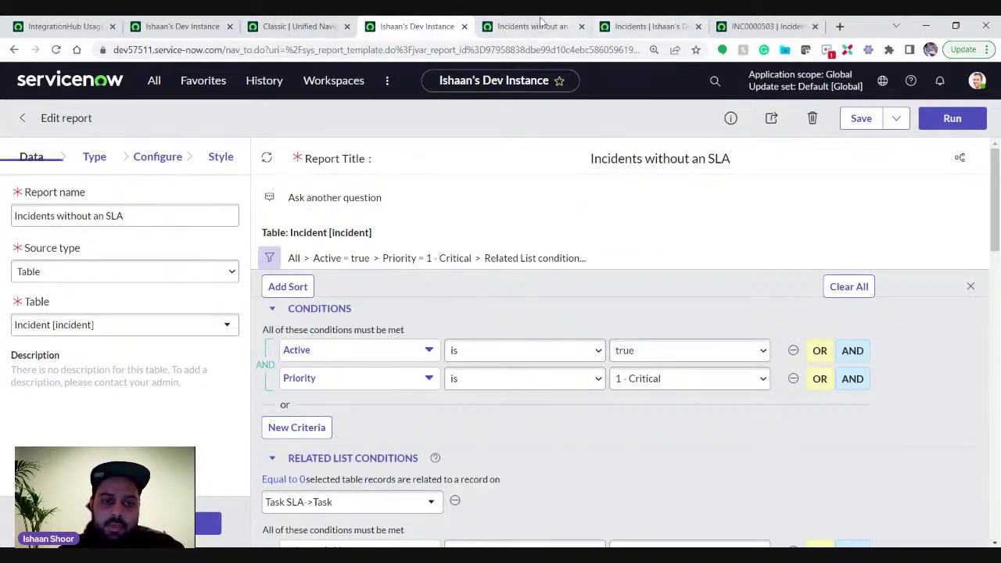
# View the report record's XML and its stored filter active=true^priority=1^EQ, then return to the builder
pyautogui.rightClick(227, 119)
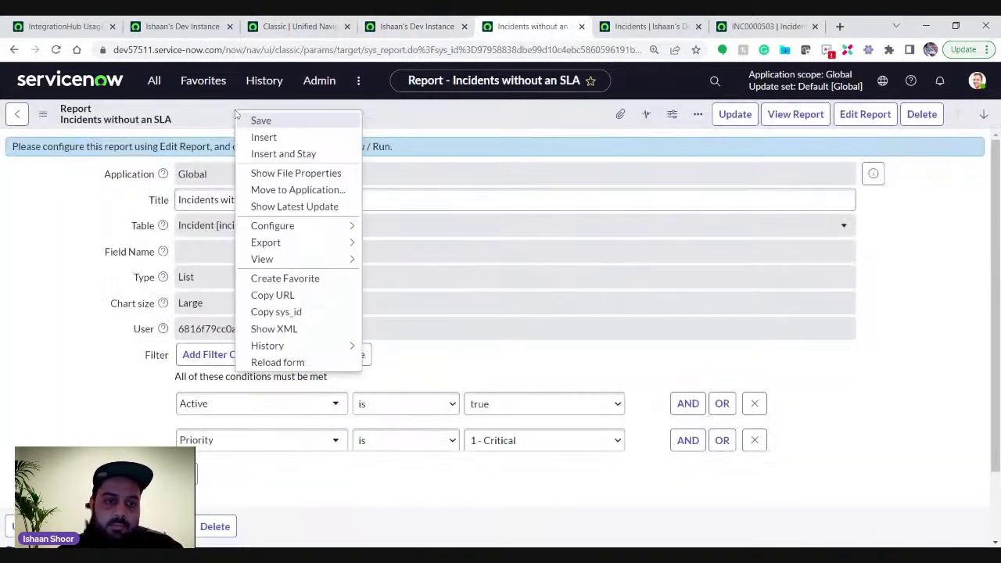
pyautogui.click(305, 329)
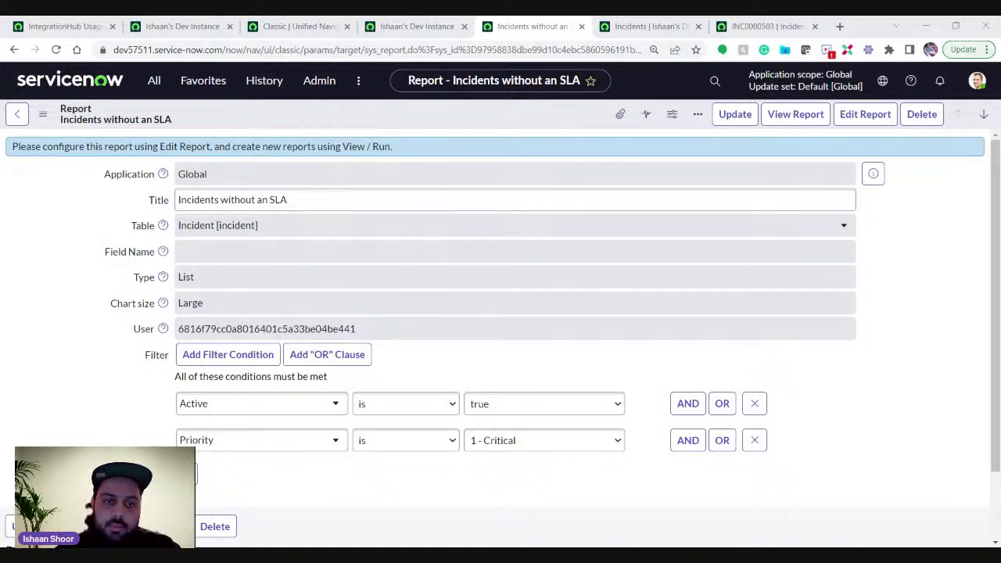
pyautogui.click(420, 112)
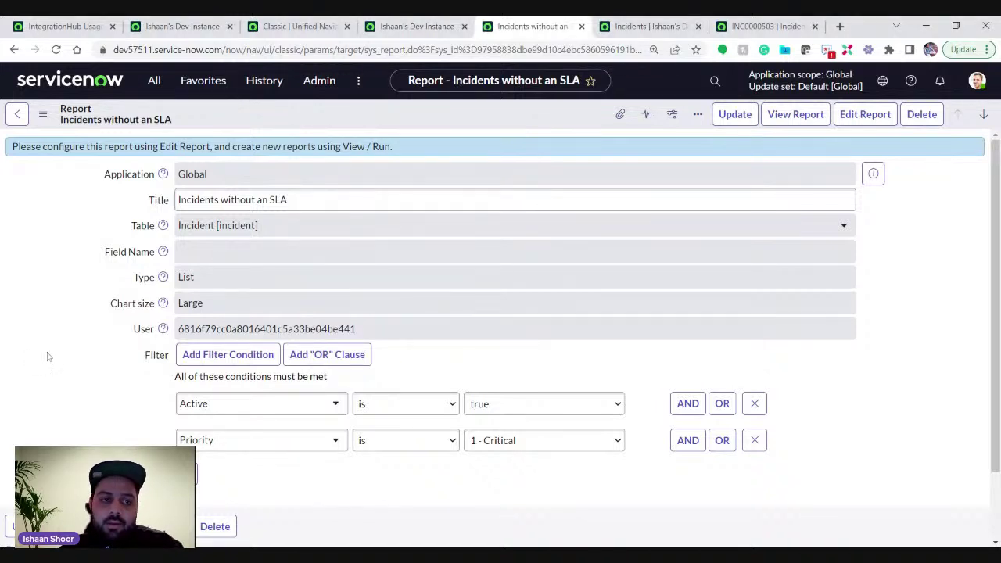
pyautogui.doubleClick(156, 357)
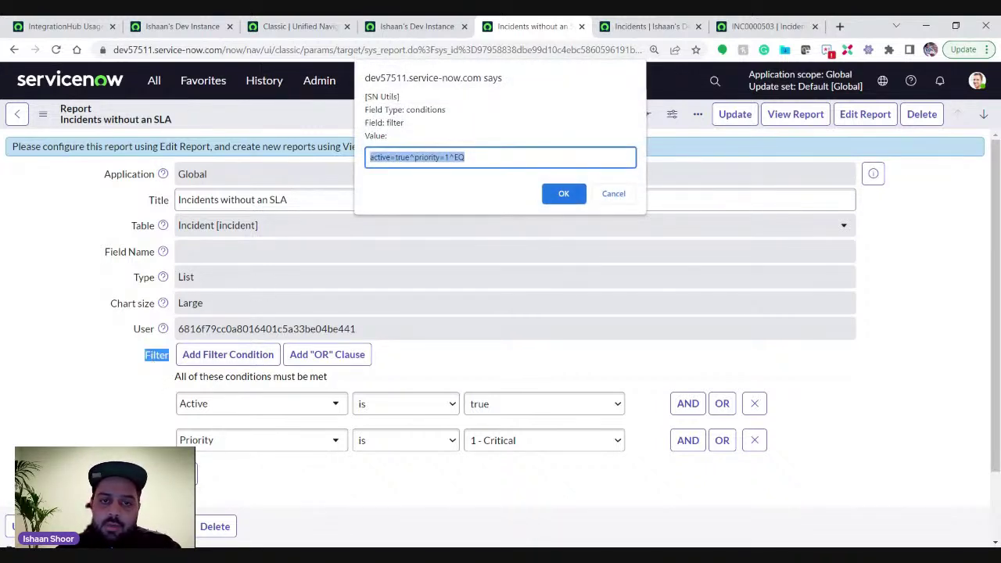
pyautogui.click(618, 195)
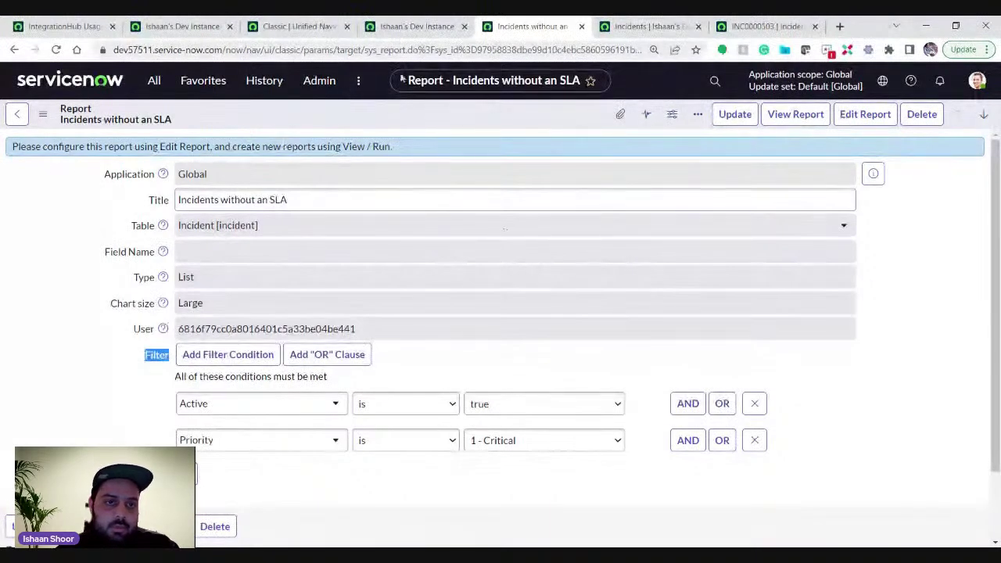
pyautogui.click(405, 32)
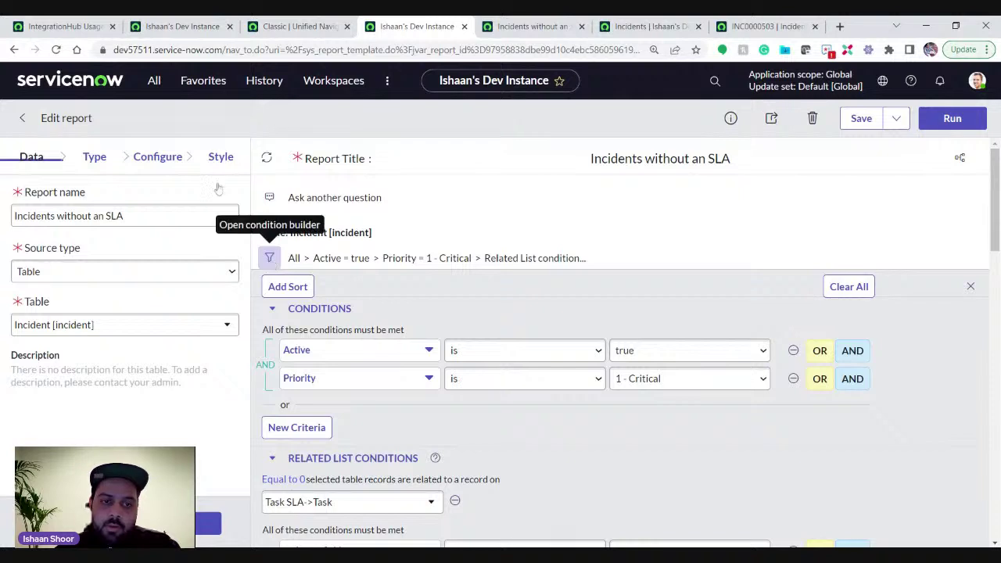
# Inspect the builder's encoded filter active=true^priority=1^RLQUERYtask_sla.task,=0^ENDRLQUERY, then dismiss it
pyautogui.click(270, 258)
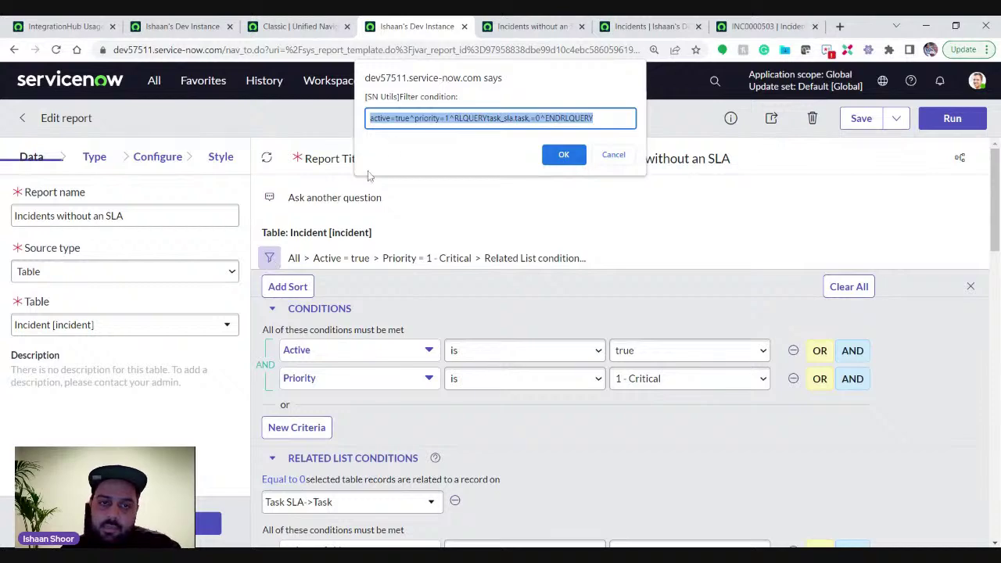
pyautogui.click(386, 120)
pyautogui.moveTo(369, 118); pyautogui.dragTo(592, 118)
pyautogui.click(593, 118)
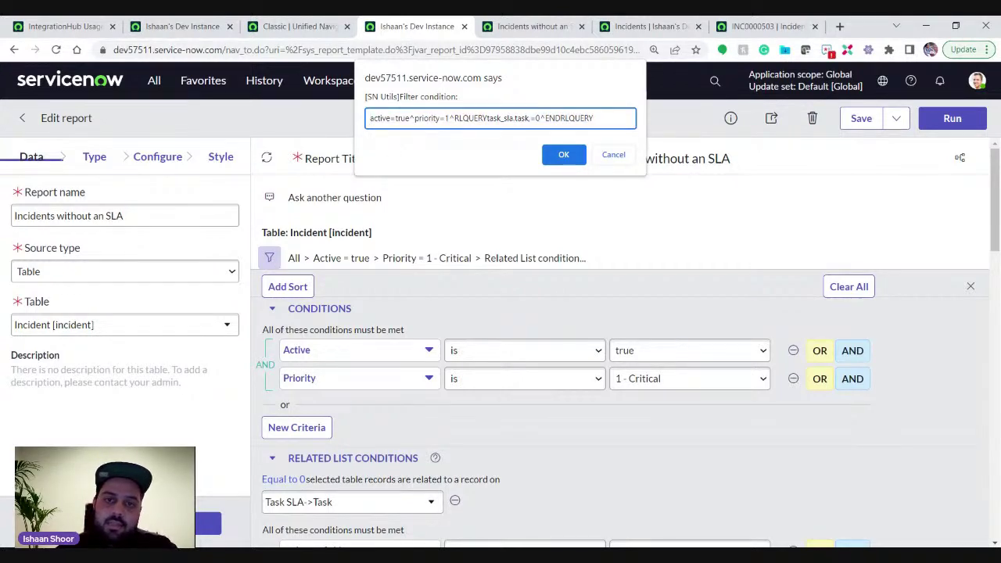
pyautogui.click(532, 26)
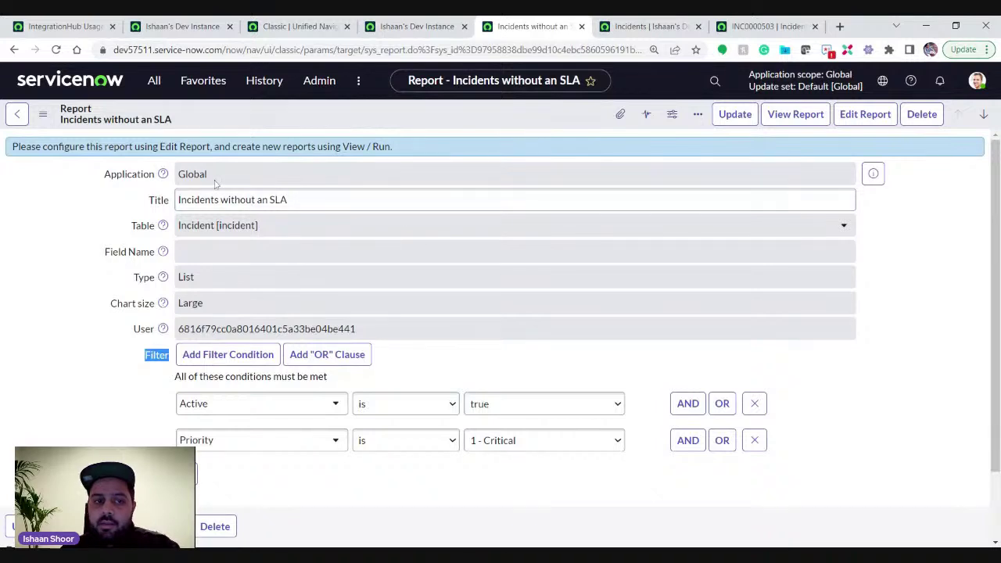
pyautogui.click(417, 26)
pyautogui.click(269, 258)
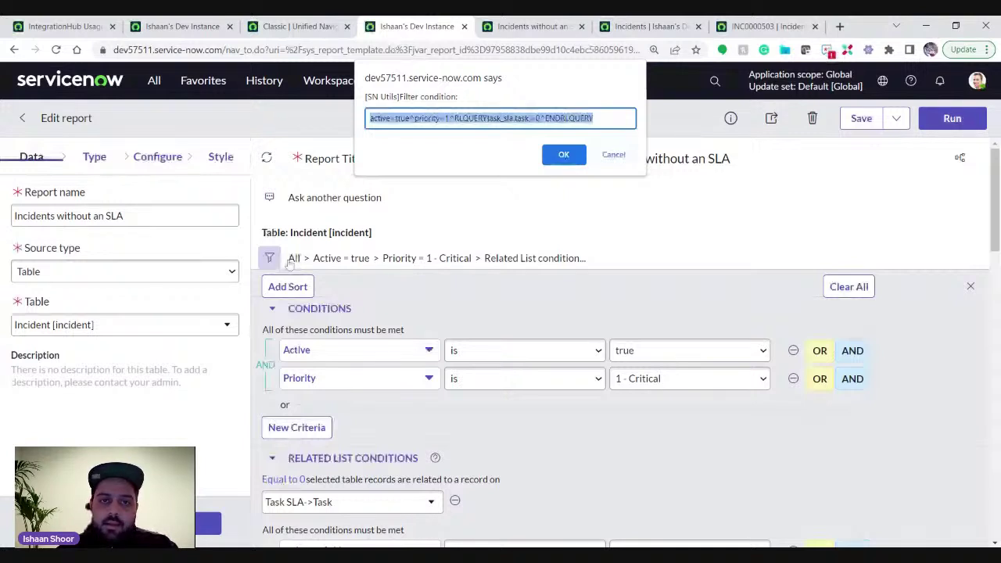
pyautogui.click(594, 118)
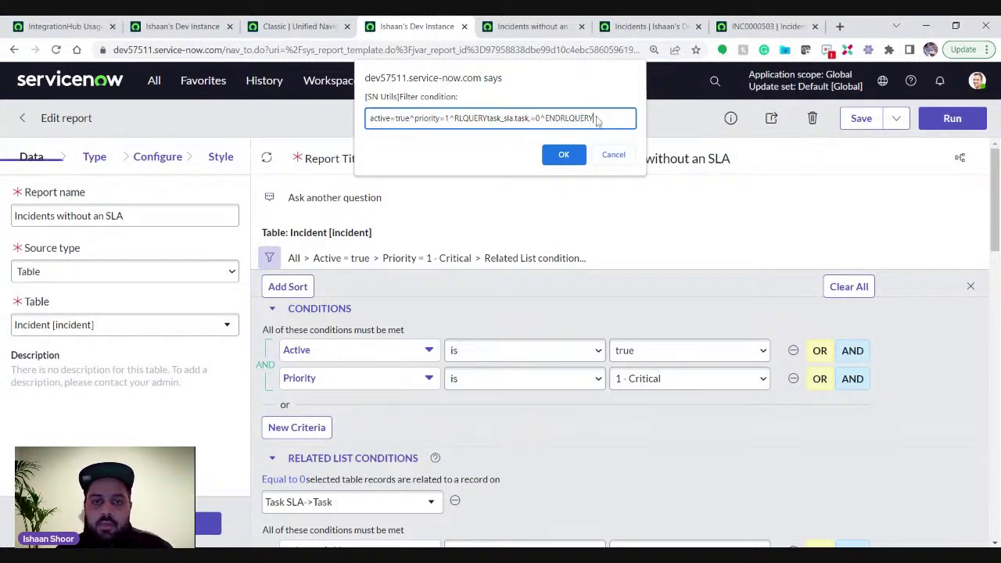
pyautogui.moveTo(596, 118); pyautogui.dragTo(374, 119)
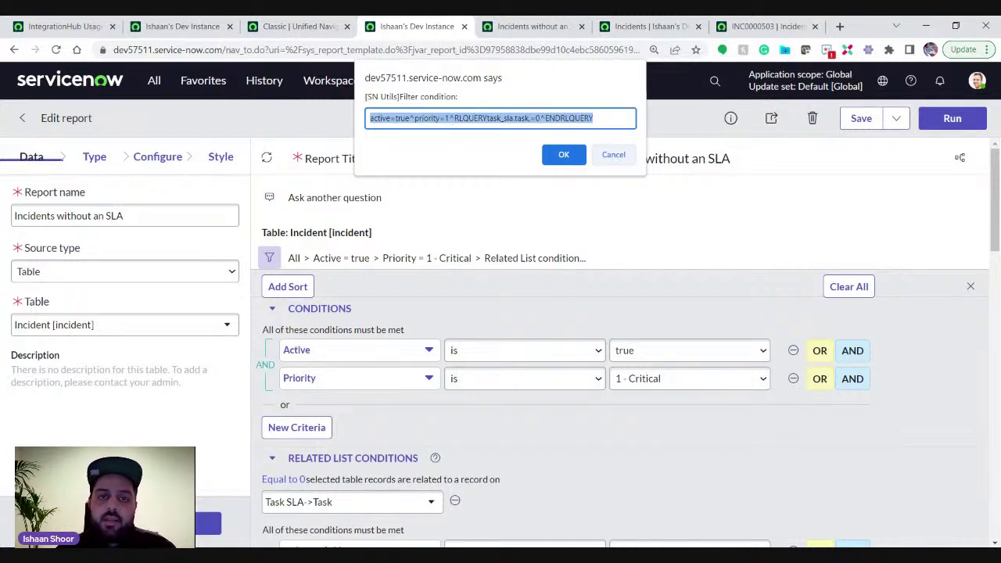
pyautogui.click(564, 154)
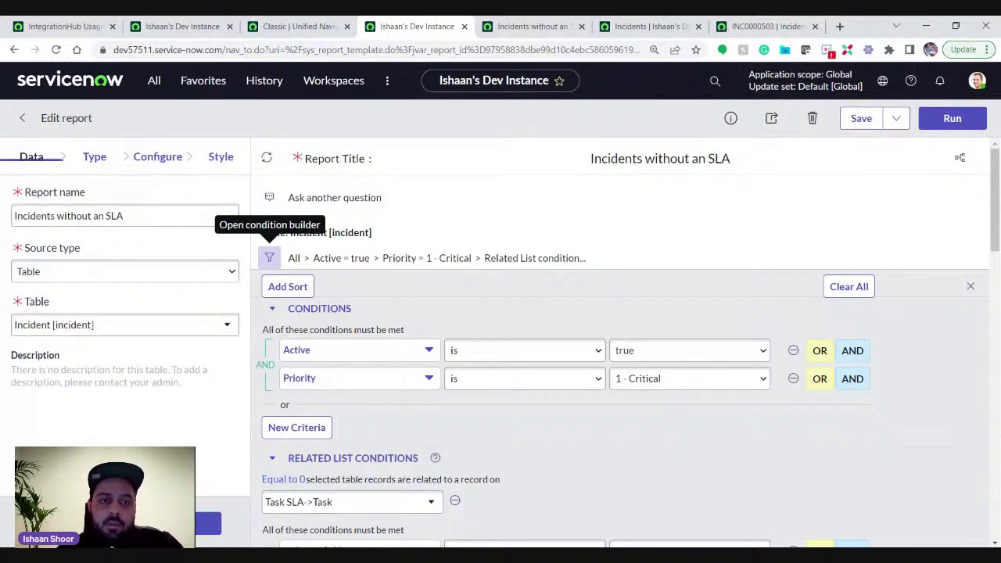
# Select the encoded query in the background script, then move over to the Incidents list
pyautogui.click(296, 27)
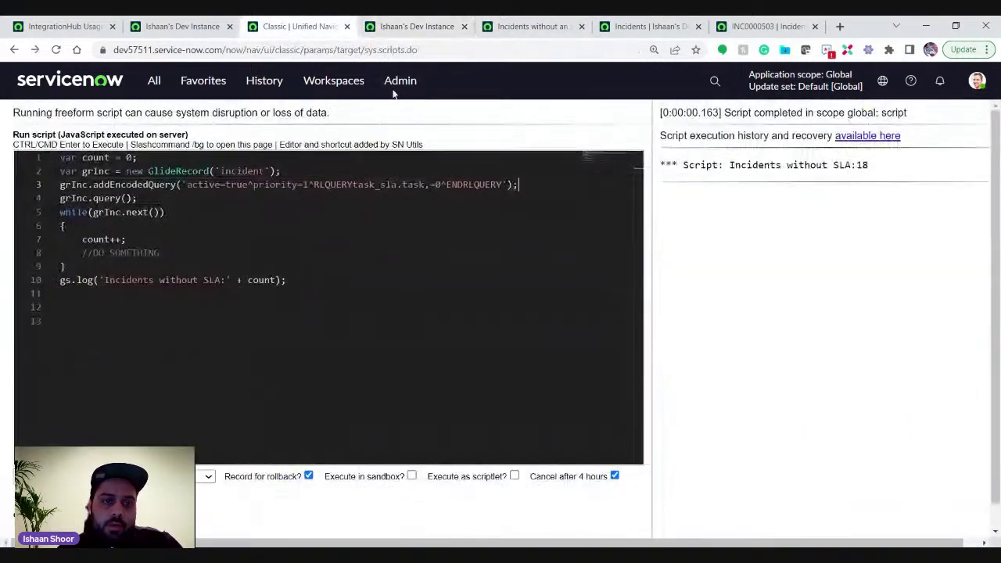
pyautogui.moveTo(185, 185); pyautogui.dragTo(503, 185)
pyautogui.hotkey('ctrl', 'c')
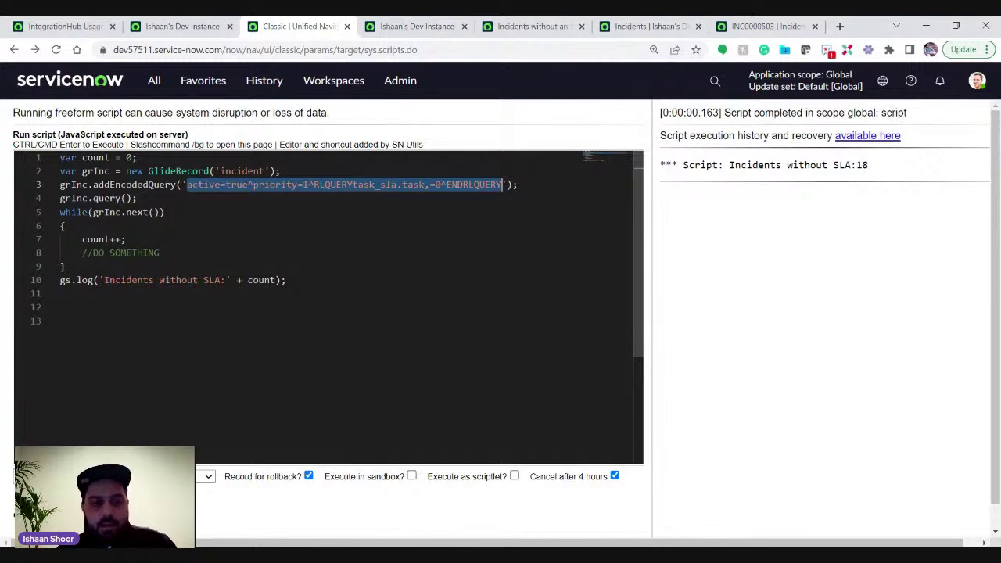
pyautogui.click(213, 20)
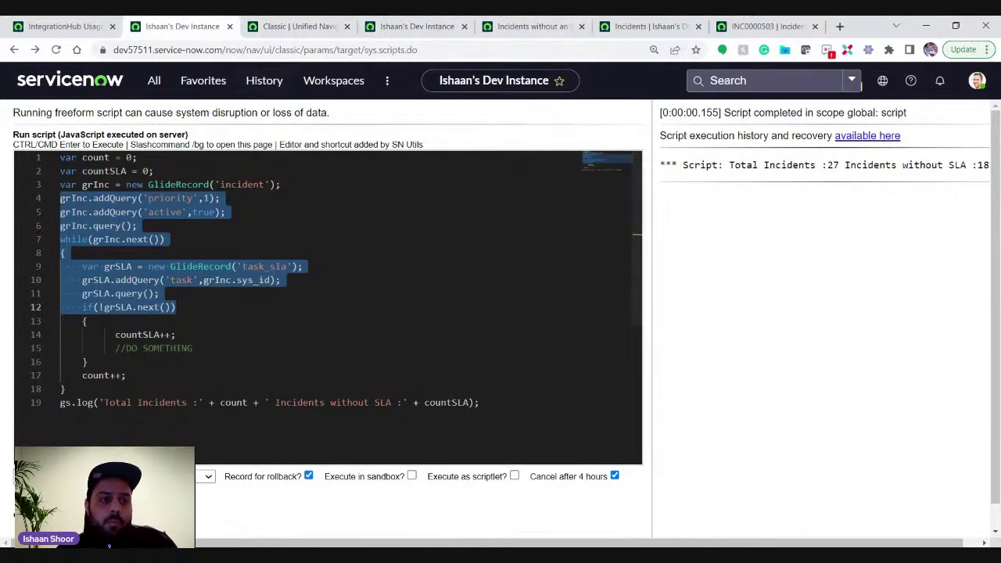
pyautogui.click(312, 23)
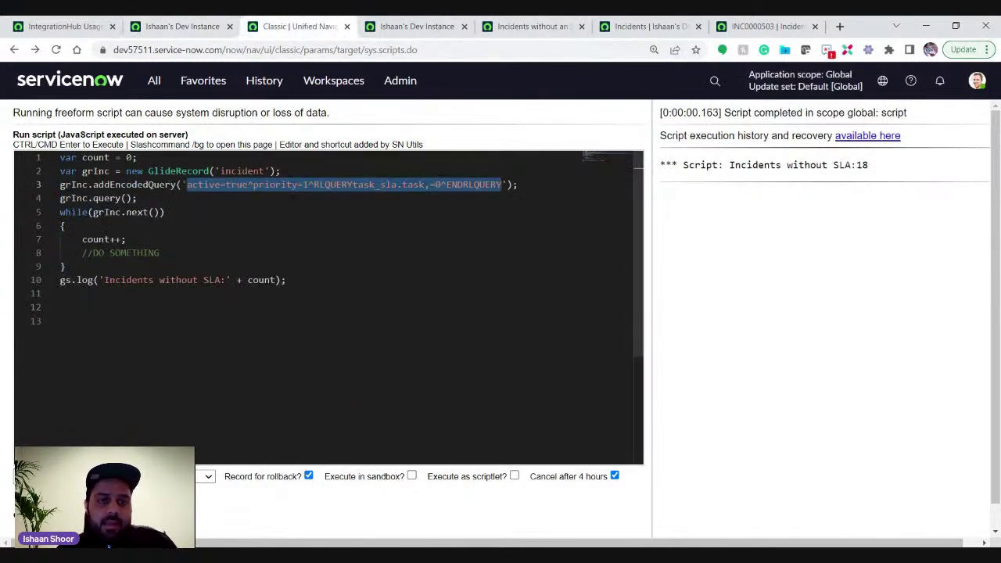
pyautogui.click(438, 31)
pyautogui.click(534, 36)
pyautogui.click(646, 26)
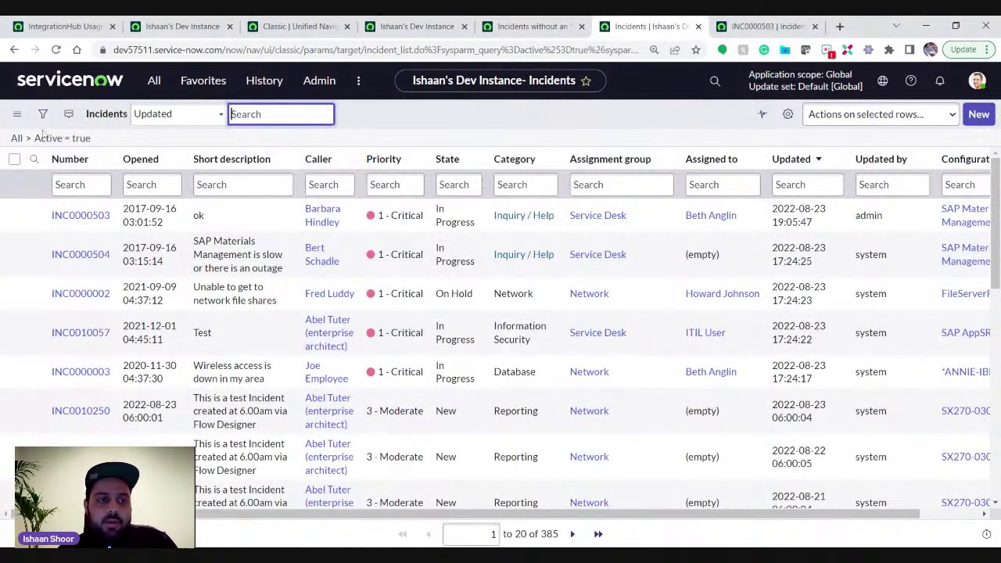
# Apply the pasted encoded query as the Incidents list filter, giving 18 records, and return to the script
pyautogui.scroll(-7, 255, 380)
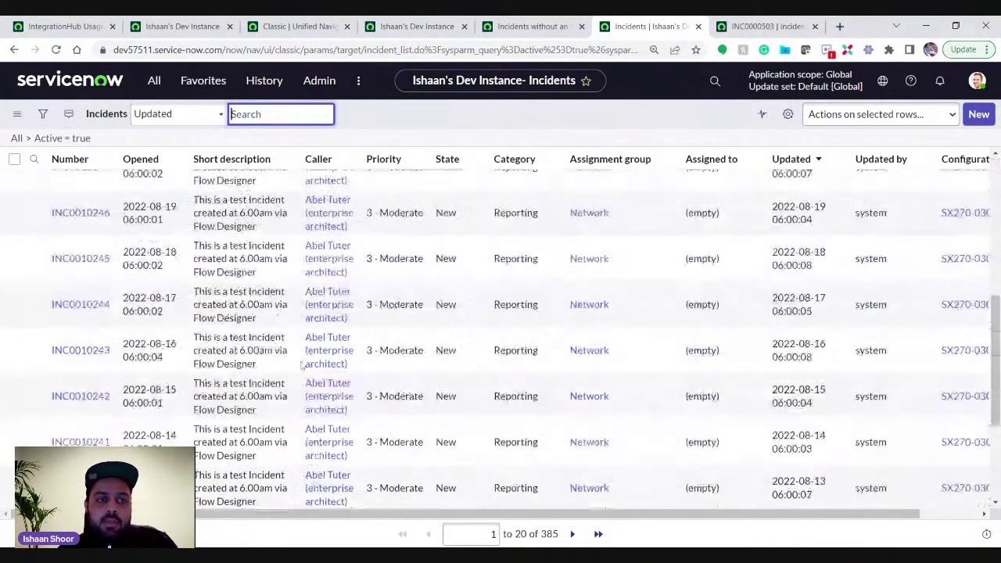
pyautogui.scroll(7, 254, 381)
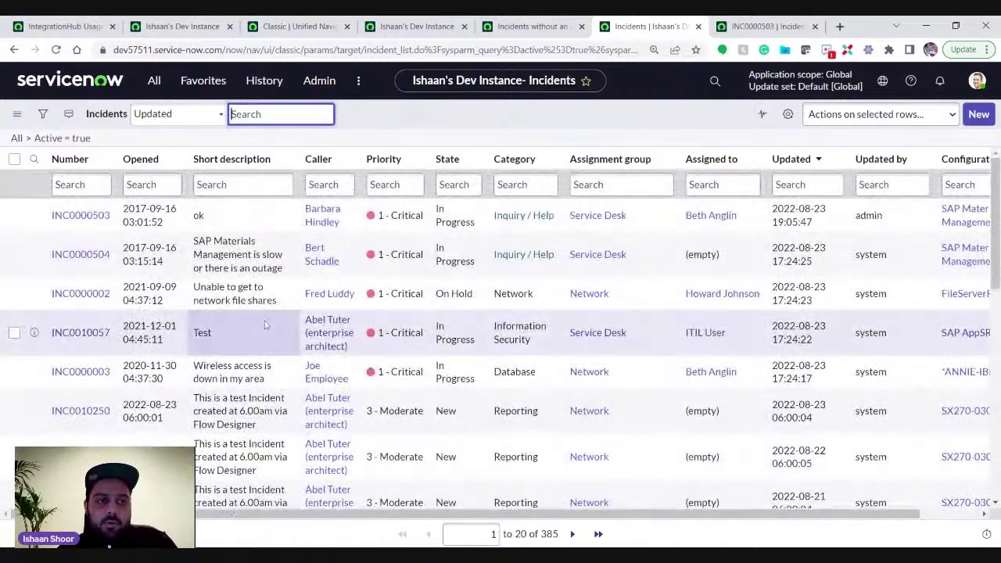
pyautogui.click(44, 115)
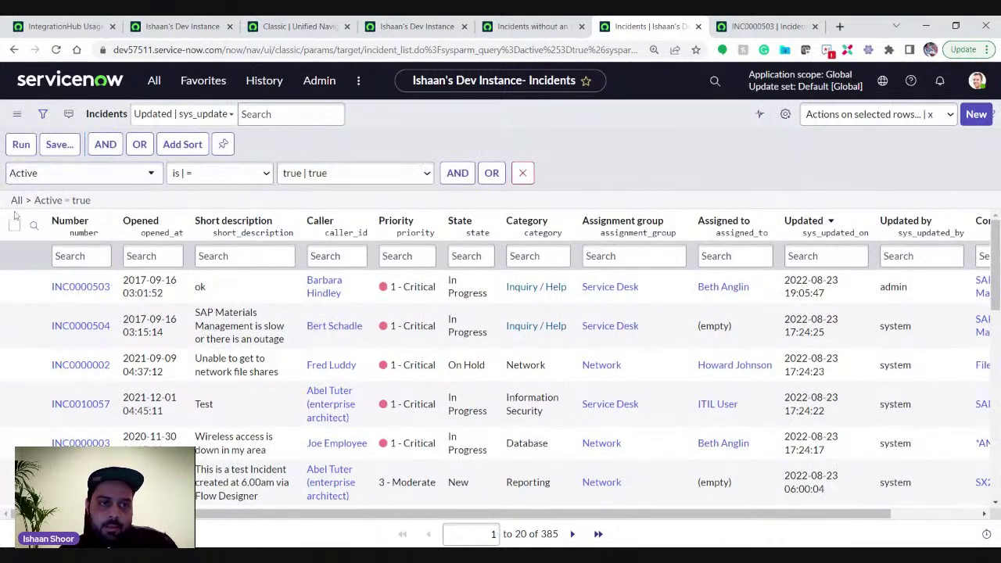
pyautogui.doubleClick(16, 200)
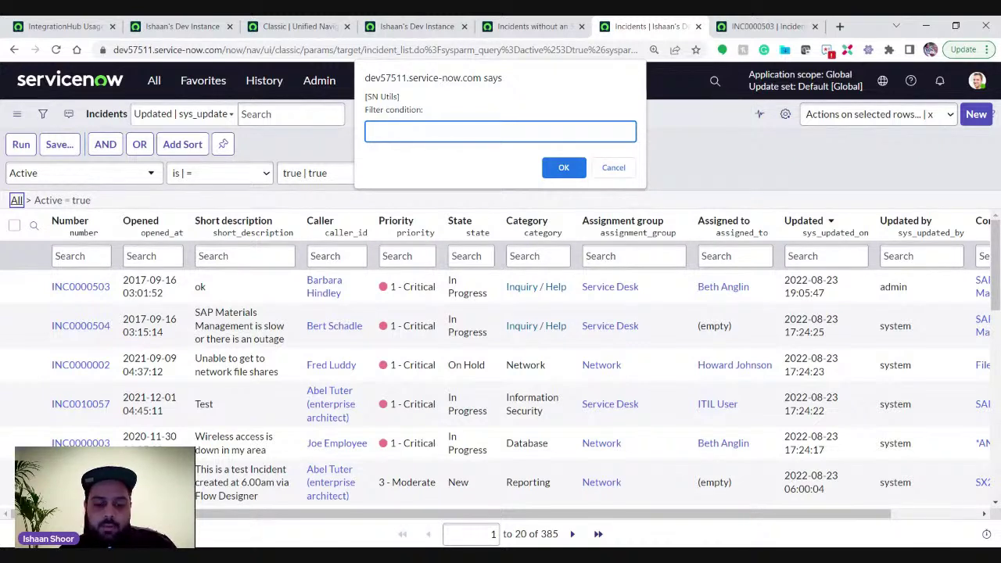
pyautogui.hotkey('ctrl', 'v')
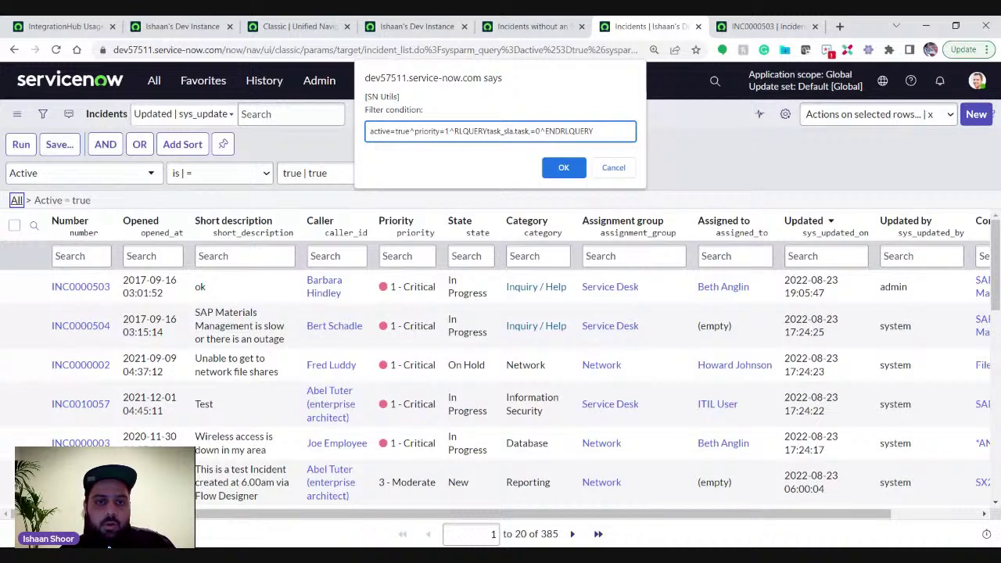
pyautogui.click(562, 169)
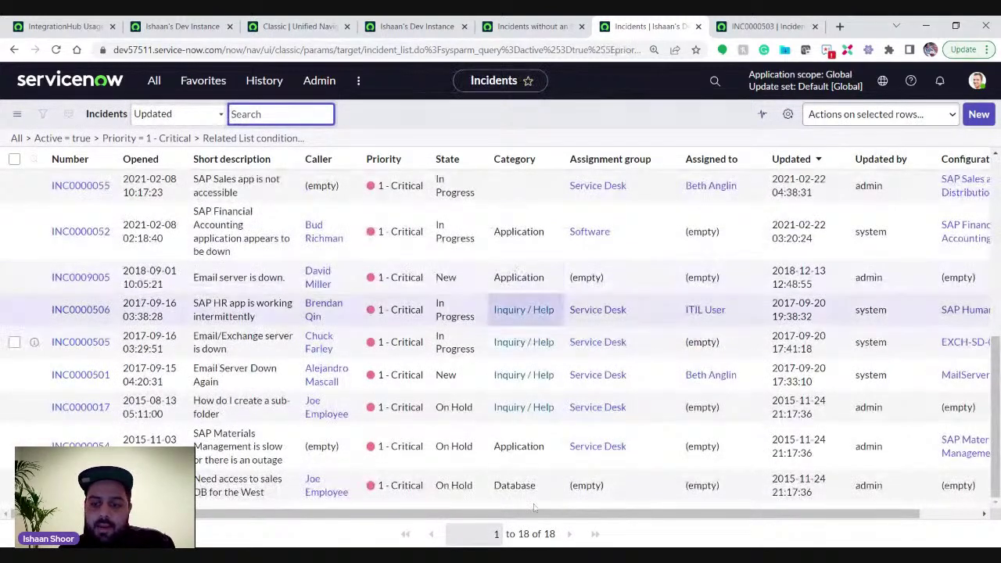
pyautogui.scroll(10, 505, 252)
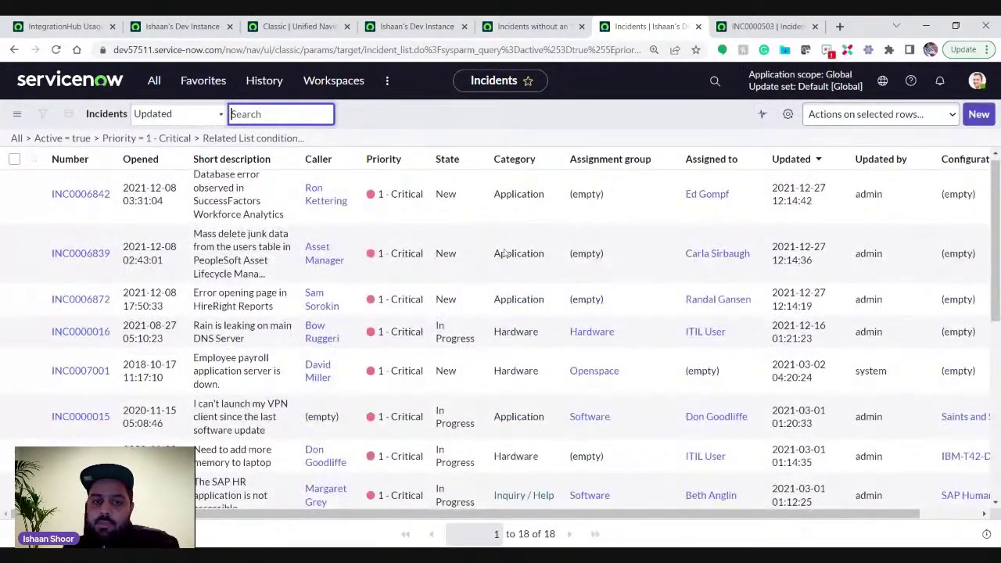
pyautogui.hotkey('ctrl', 'shift', 'Tab')
pyautogui.hotkey('ctrl', 'shift', 'Tab')
pyautogui.hotkey('ctrl', 'shift', 'Tab')
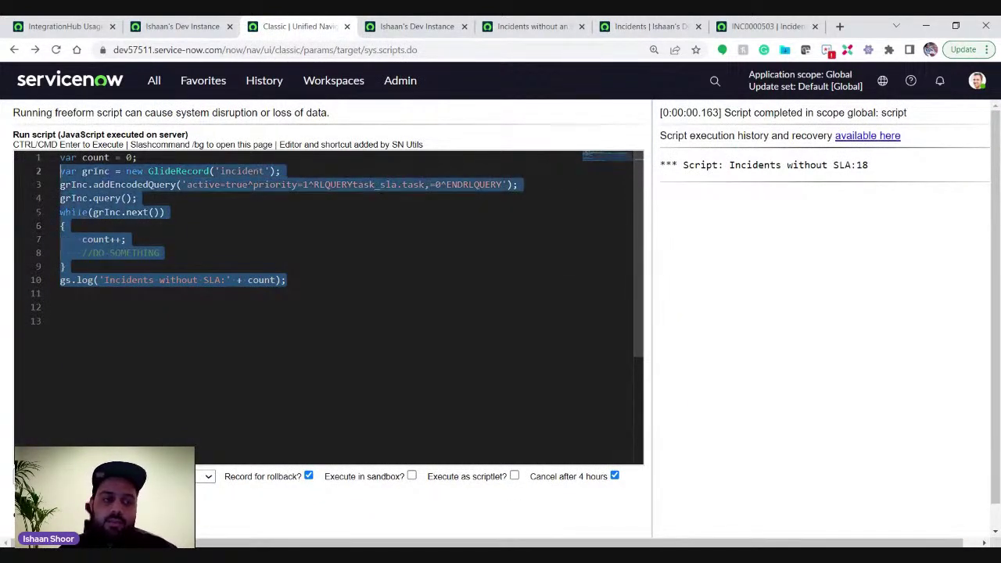
pyautogui.click(287, 280)
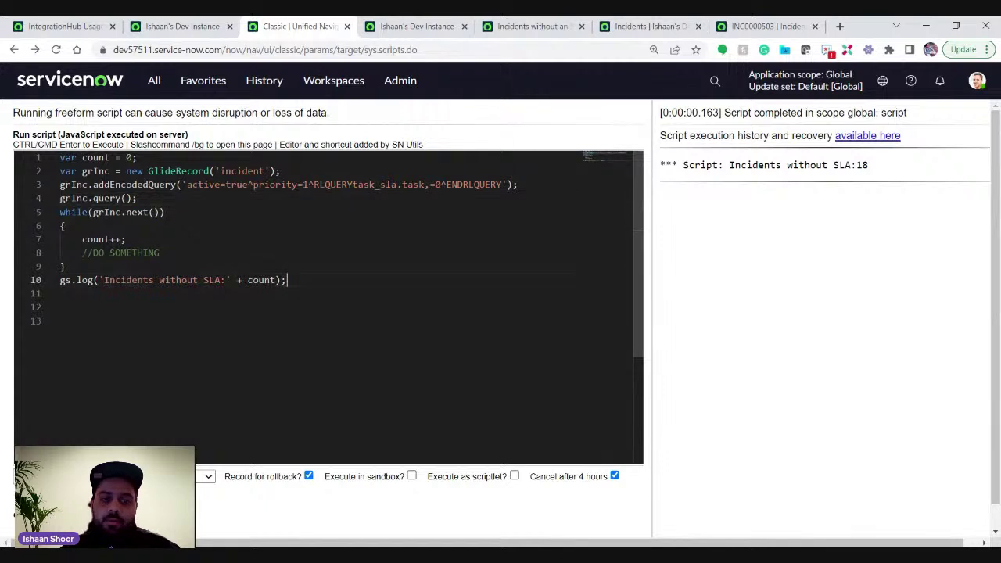
pyautogui.hotkey('shift', 'Up')
pyautogui.hotkey('shift', 'Up')
pyautogui.hotkey('shift', 'Up')
pyautogui.hotkey('shift', 'Up')
pyautogui.hotkey('shift', 'Up')
pyautogui.hotkey('shift', 'Up')
pyautogui.hotkey('shift', 'Up')
pyautogui.hotkey('shift', 'Up')
pyautogui.hotkey('shift', 'Up')
pyautogui.hotkey('shift', 'Up')
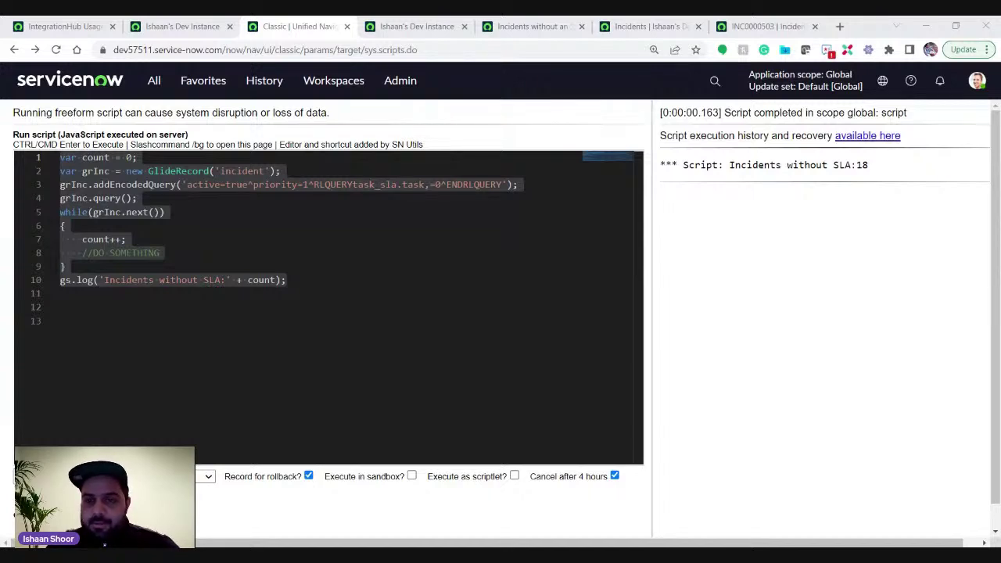
# Compare the two background scripts, then select the encoded-query script's counting loop and log lines
pyautogui.click(66, 226)
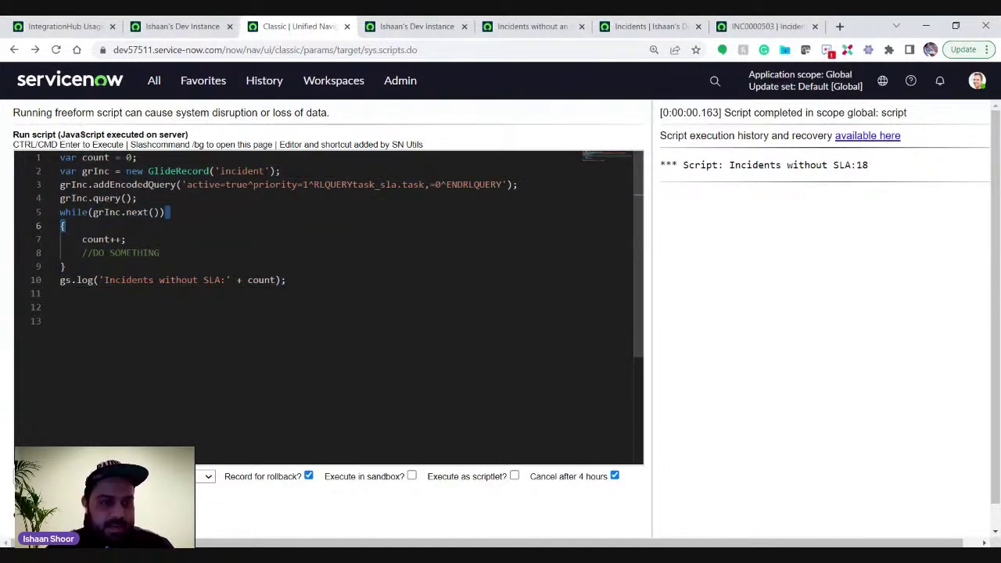
pyautogui.click(288, 280)
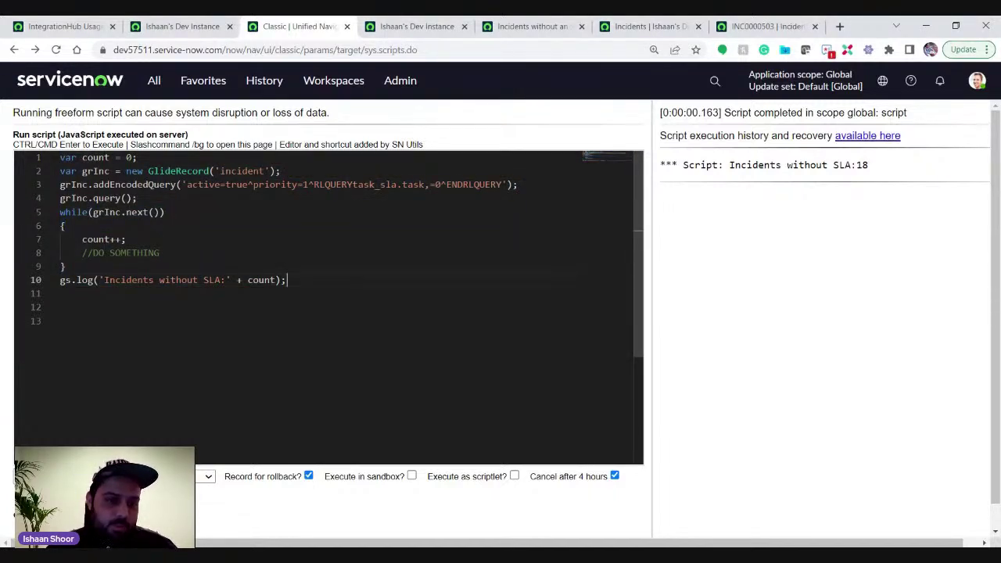
pyautogui.click(417, 26)
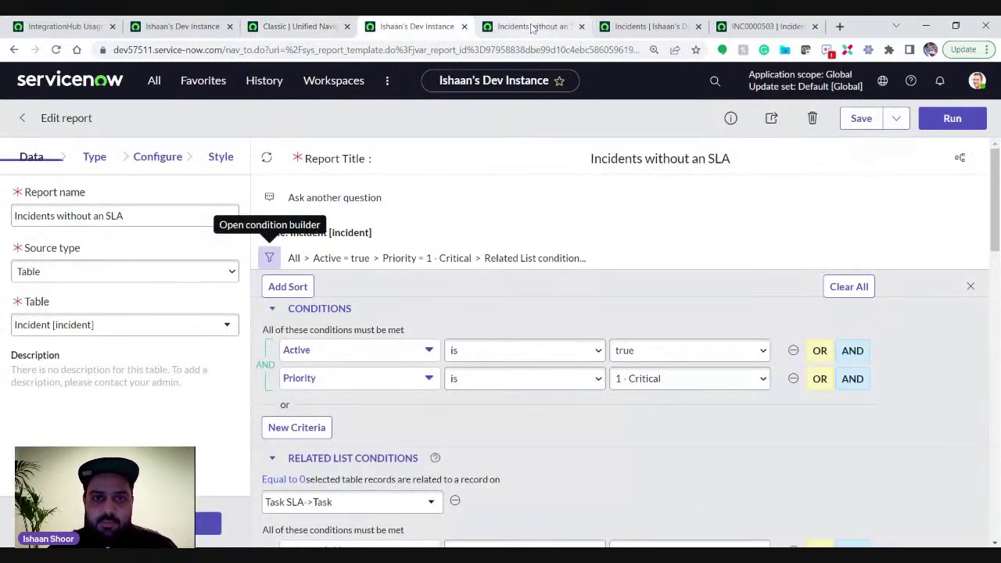
pyautogui.click(183, 26)
pyautogui.click(66, 389)
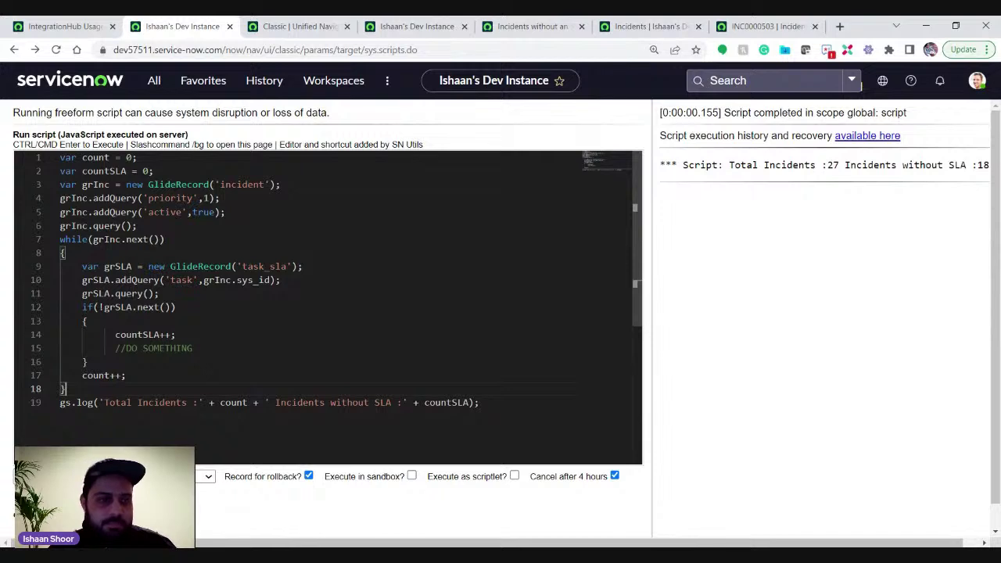
pyautogui.click(301, 27)
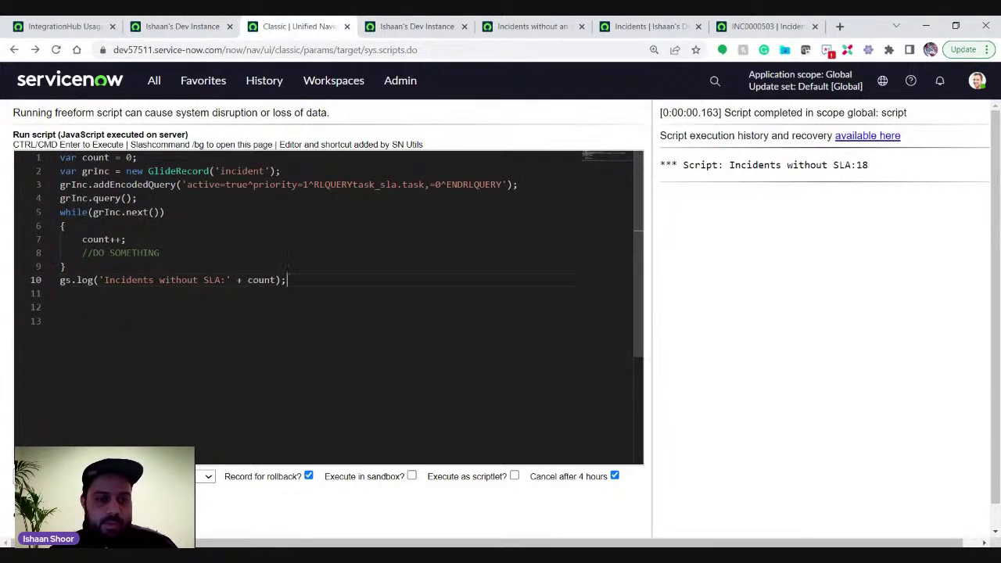
pyautogui.moveTo(286, 280); pyautogui.dragTo(61, 157)
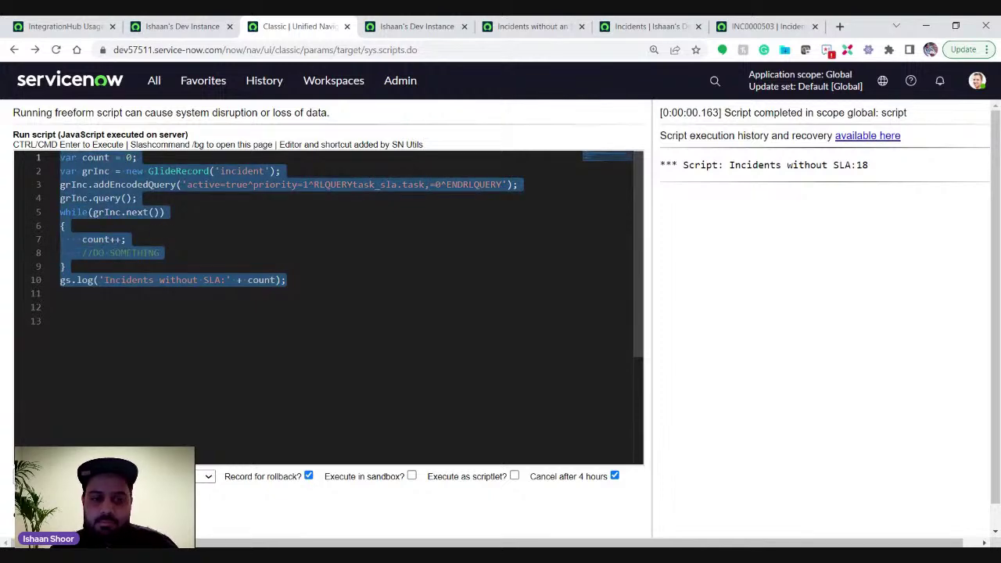
# Review the report editor, the saved 'Incidents without an SLA' report, the filtered incident list and INC0000503
pyautogui.click(436, 27)
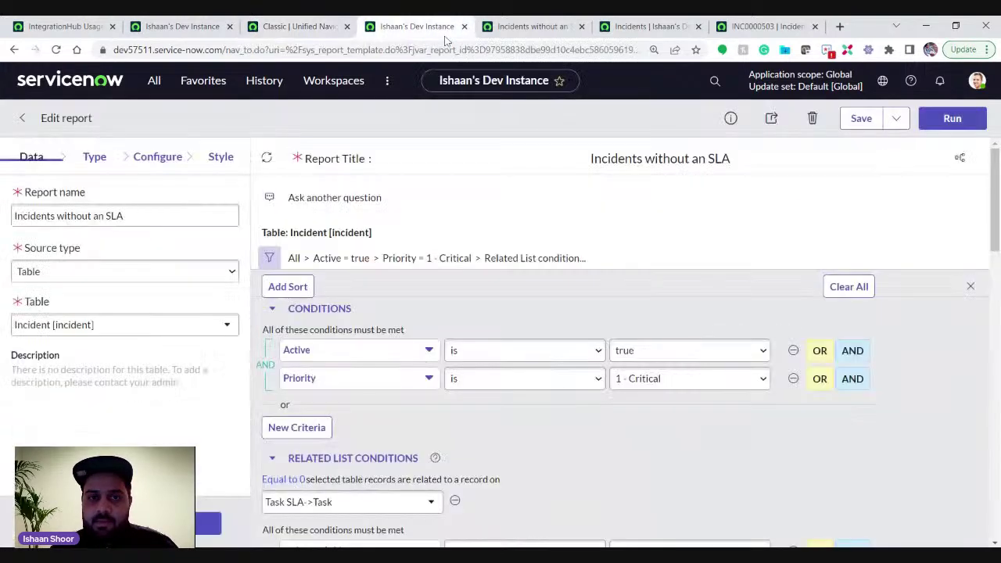
pyautogui.click(536, 26)
pyautogui.click(664, 27)
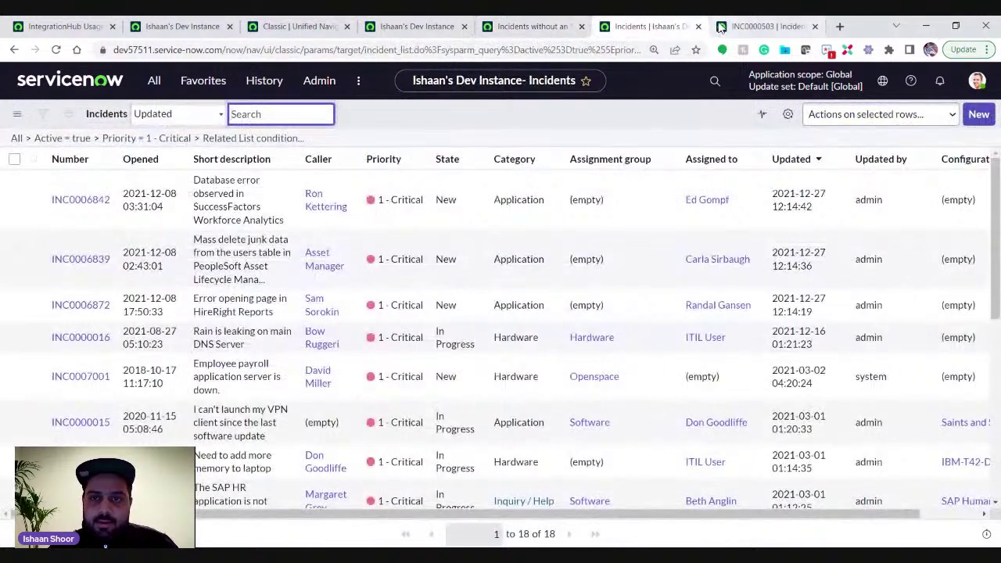
pyautogui.click(762, 27)
pyautogui.click(630, 28)
# Close the encoded-query background script tab and restore it with Ctrl+Shift+T
pyautogui.click(346, 27)
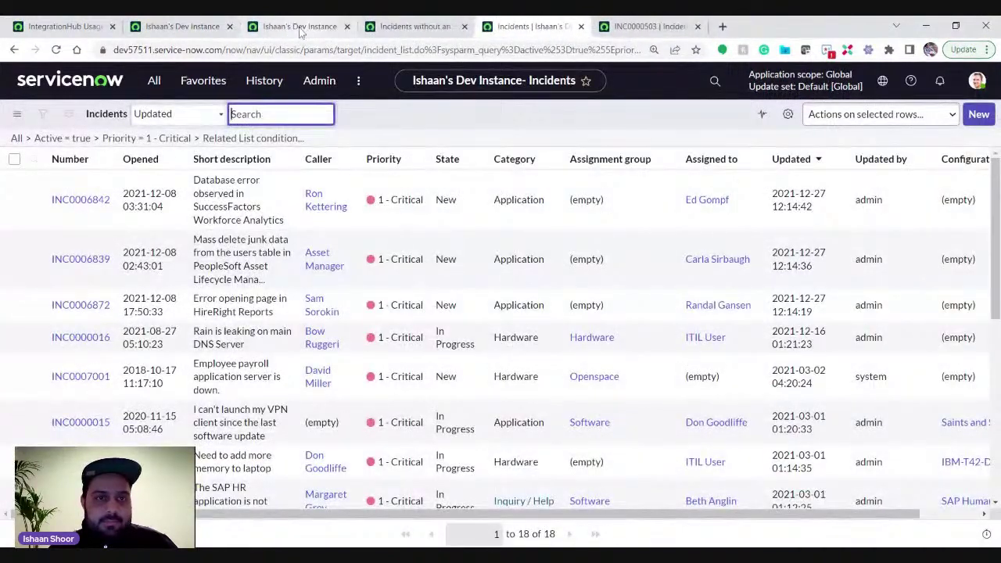
pyautogui.hotkey('ctrl', 'shift', 't')
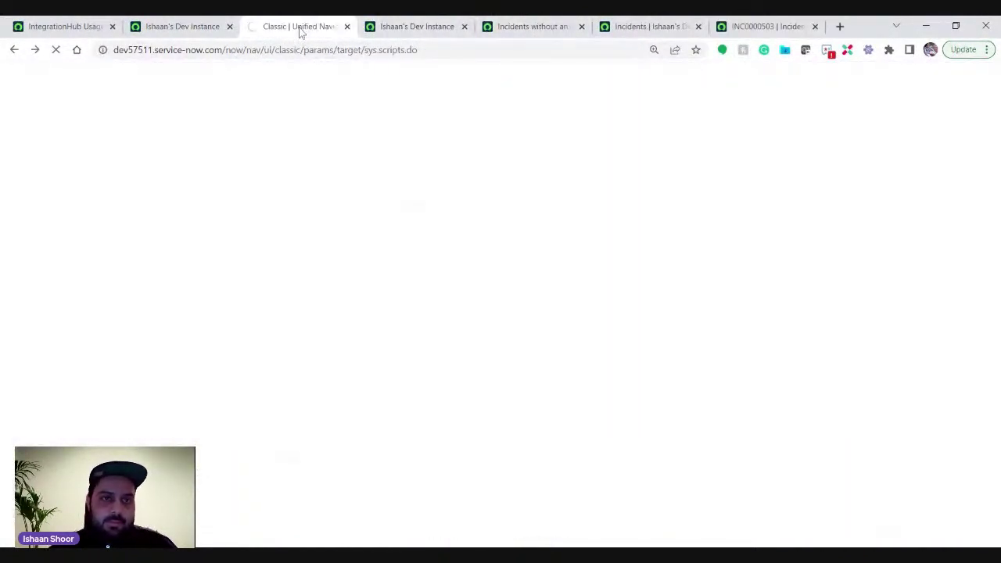
pyautogui.click(166, 30)
pyautogui.click(332, 28)
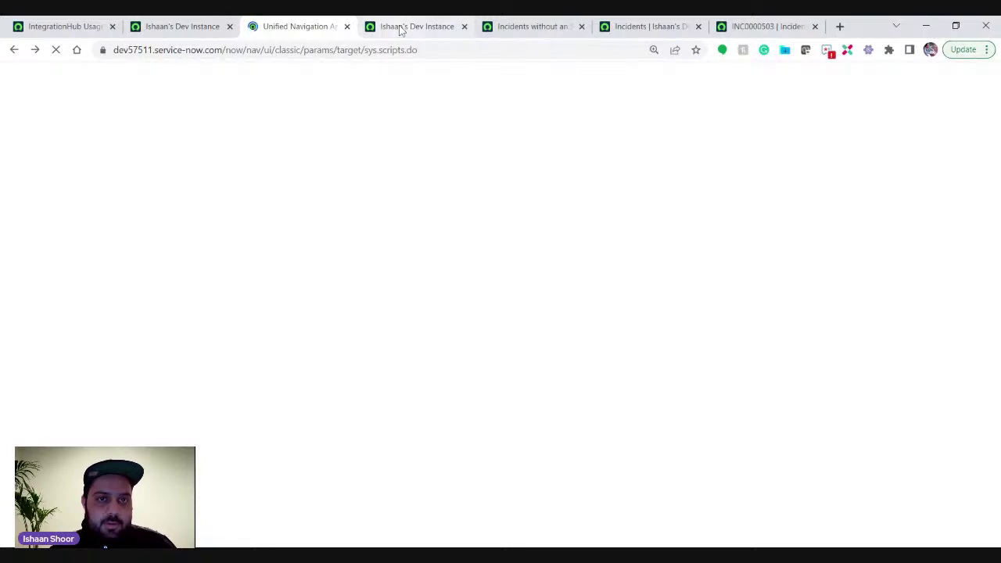